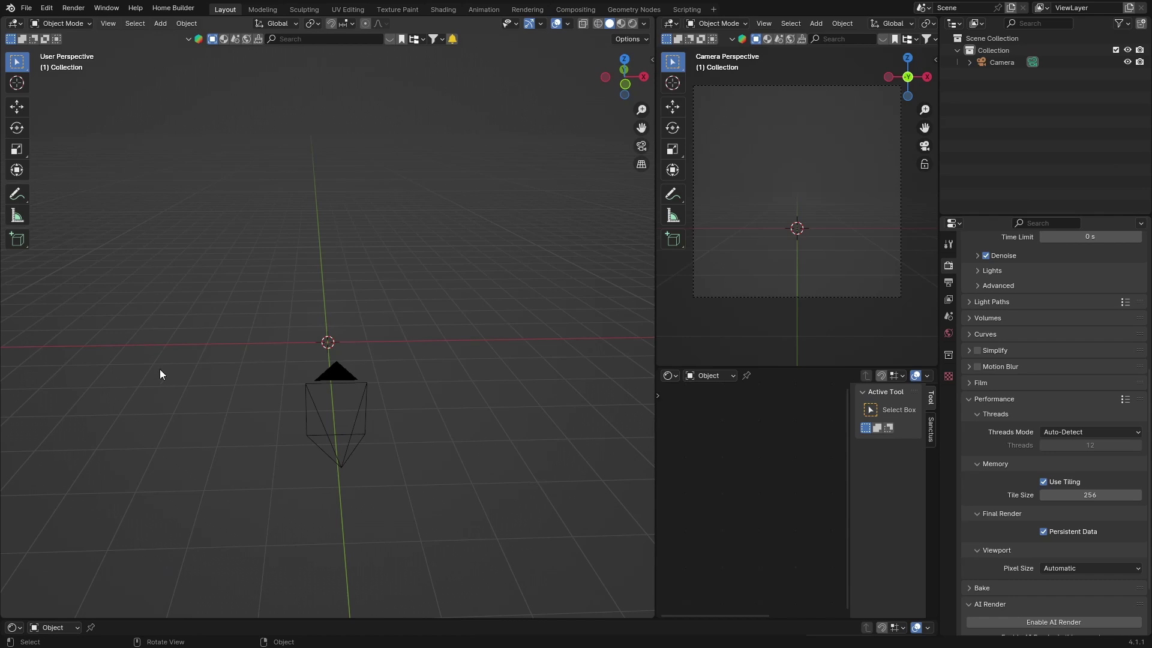
mouse_move(156, 429)
middle_mouse_down()
mouse_move(257, 429)
mouse_move(175, 430)
middle_mouse_up()
scroll(175, 426, "up", 6)
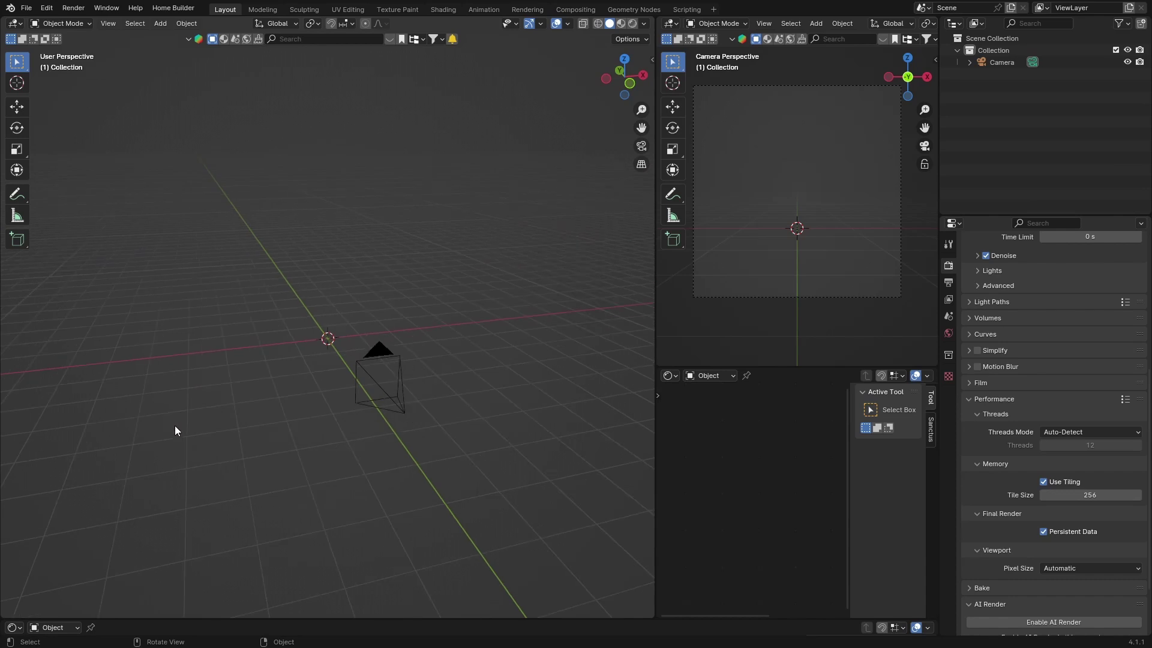
scroll(176, 430, "down", 5)
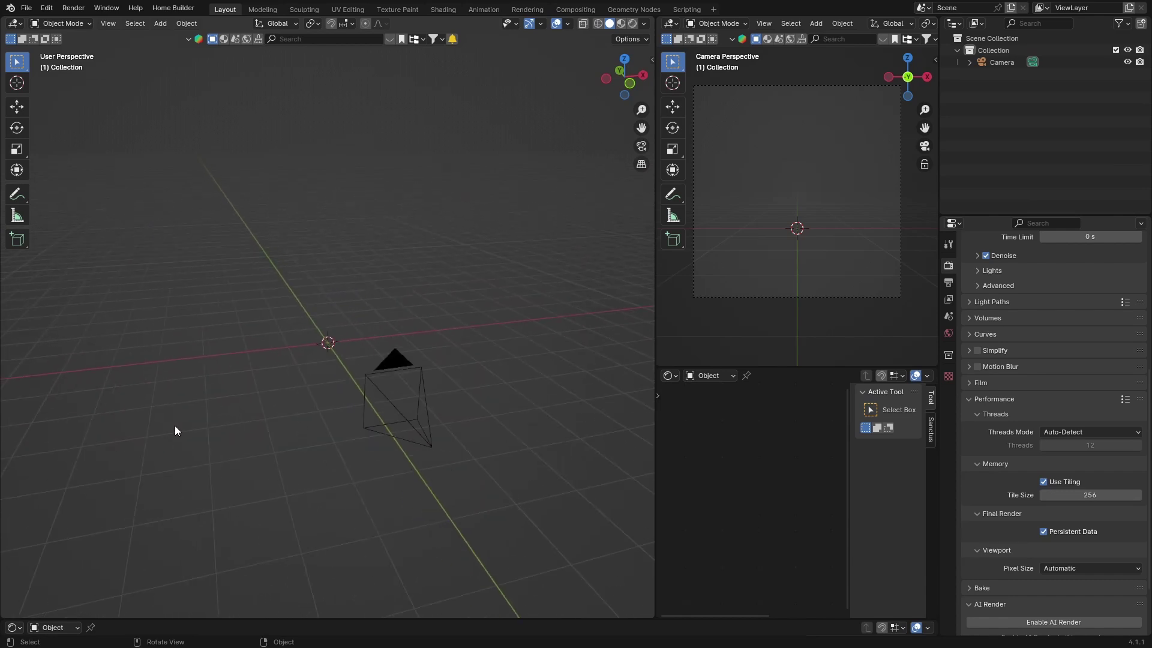
mouse_move(175, 426)
middle_mouse_down()
mouse_move(232, 425)
mouse_move(171, 425)
middle_mouse_up()
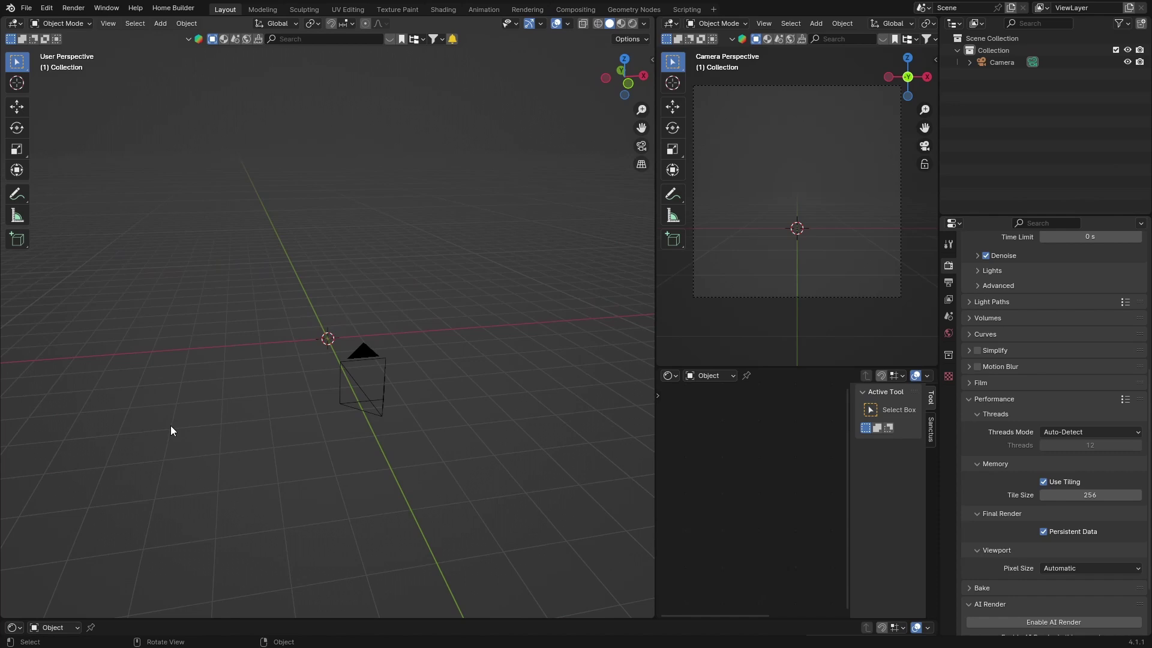
key("shift+a")
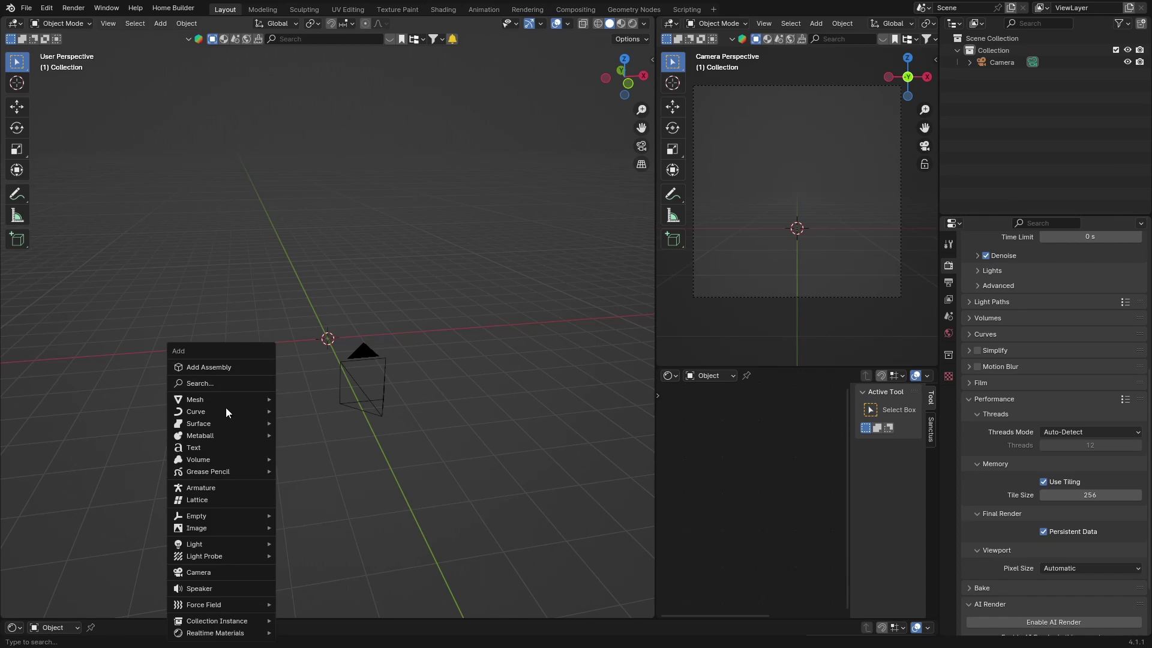
mouse_move(226, 398)
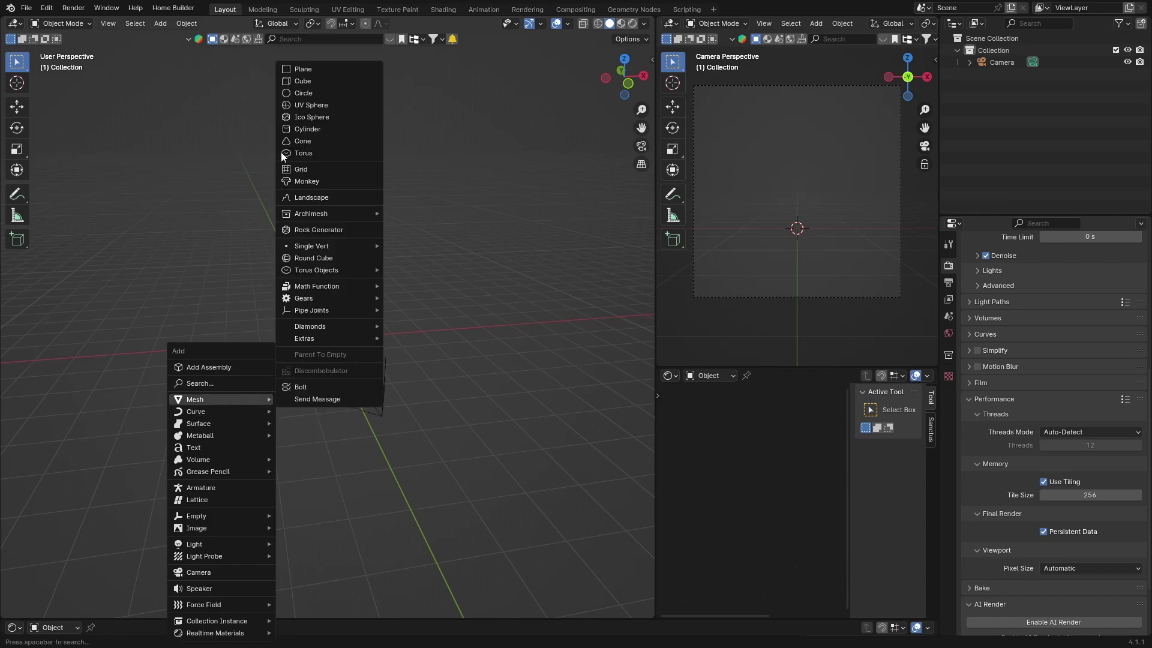
left_click(311, 70)
key("x")
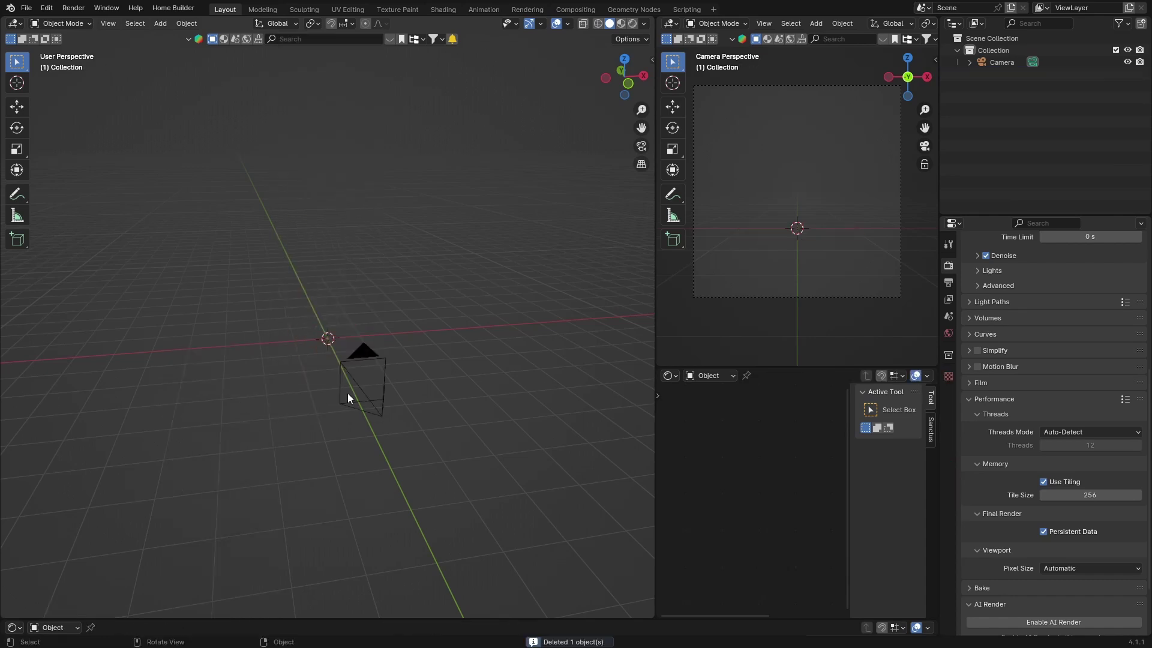
- Add a cube mesh at the world origin
scroll(220, 379, "up", 2)
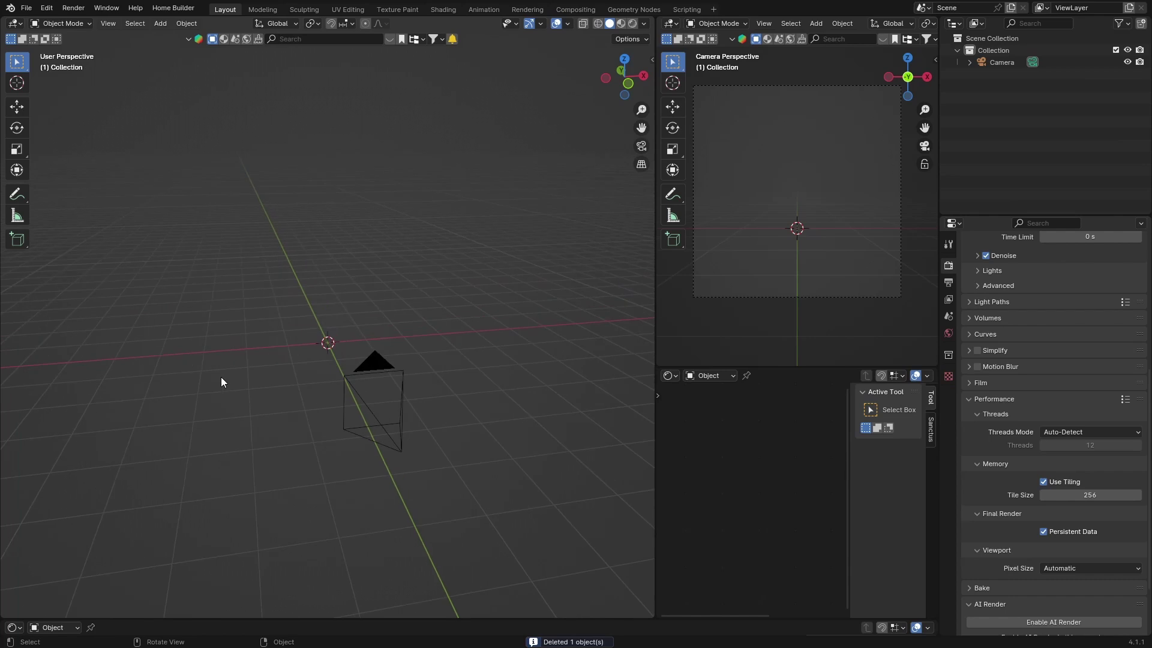
key("shift+a")
mouse_move(221, 380)
left_click(309, 63)
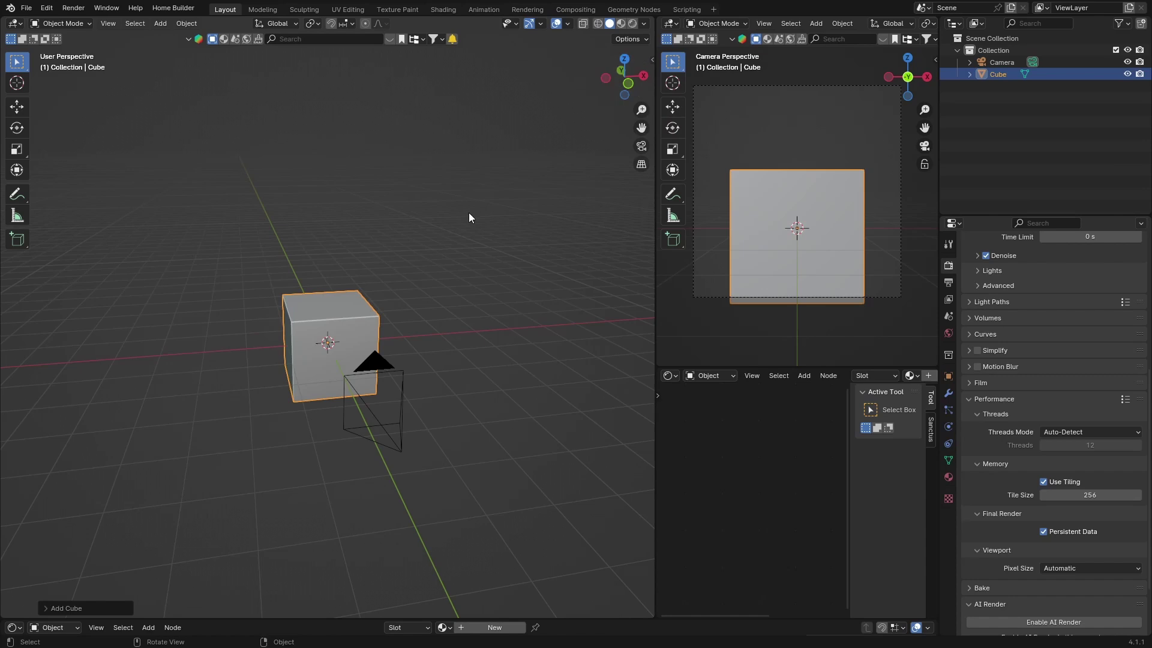
- Scale the cube down along the Z axis from the right view to flatten it into a thin slab
left_click(643, 76)
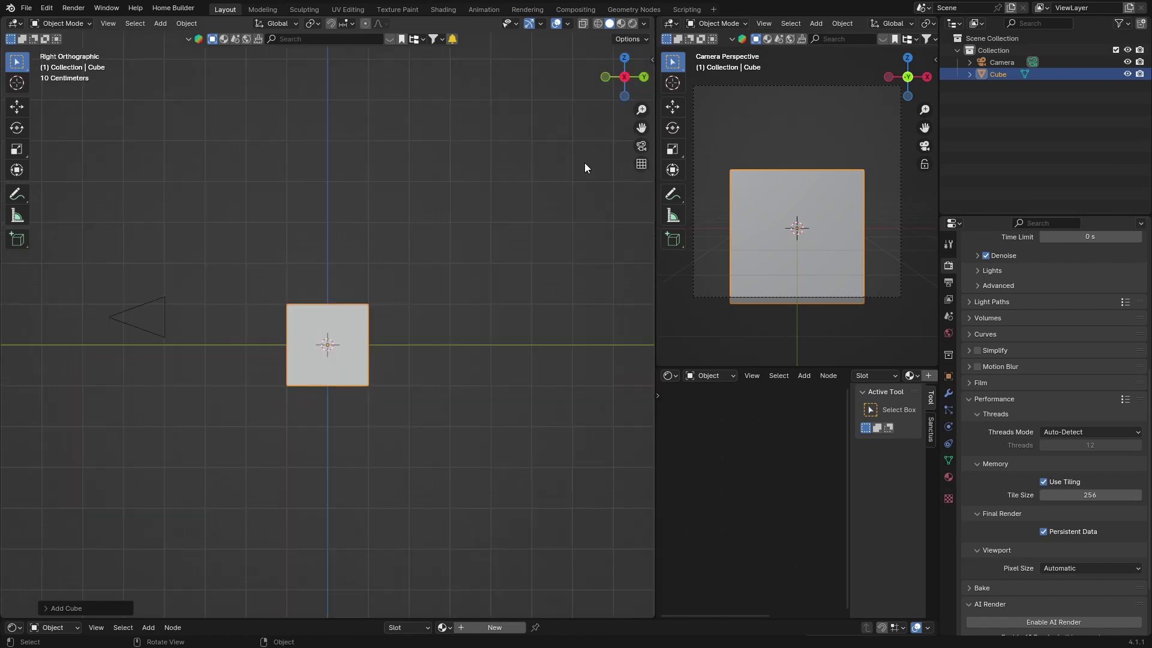
left_click(16, 148)
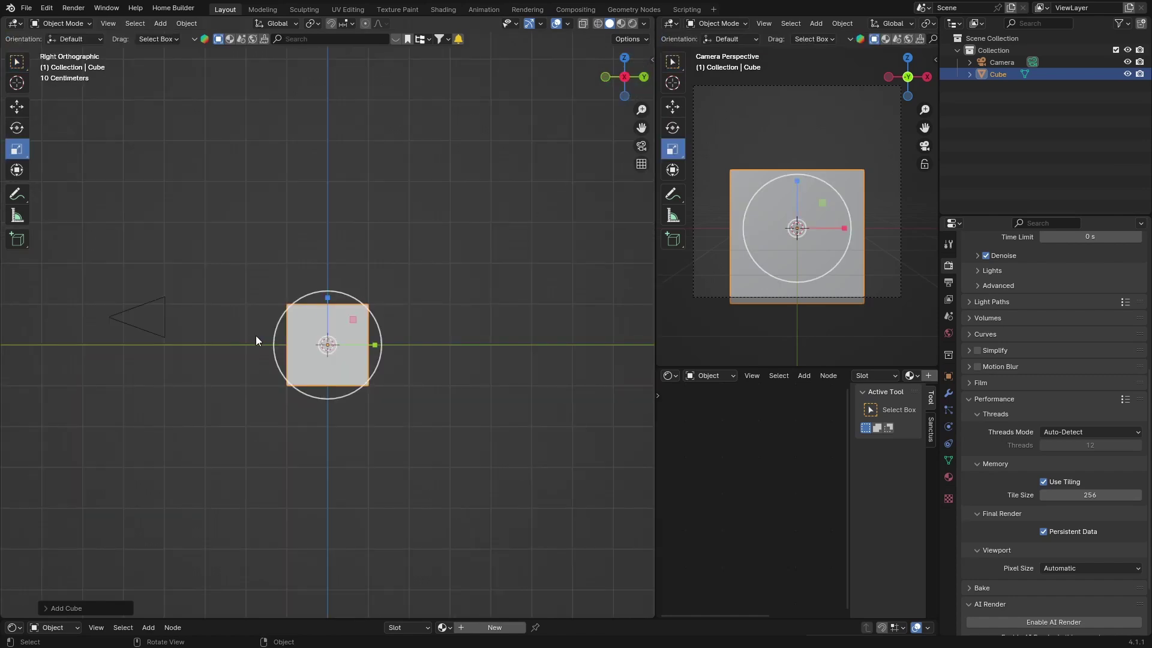
left_click_drag(327, 298, 328, 339)
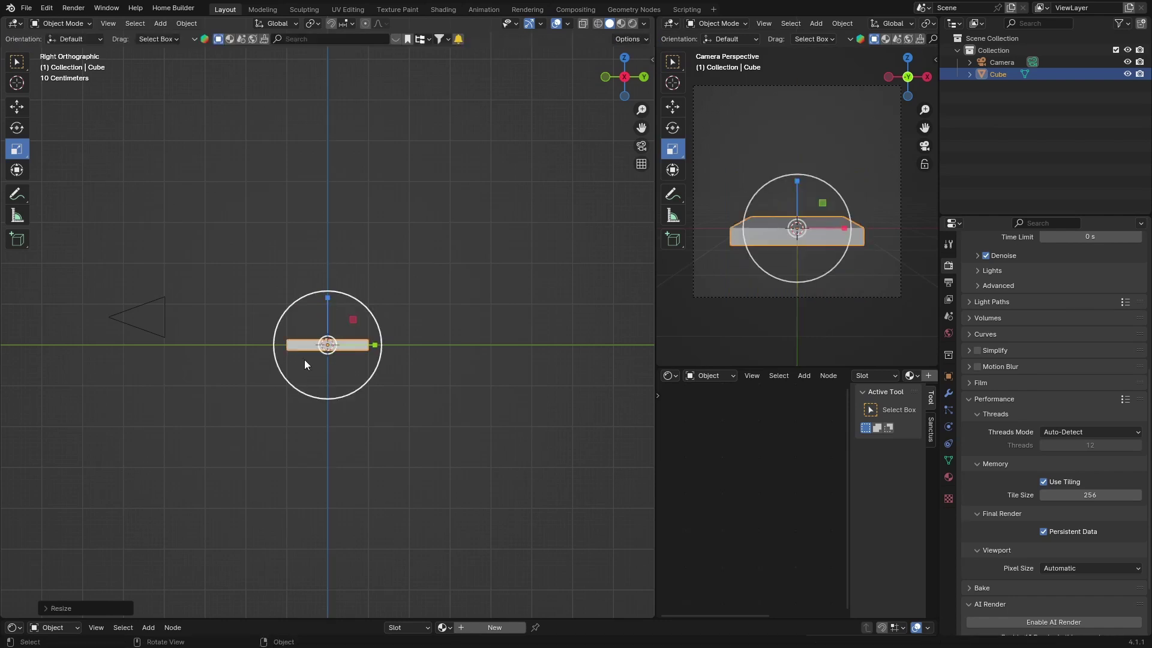
- Scale the flattened slab up uniformly so that it reaches the camera and fills the width of its view
middle_click_drag(304, 359, 346, 408)
key("s")
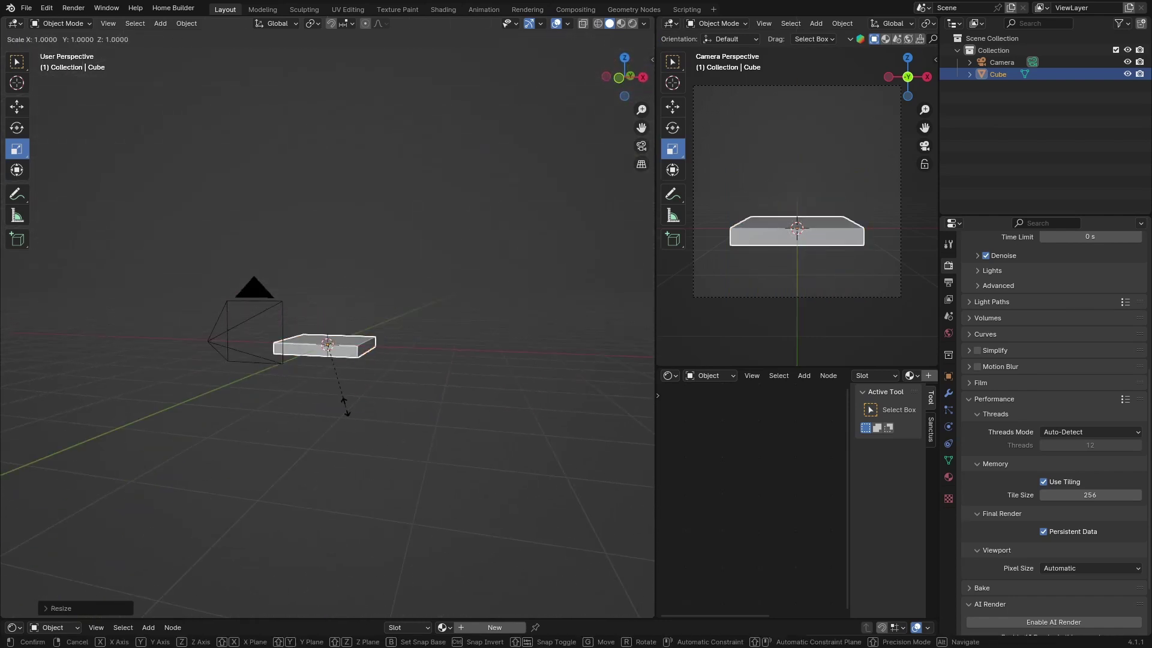
left_click(553, 398)
middle_click_drag(552, 397, 387, 290)
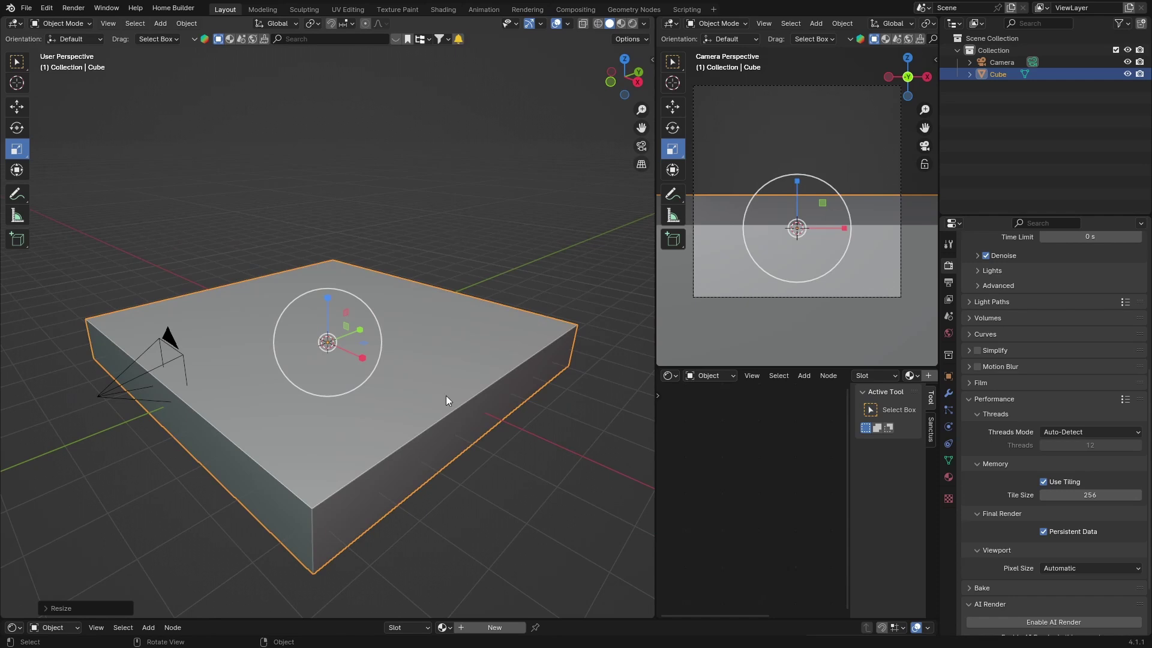
left_click(482, 500)
mouse_move(453, 502)
middle_mouse_down()
mouse_move(188, 486)
mouse_move(456, 488)
middle_mouse_up()
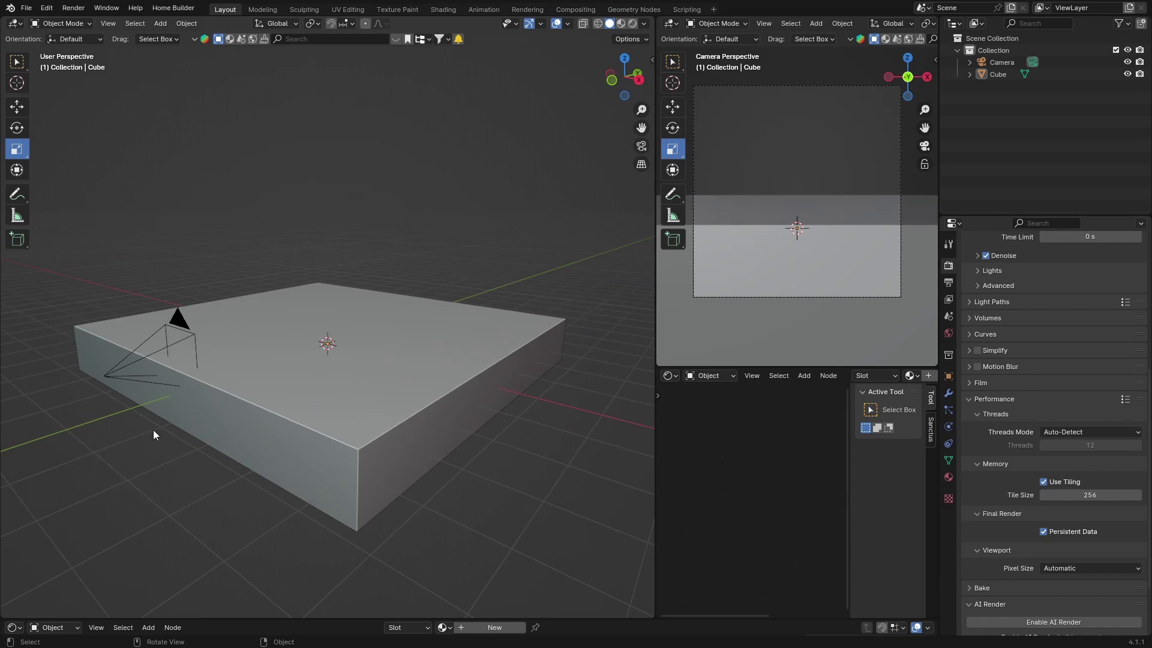
- Move the camera back along the negative Y axis, well away from the slab's front edge
left_click(625, 58)
left_click(306, 486)
scroll(314, 474, "down", 5)
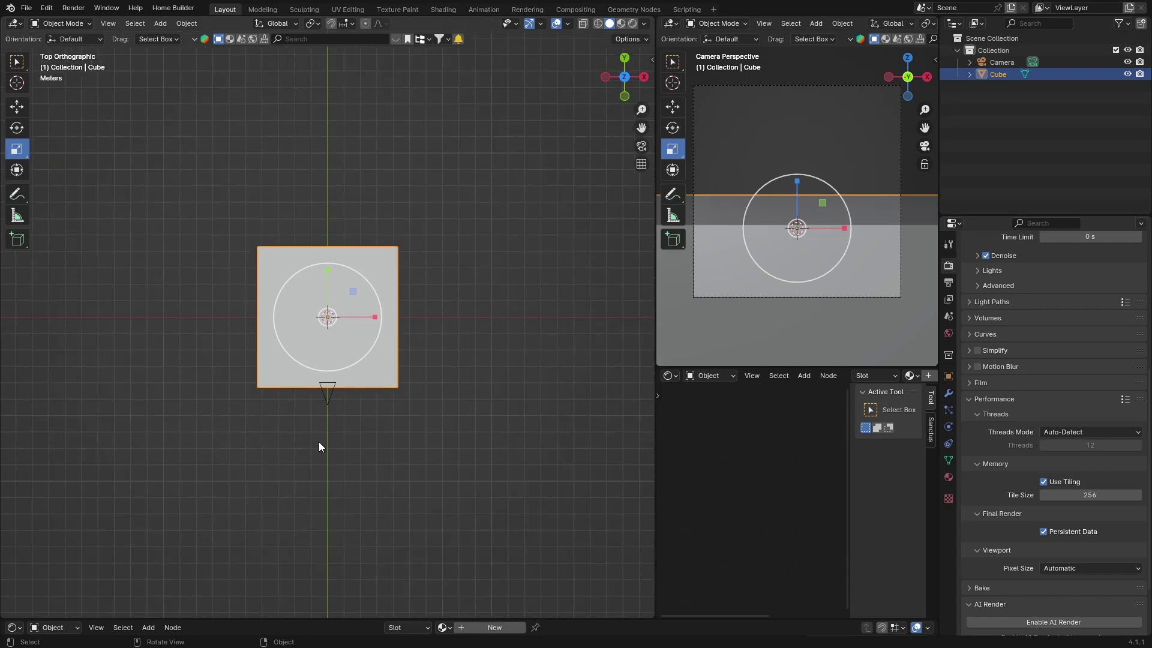
left_click(332, 390)
key("g")
key("y")
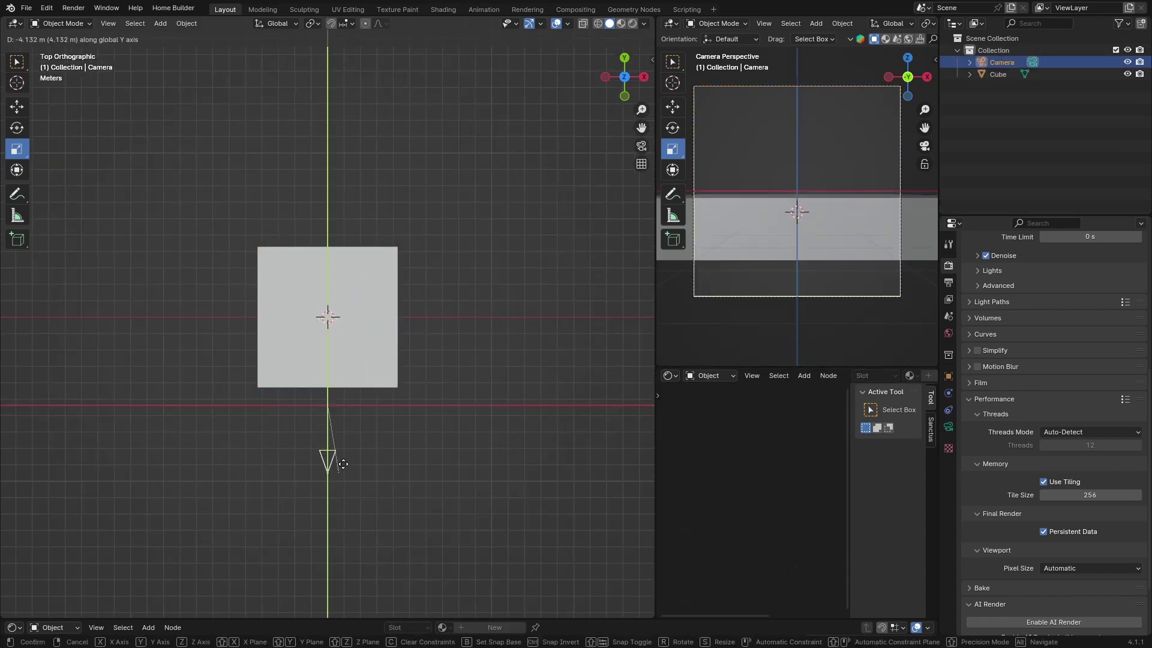
left_click(348, 537)
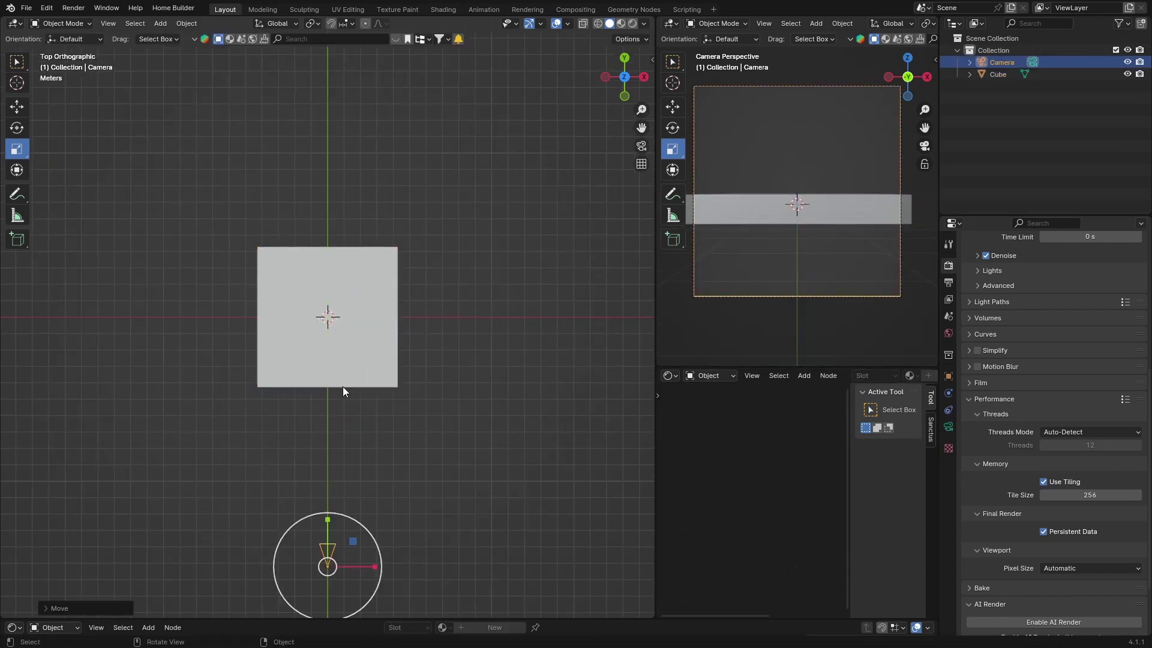
- Scale the slab up uniformly again until its front edge reaches the camera
left_click(327, 352)
key("s")
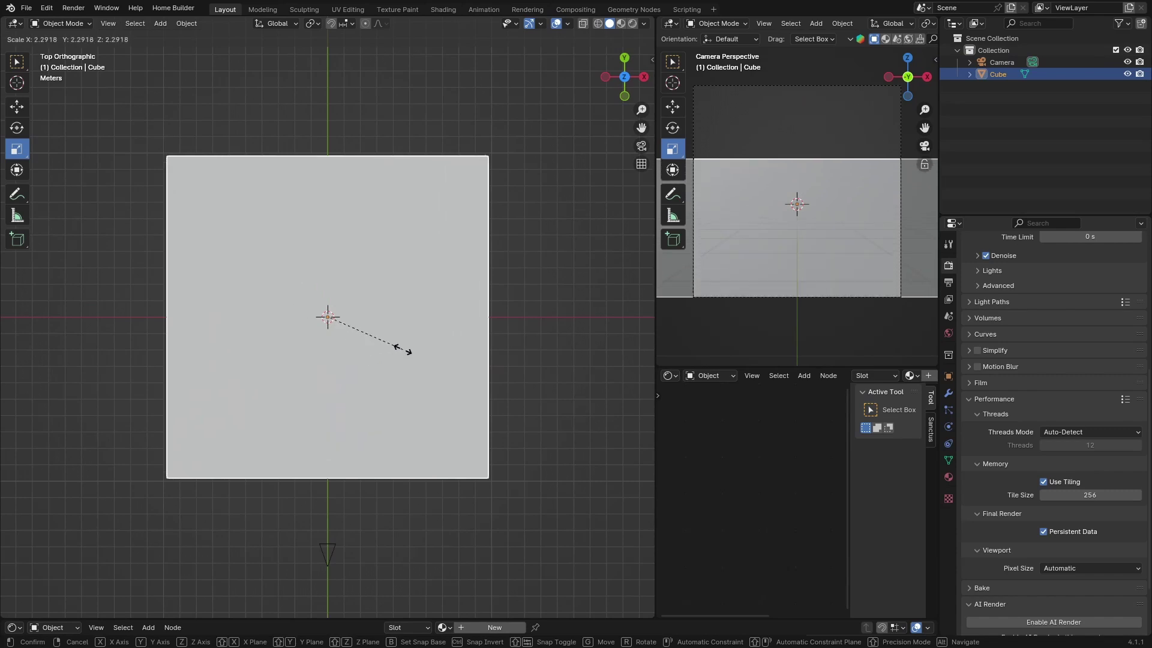
left_click(442, 342)
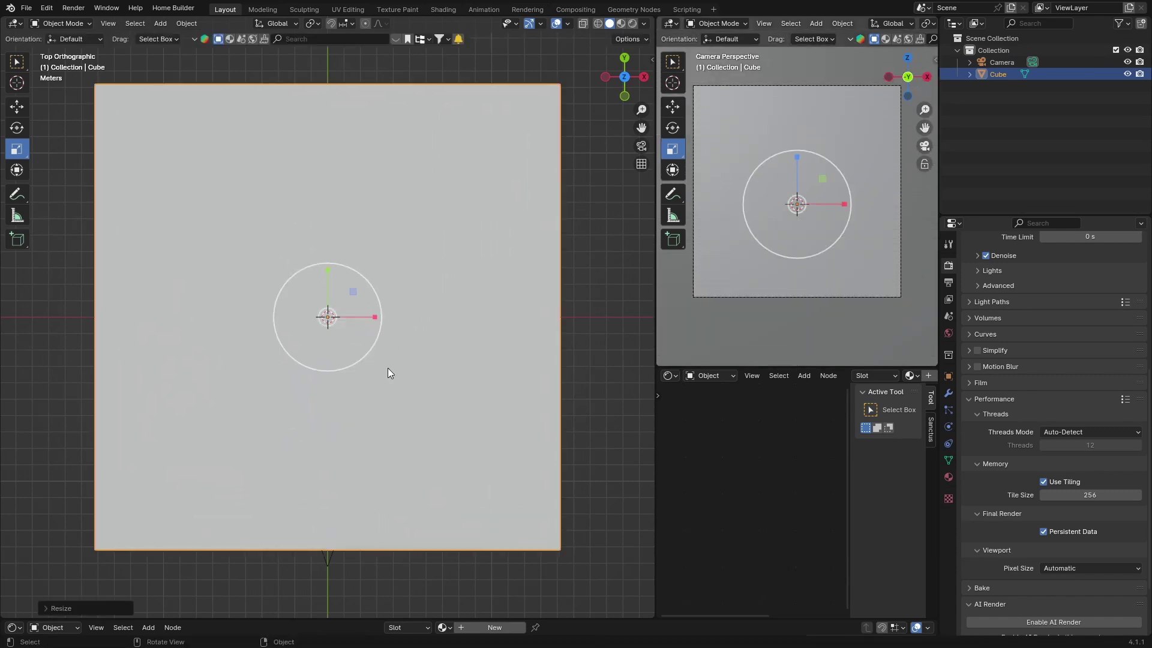
middle_click_drag(388, 370, 383, 260)
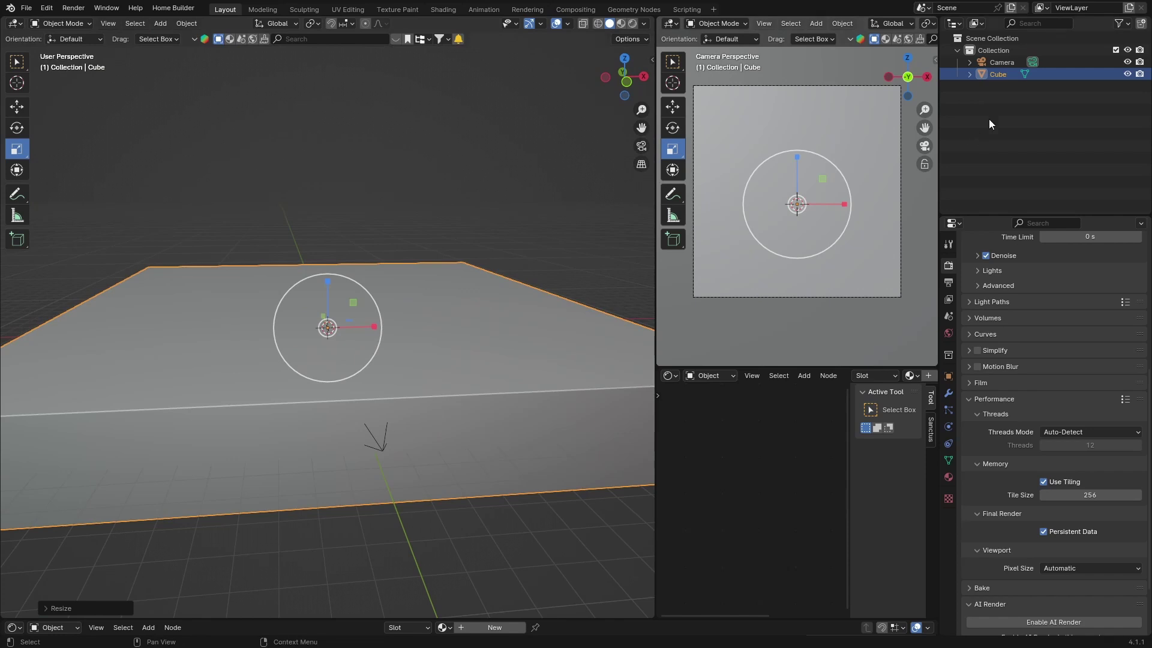
- Raise the camera about 1.3 m along the Z axis so it sits just above the slab's top surface
left_click(997, 61)
left_click(643, 76)
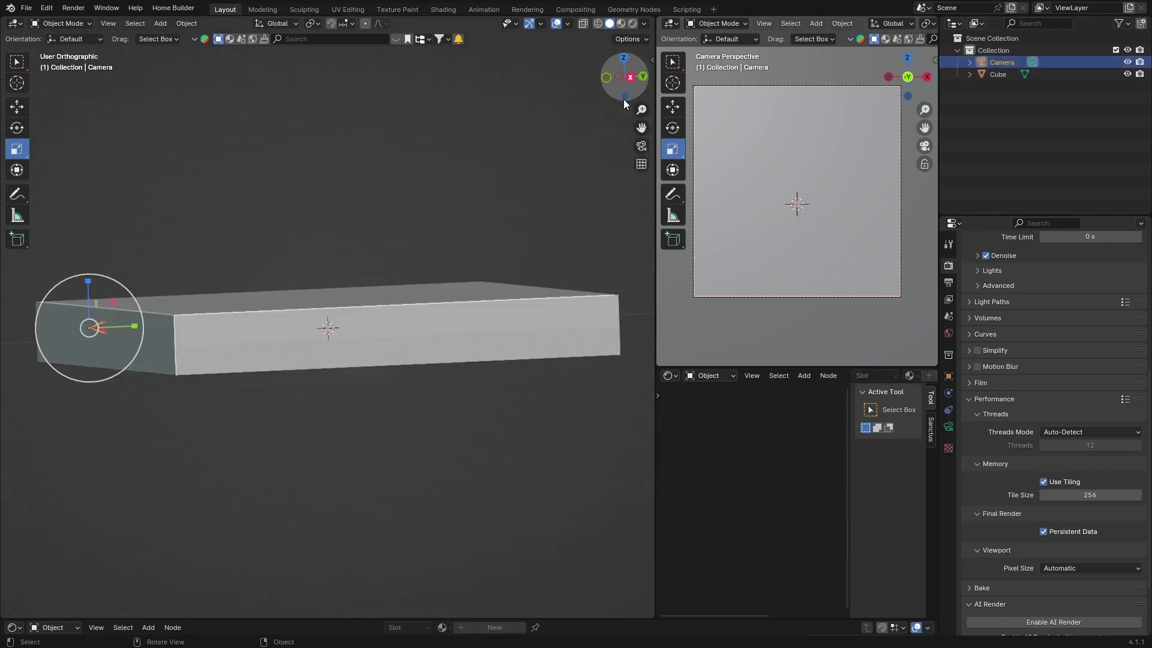
key("g")
key("y")
key("z")
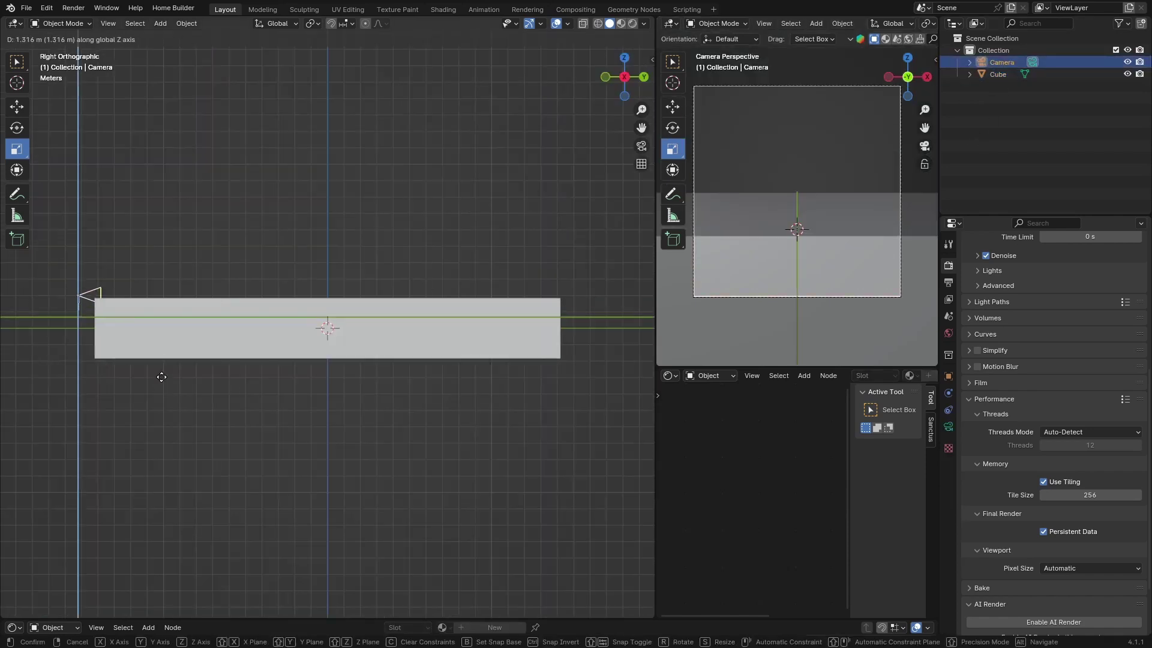
left_click(162, 377)
middle_click_drag(335, 215, 212, 342)
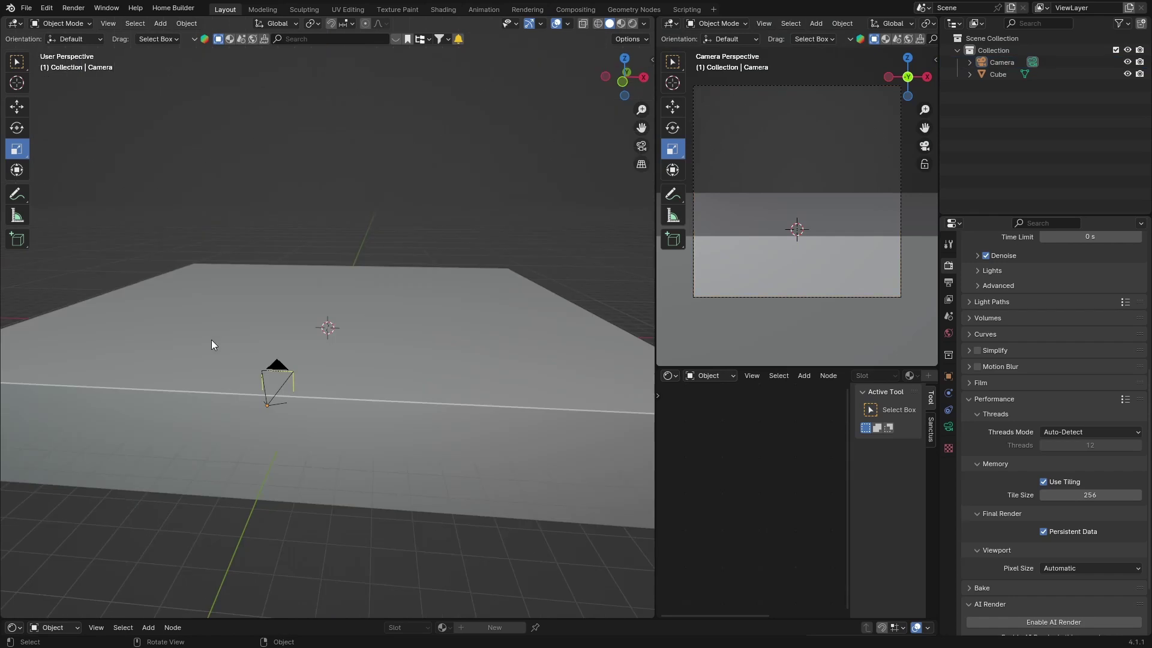
- Give the slab a new material in the Shading workspace and enlarge the shader node editor
left_click(181, 341)
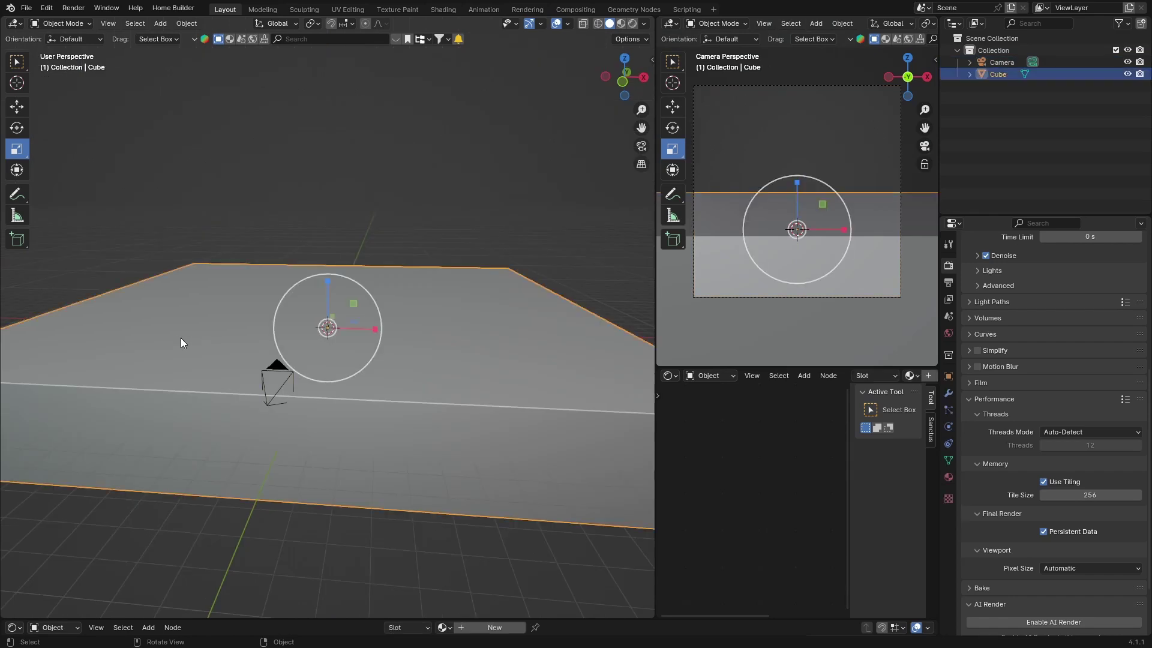
left_click(442, 9)
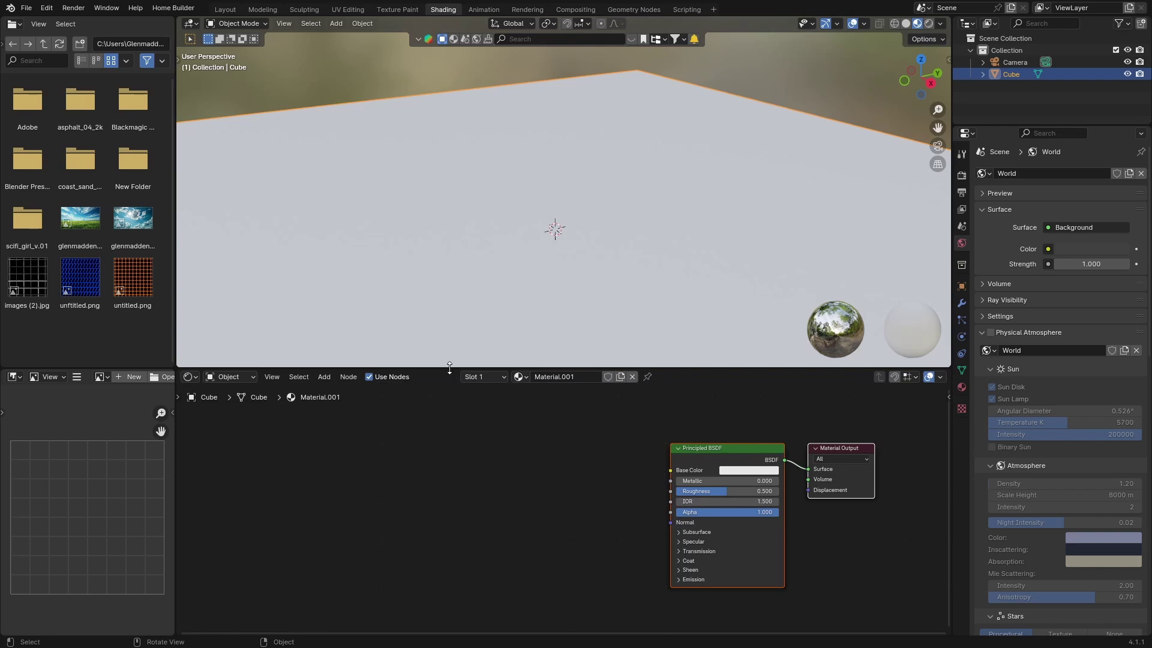
left_click_drag(452, 367, 443, 233)
scroll(527, 406, "left", 3)
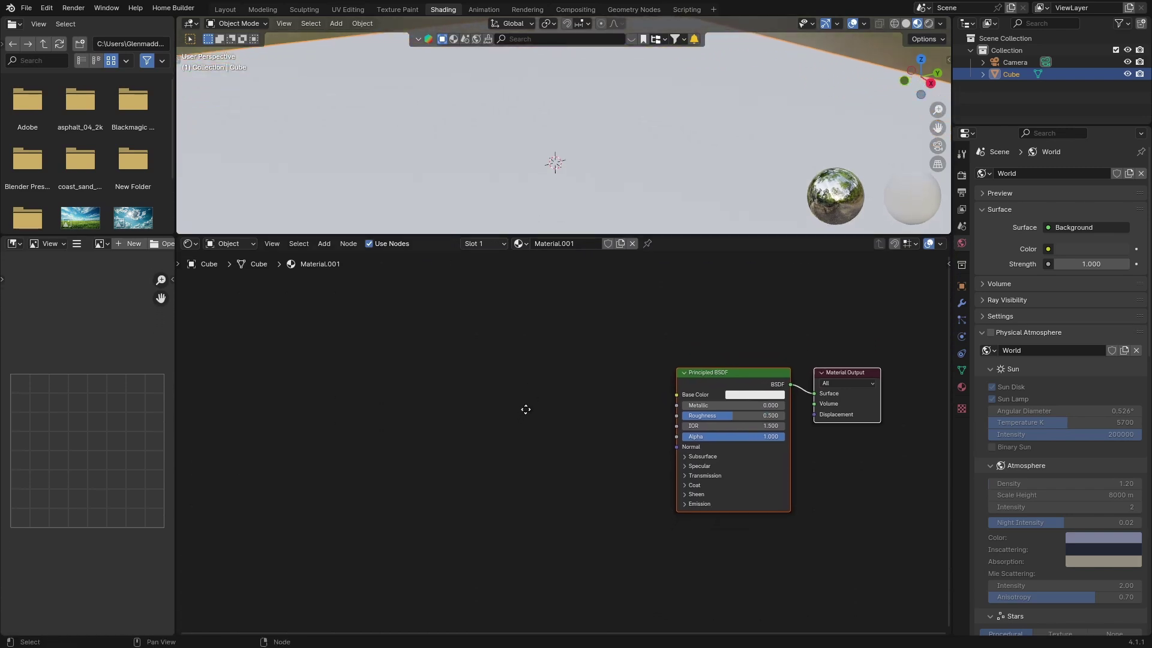
left_click(650, 314)
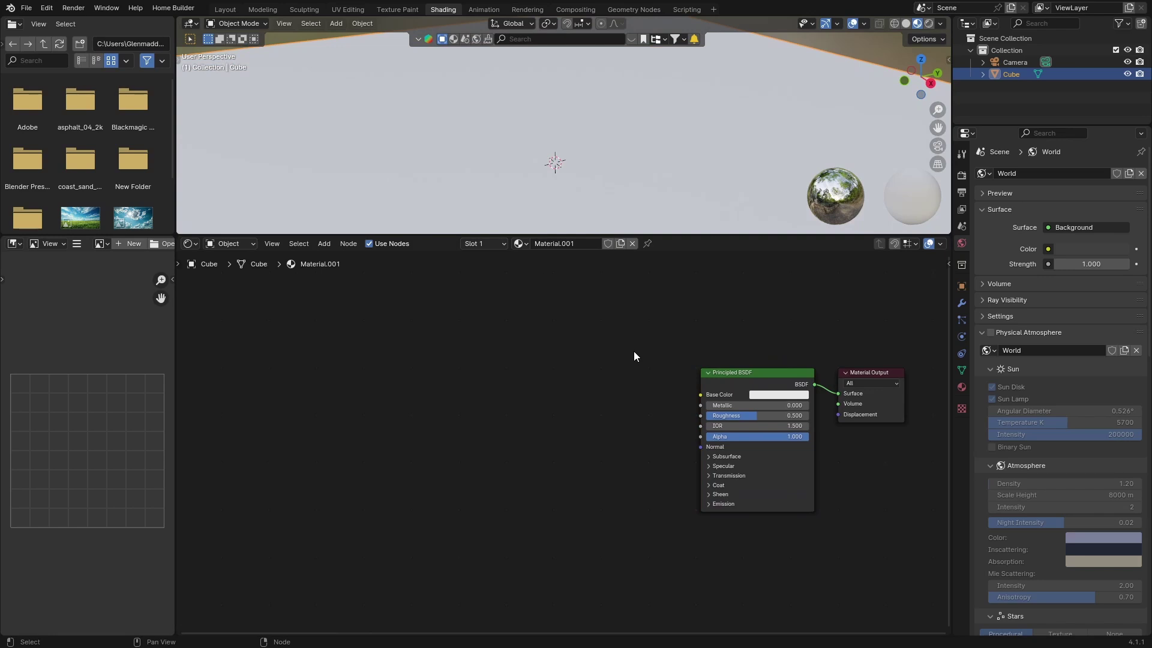
- Set the Principled BSDF's roughness to 0 and its transmission weight to 1
left_click_drag(757, 415, 704, 416)
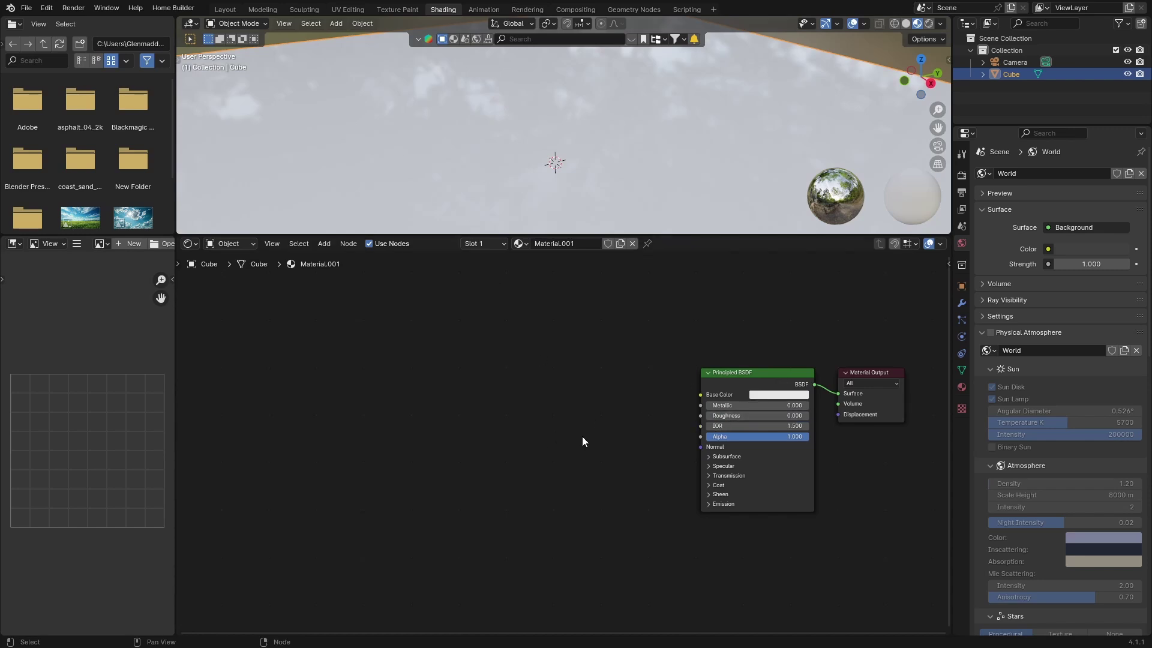
left_click(708, 475)
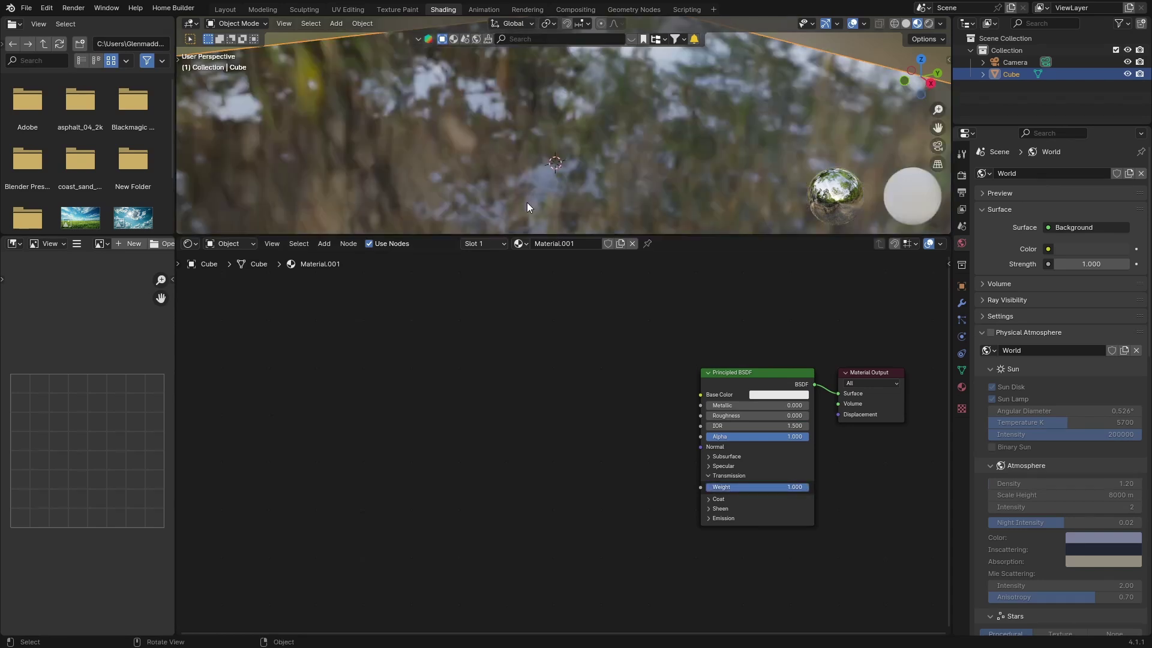
left_click(708, 475)
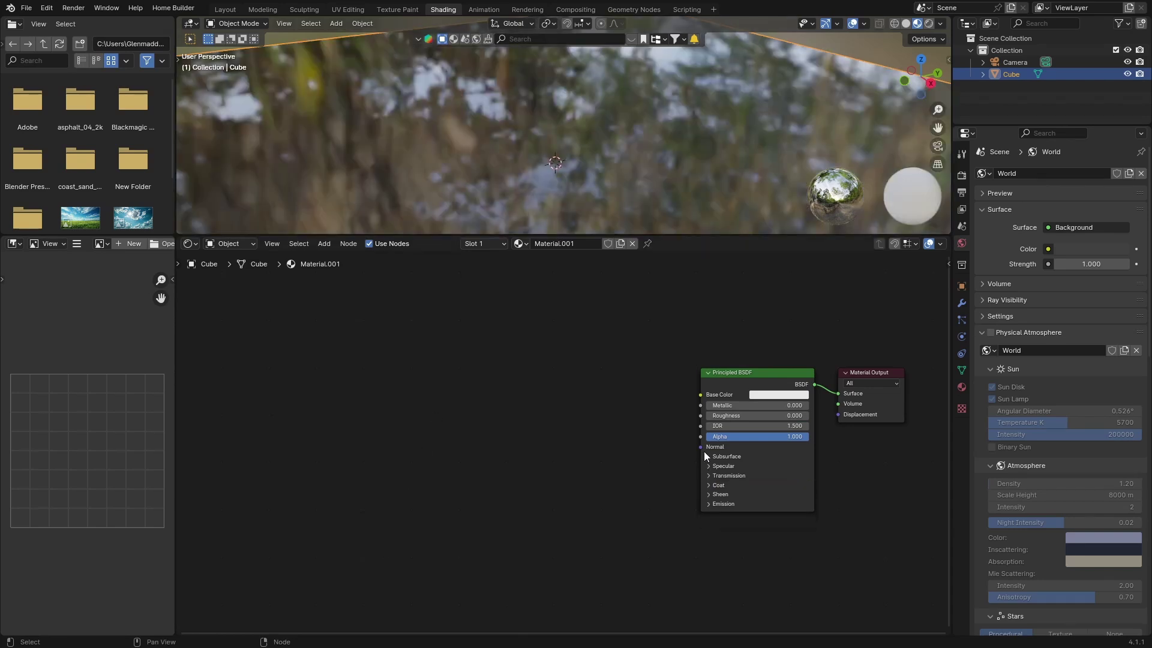
- Add a Bump node and connect its Normal output to the Principled BSDF's Normal input
key("shift+a")
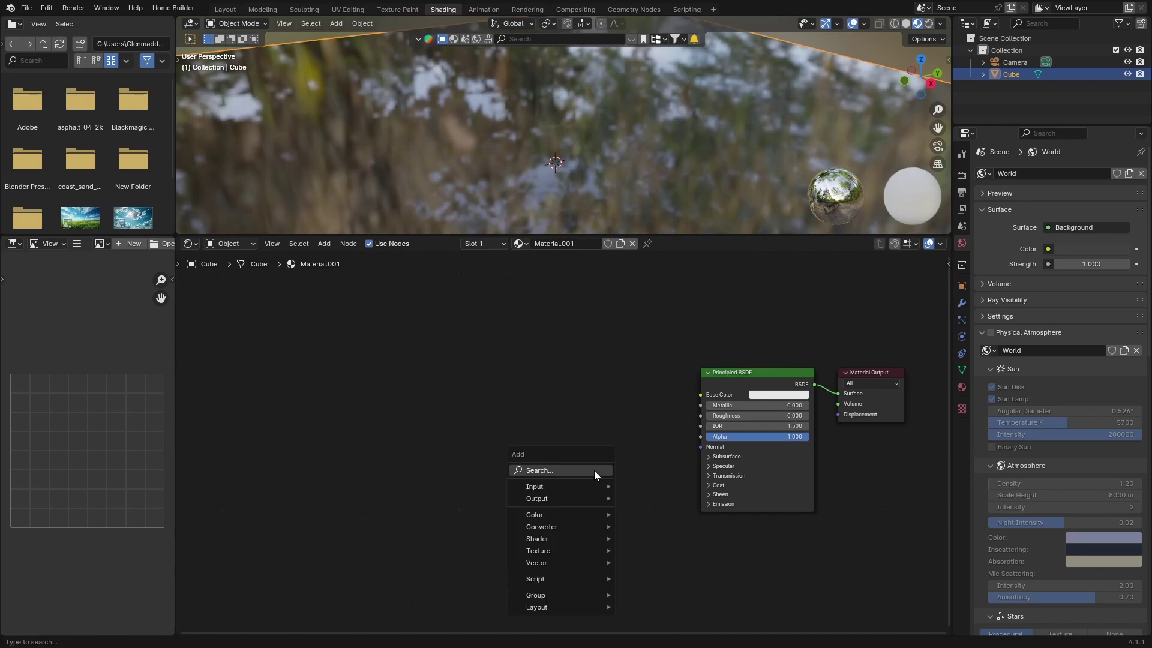
type("bump")
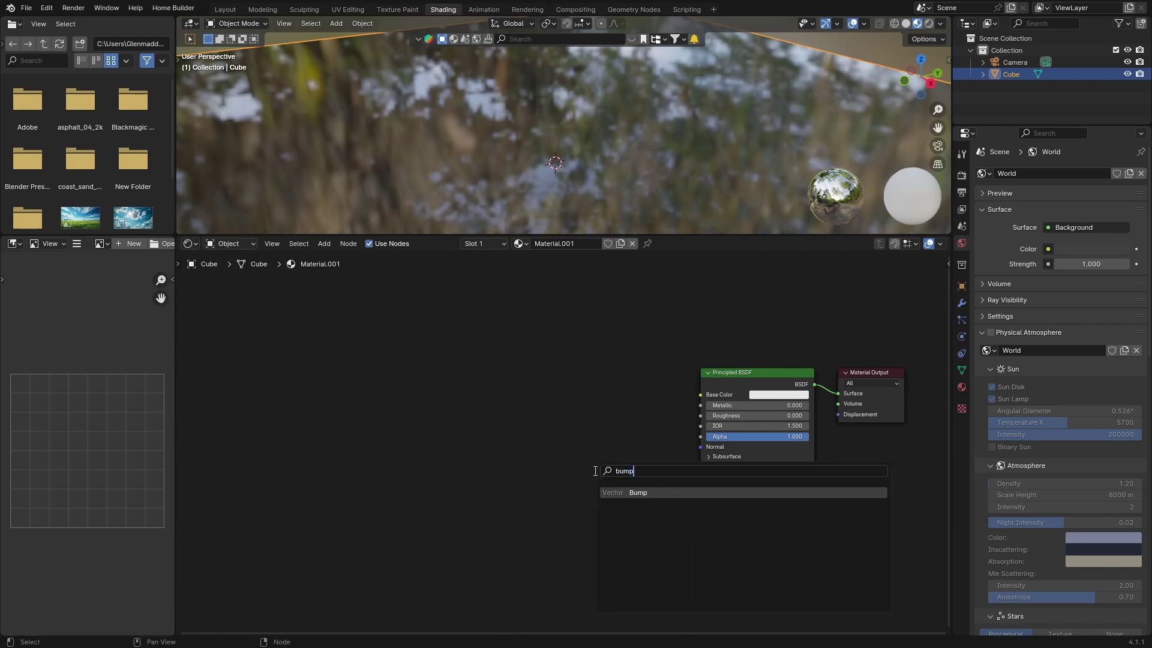
key("Return")
left_click(519, 444)
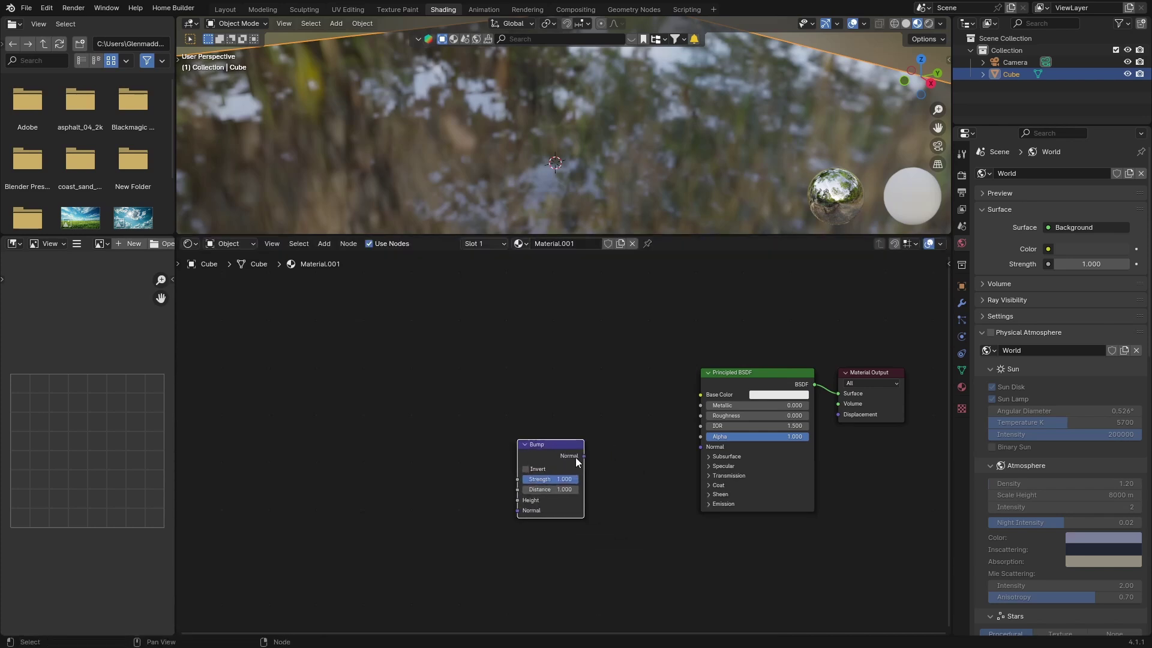
left_click_drag(584, 456, 699, 447)
left_click_drag(515, 457, 550, 457)
- Set the Bump node's strength to 0.05 and its distance to 0.025
left_click(580, 478)
type("0.0")
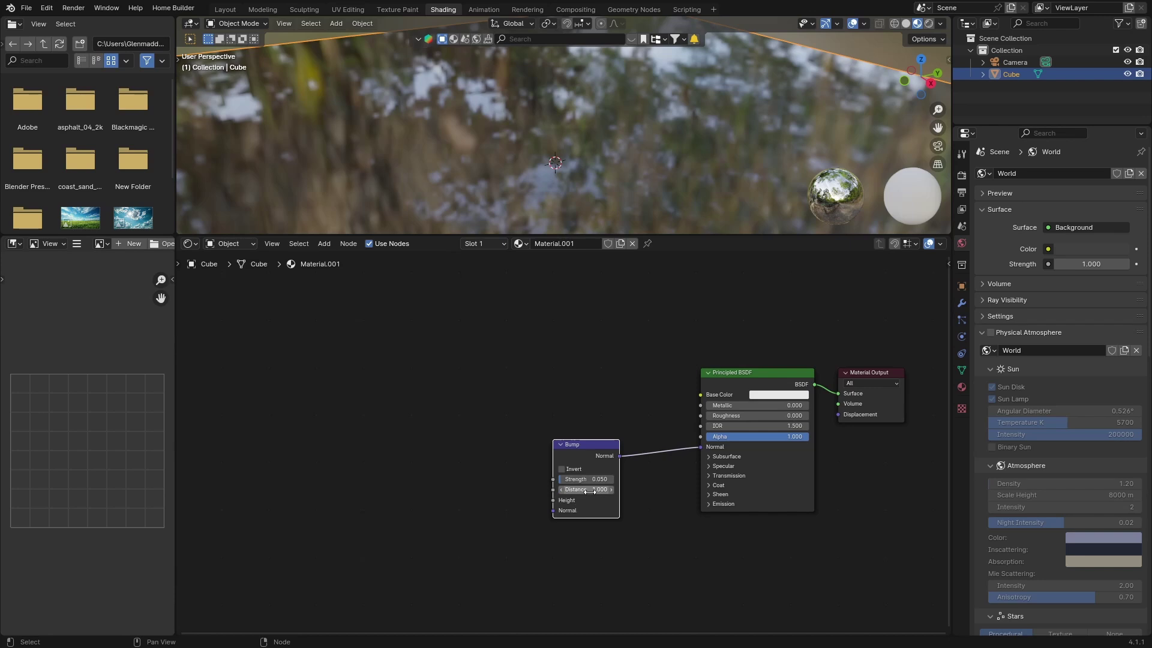
left_click(590, 491)
type("0.025")
key("Return")
scroll(503, 463, "up", 1)
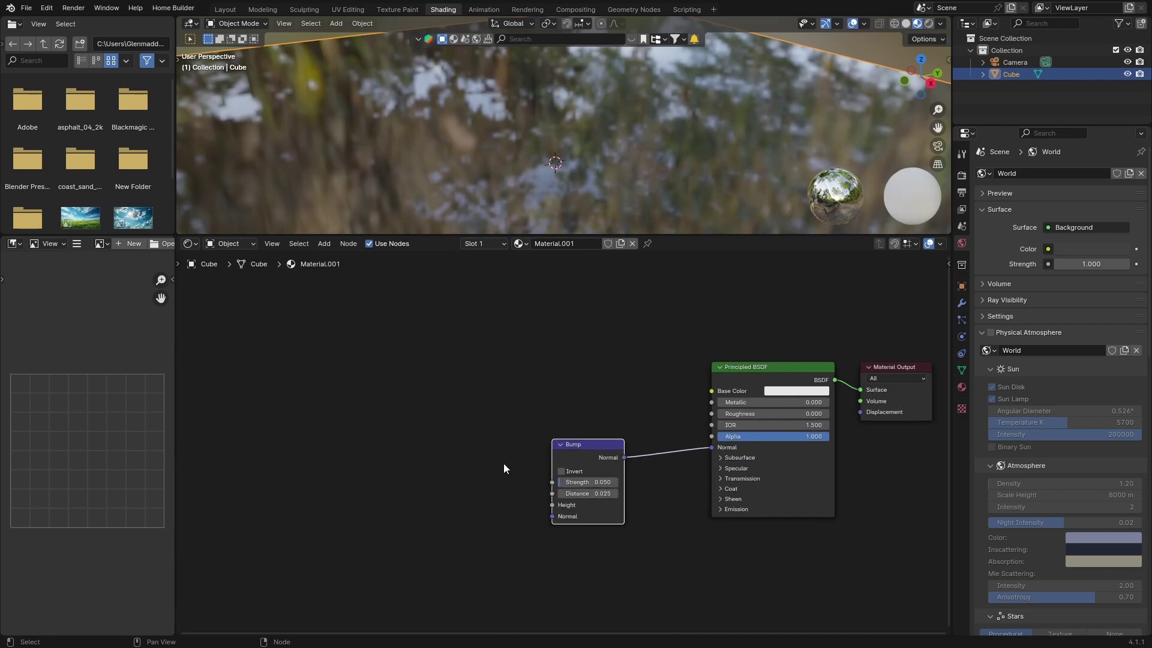
- Add a Noise Texture node and connect its Fac output to the Bump node's Height input
key("shift+a")
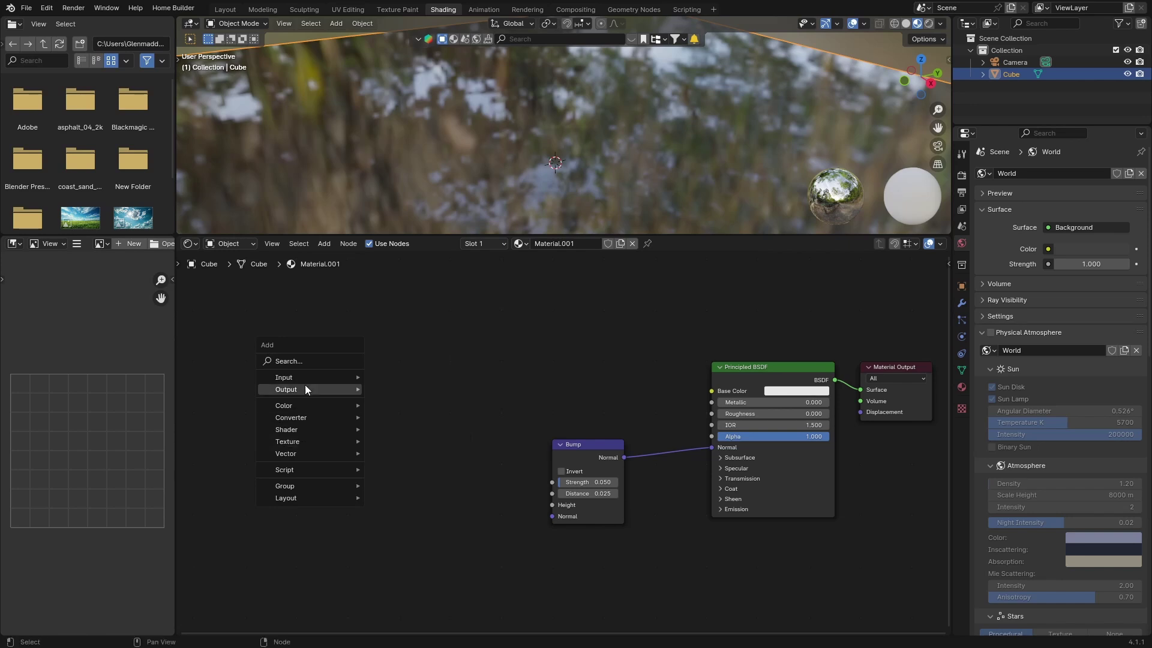
mouse_move(305, 379)
left_click(304, 358)
type("noi")
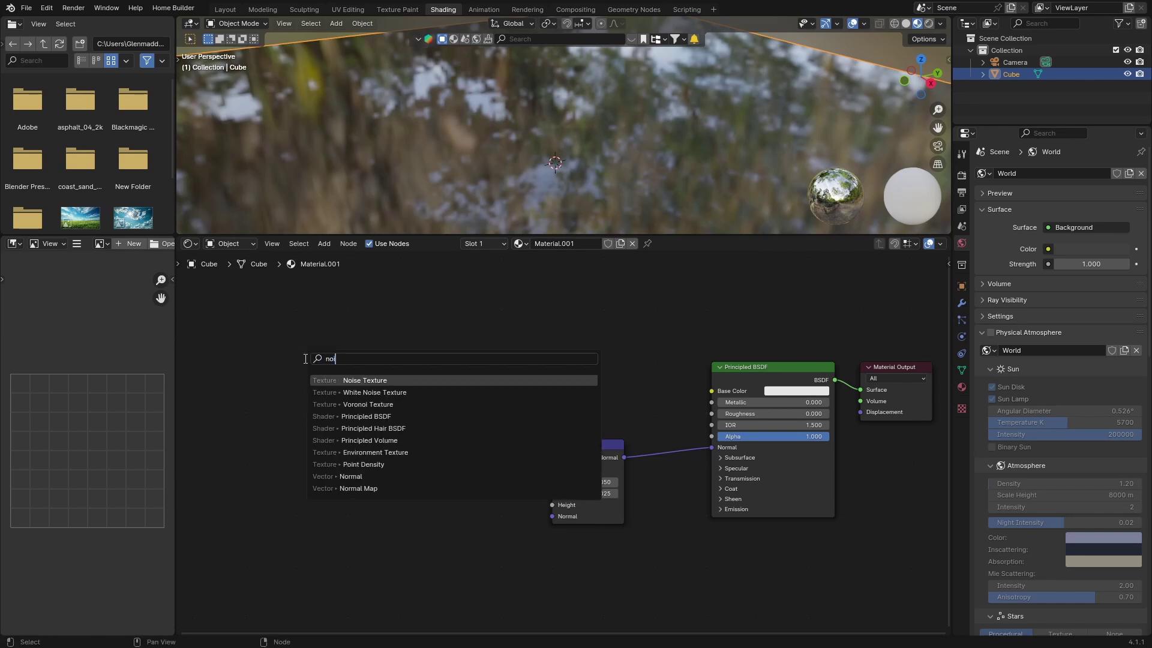
key("Return")
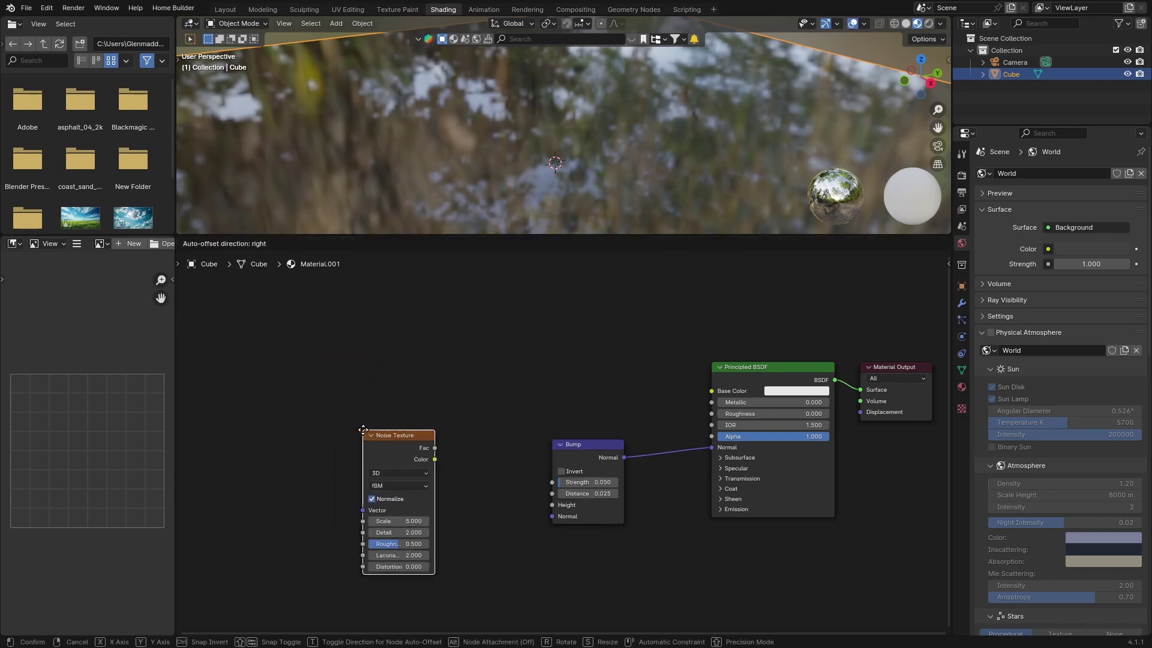
left_click(367, 489)
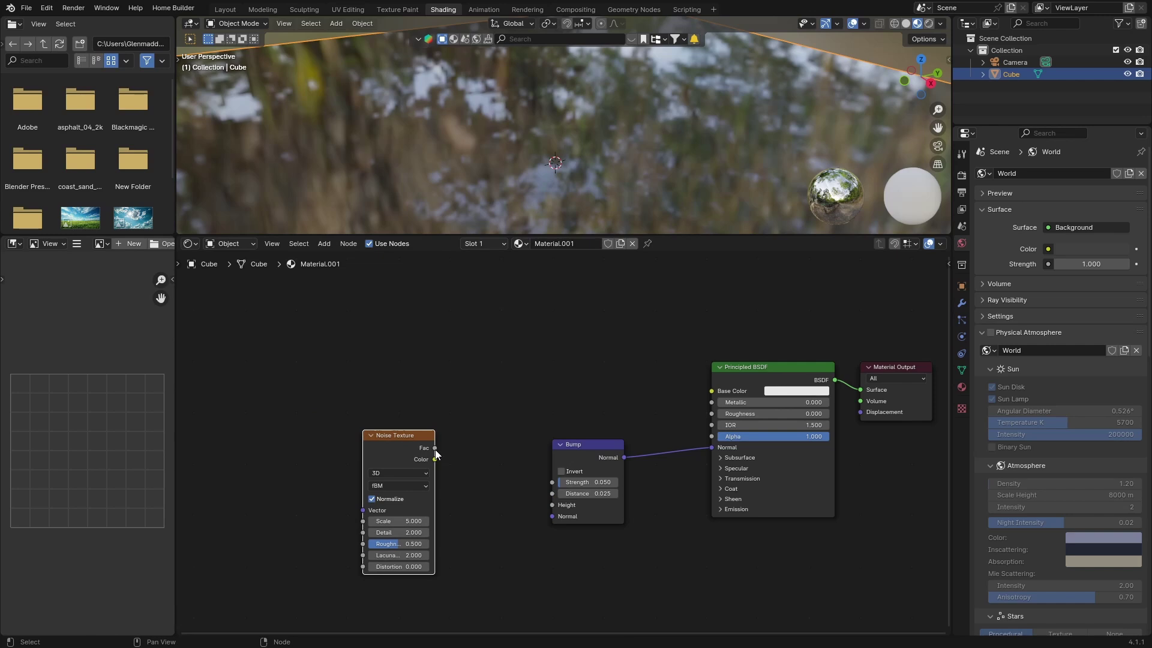
left_click_drag(434, 447, 552, 504)
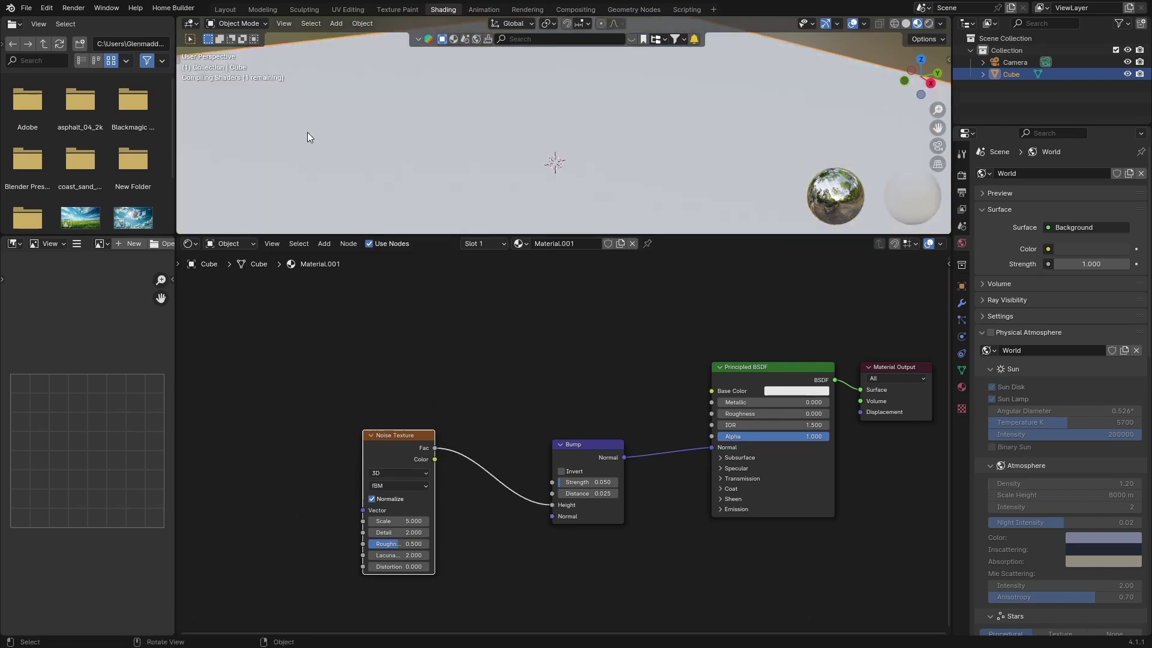
- Set the Noise Texture's scale to 250 and check the ripples on the slab
mouse_move(479, 174)
middle_mouse_down()
mouse_move(458, 149)
mouse_move(469, 156)
middle_mouse_up()
left_click_drag(398, 521, 421, 520)
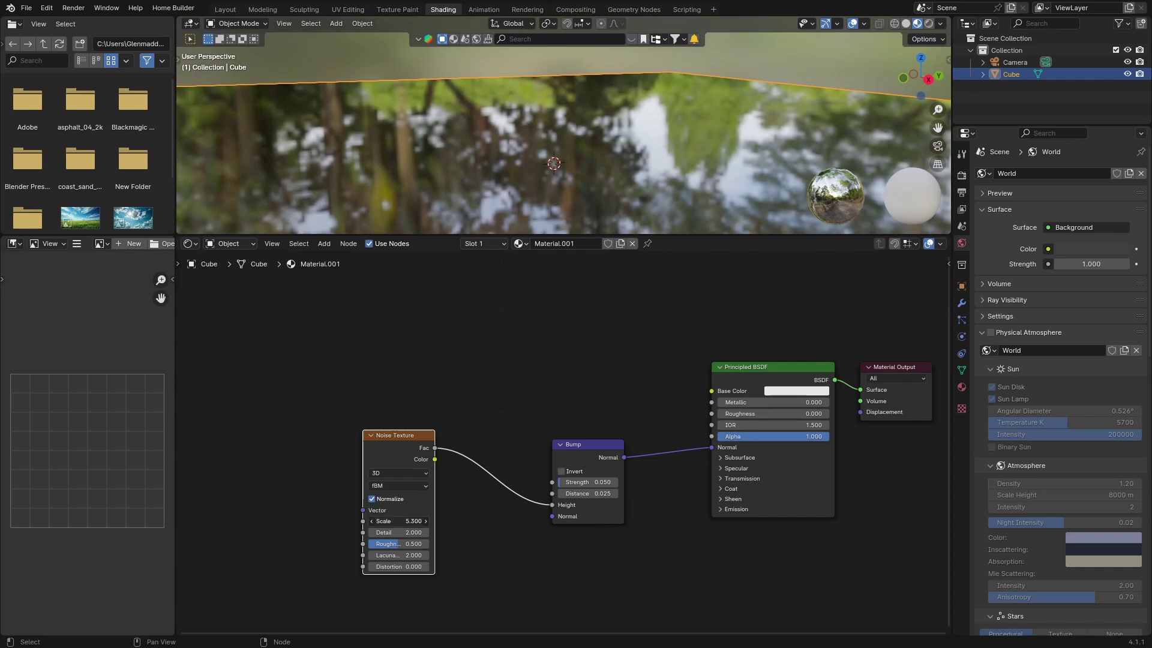
left_click(392, 520)
type("250")
key("Return")
scroll(473, 171, "up", 2)
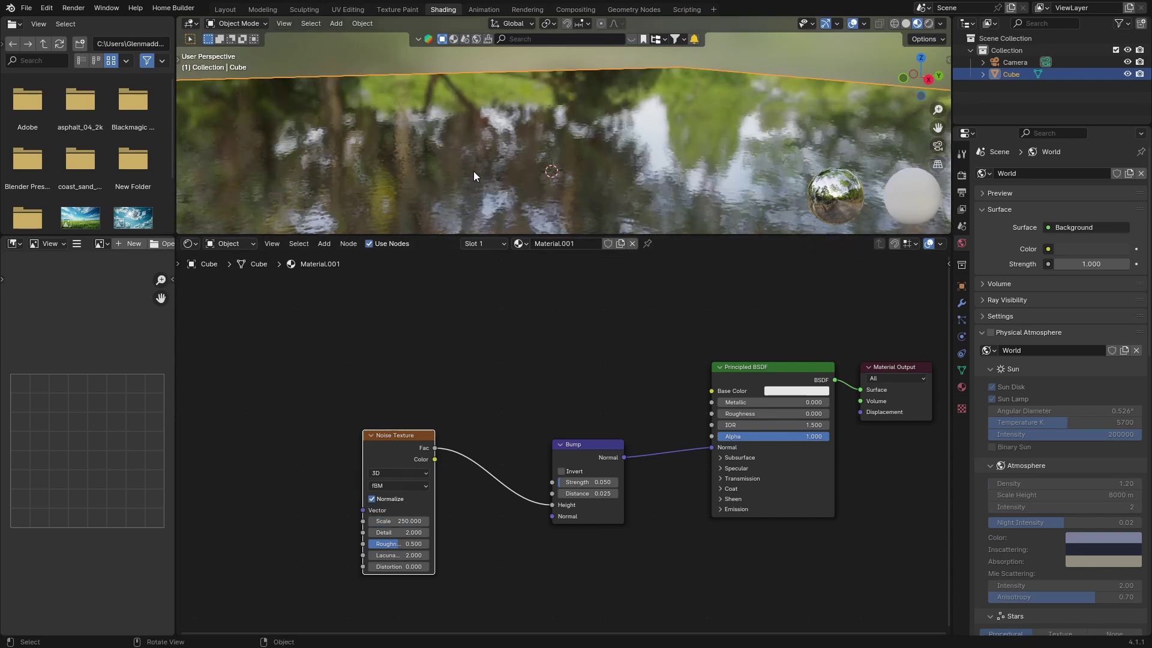
scroll(473, 171, "down", 3)
middle_click_drag(429, 181, 456, 178)
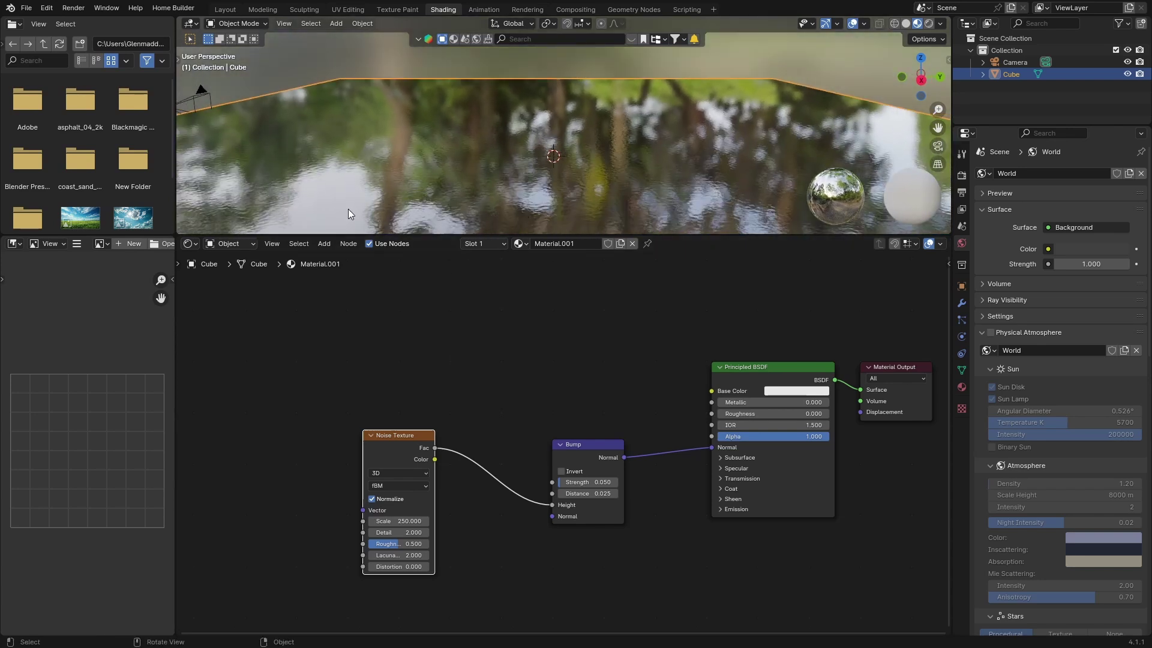
- Rearrange the Principled BSDF, Bump and Noise Texture nodes into a compact row with a gap before the Material Output
middle_click_drag(653, 369, 573, 377)
scroll(620, 367, "up", 1)
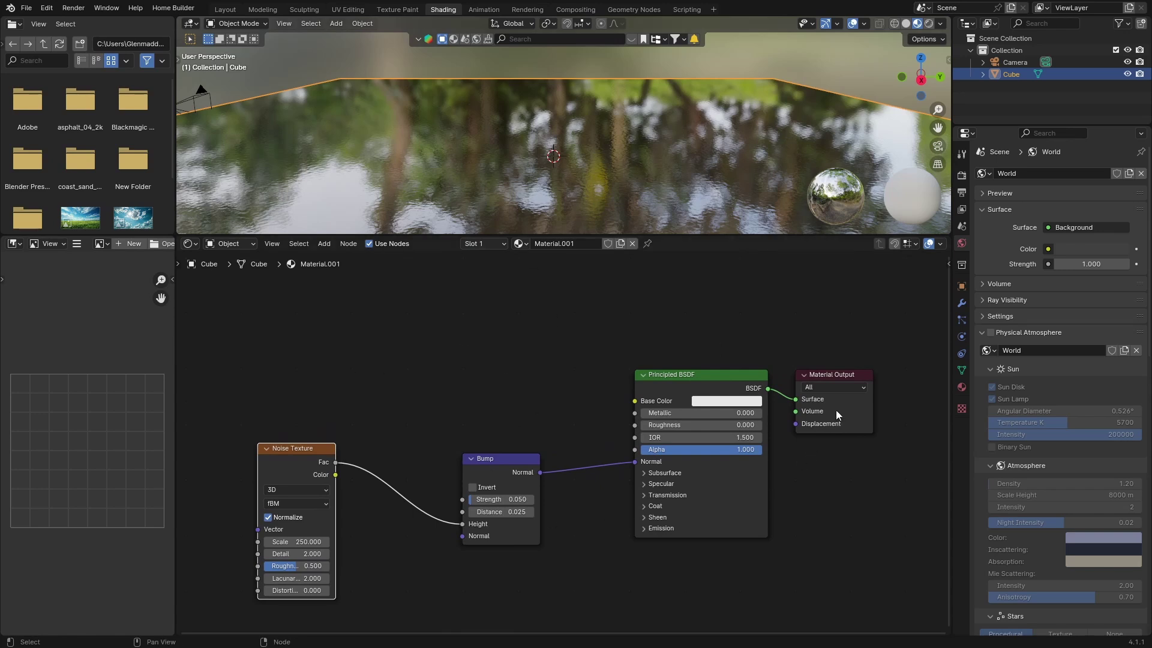
left_click_drag(682, 392, 609, 357)
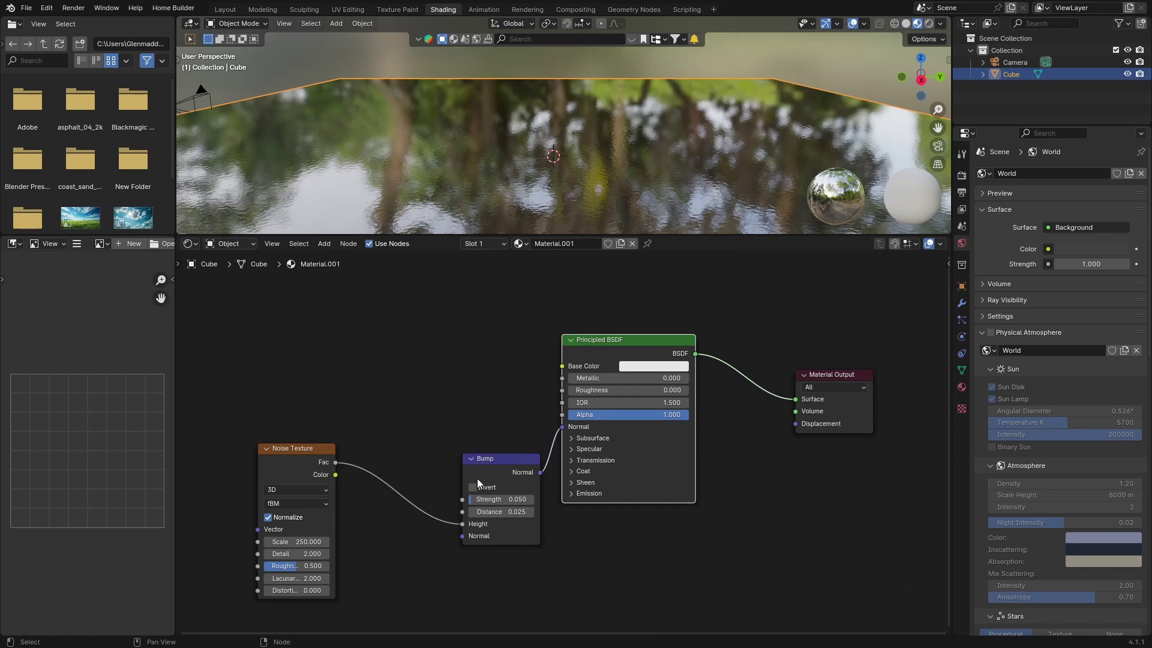
left_click_drag(477, 478, 473, 382)
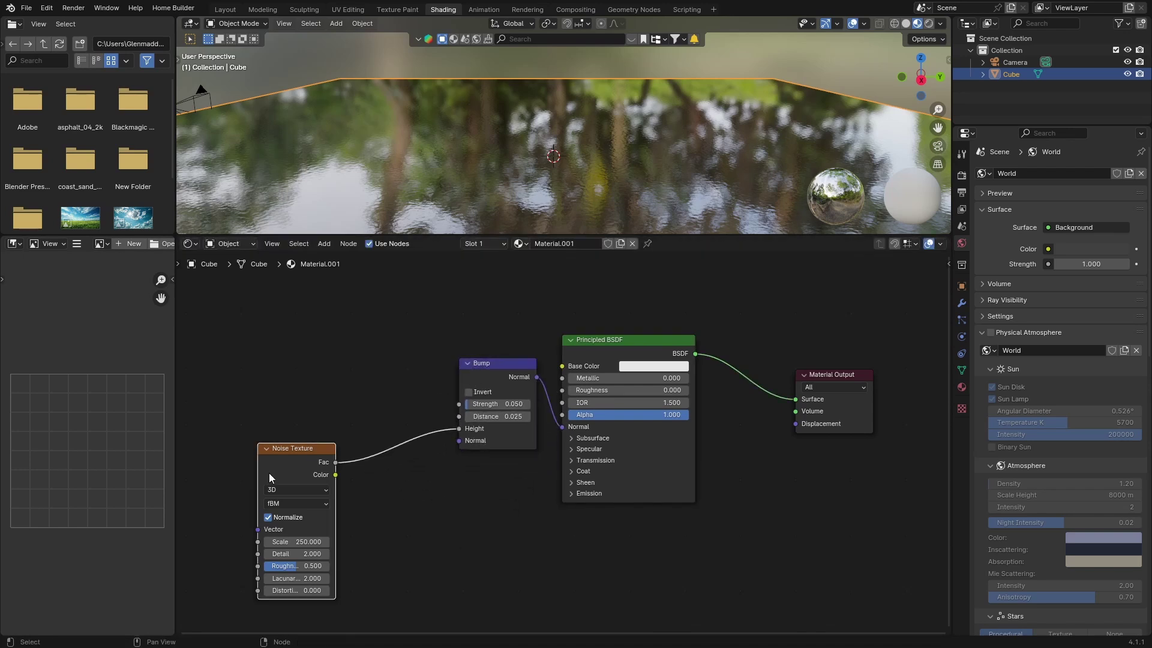
left_click_drag(269, 473, 335, 369)
- Add a Principled Volume node below the Principled BSDF and connect it to the Material Output's Volume input
key("shift+a")
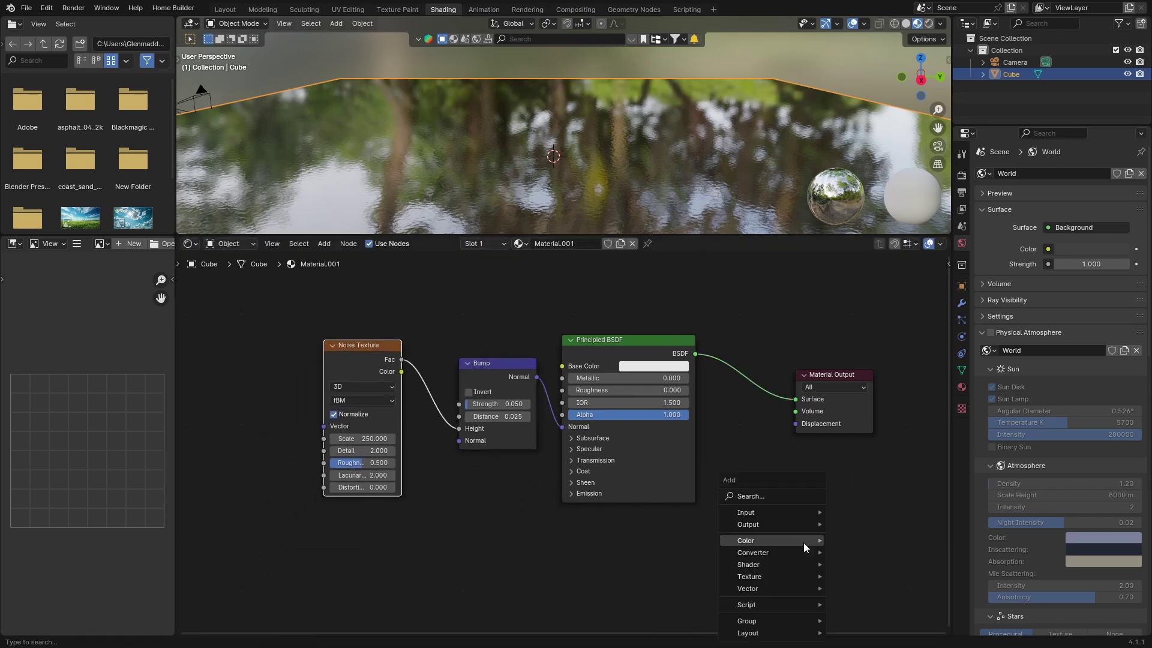
left_click(750, 494)
type("volu")
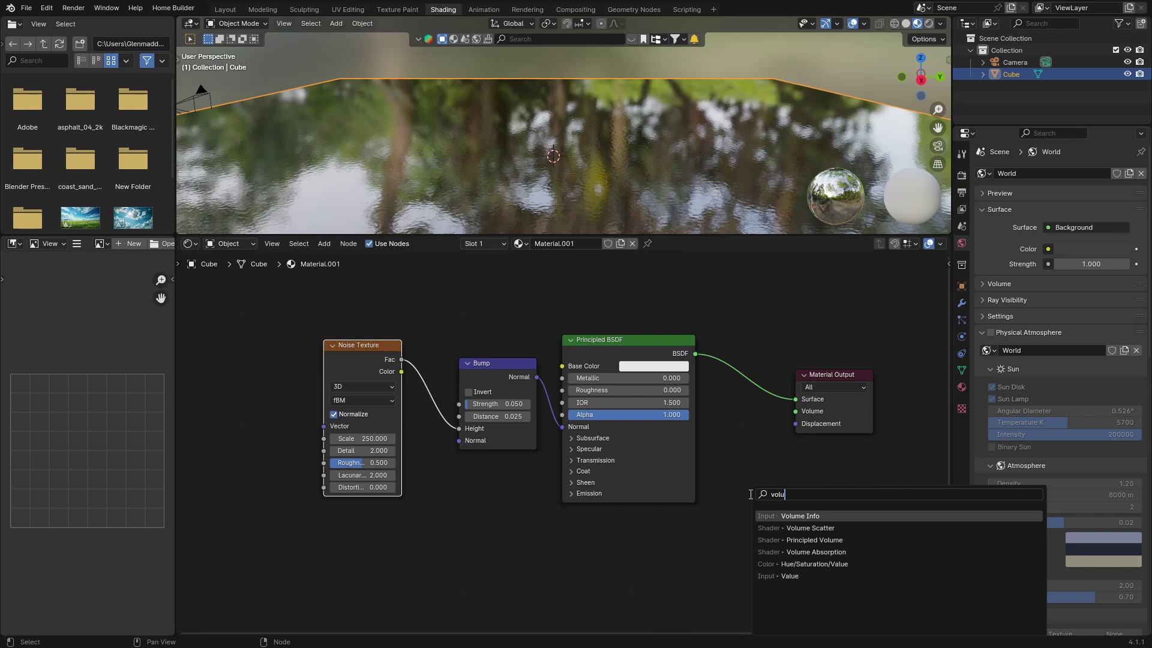
key("Down")
key("Down")
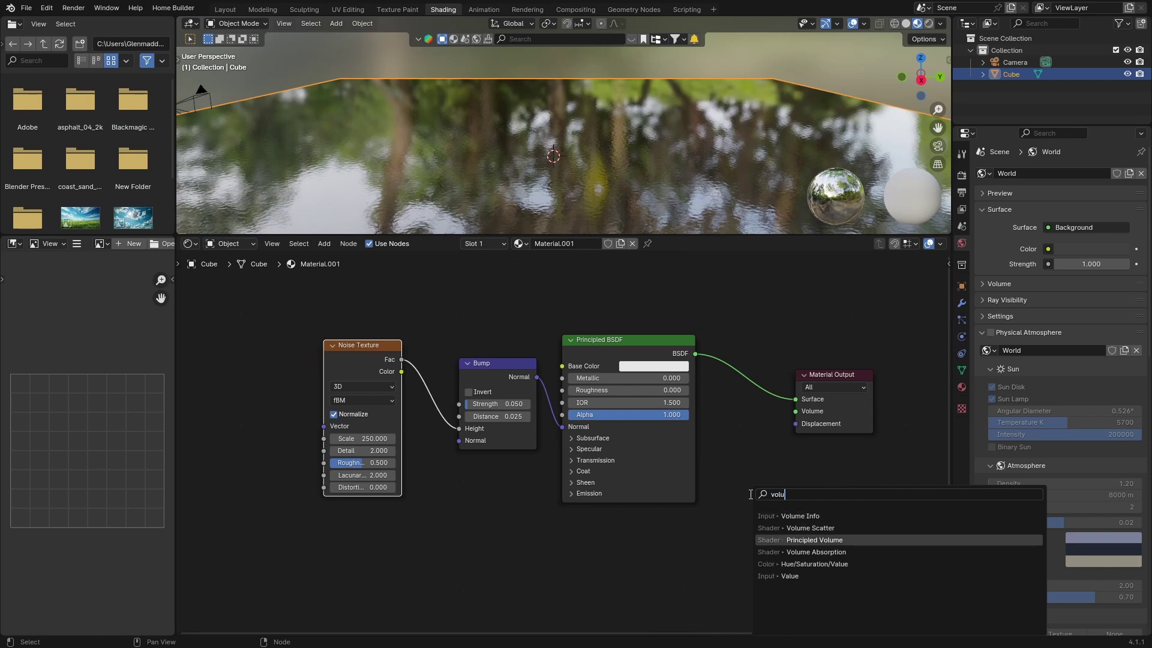
key("Return")
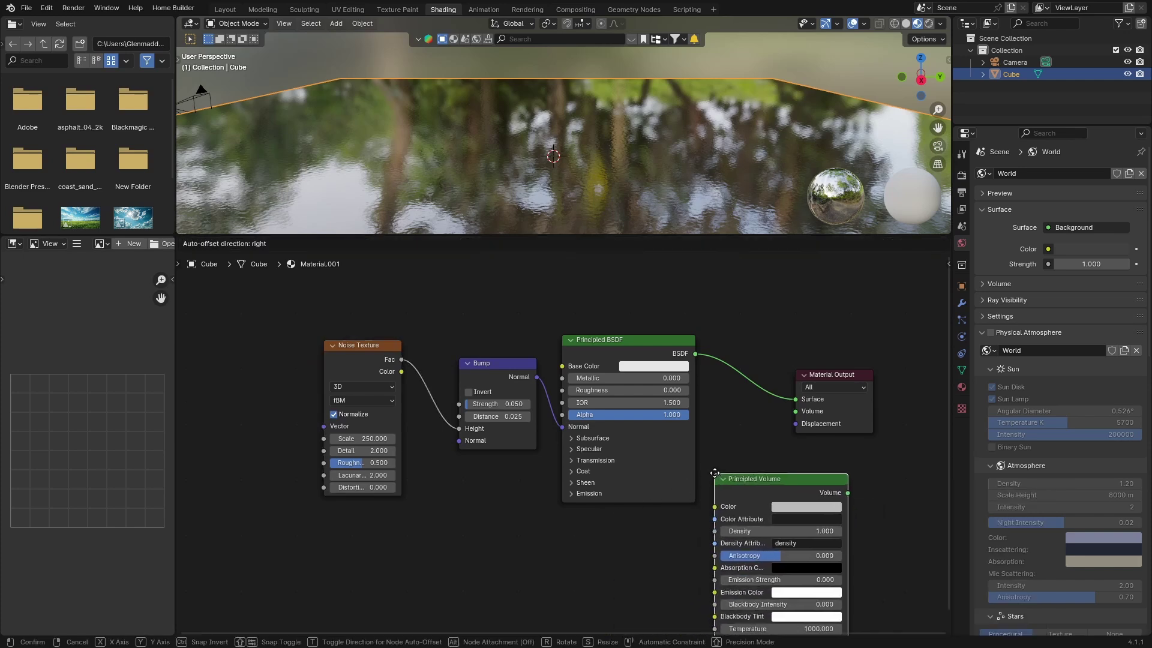
left_click(561, 522)
scroll(485, 488, "down", 2)
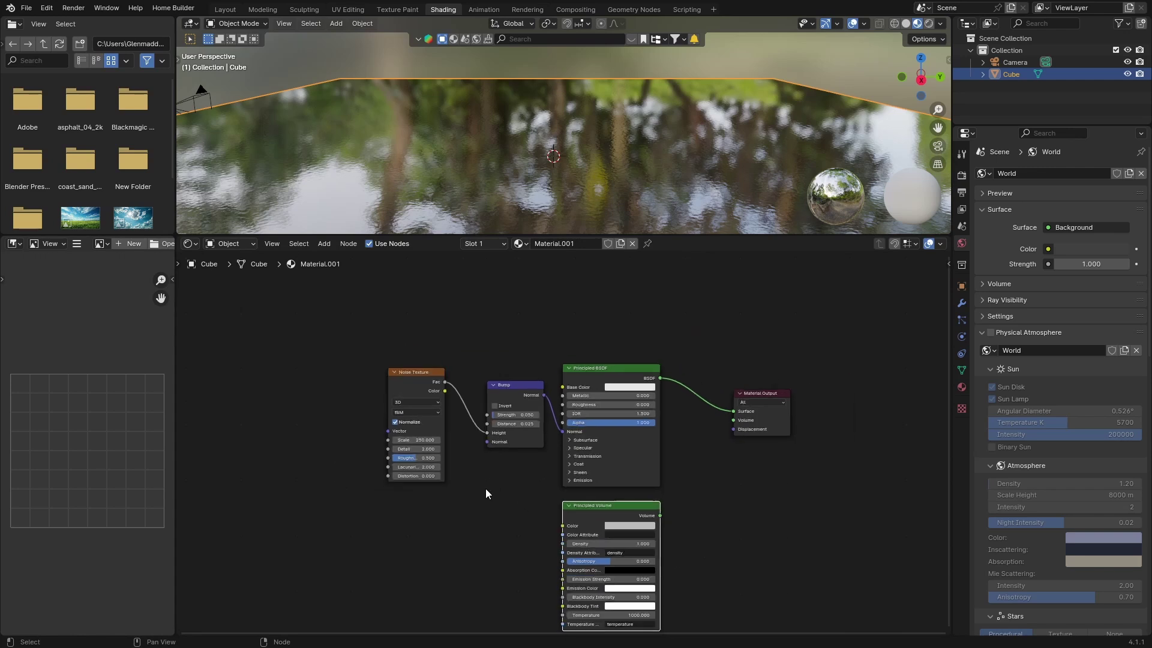
middle_click_drag(485, 457, 489, 419)
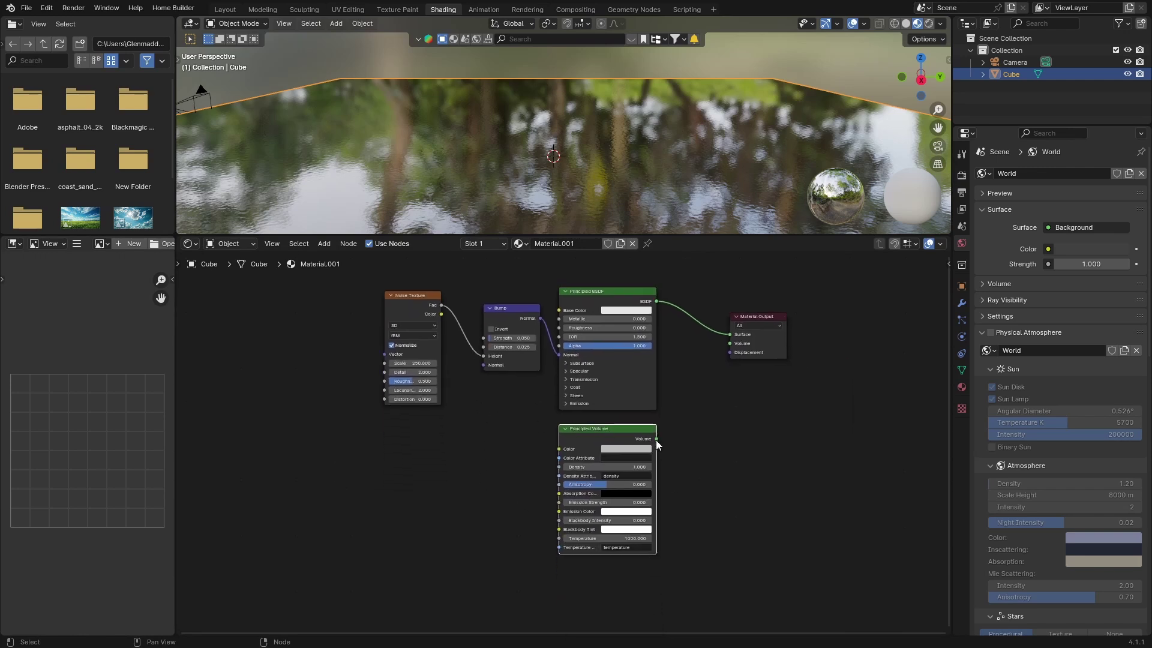
left_click_drag(656, 439, 729, 344)
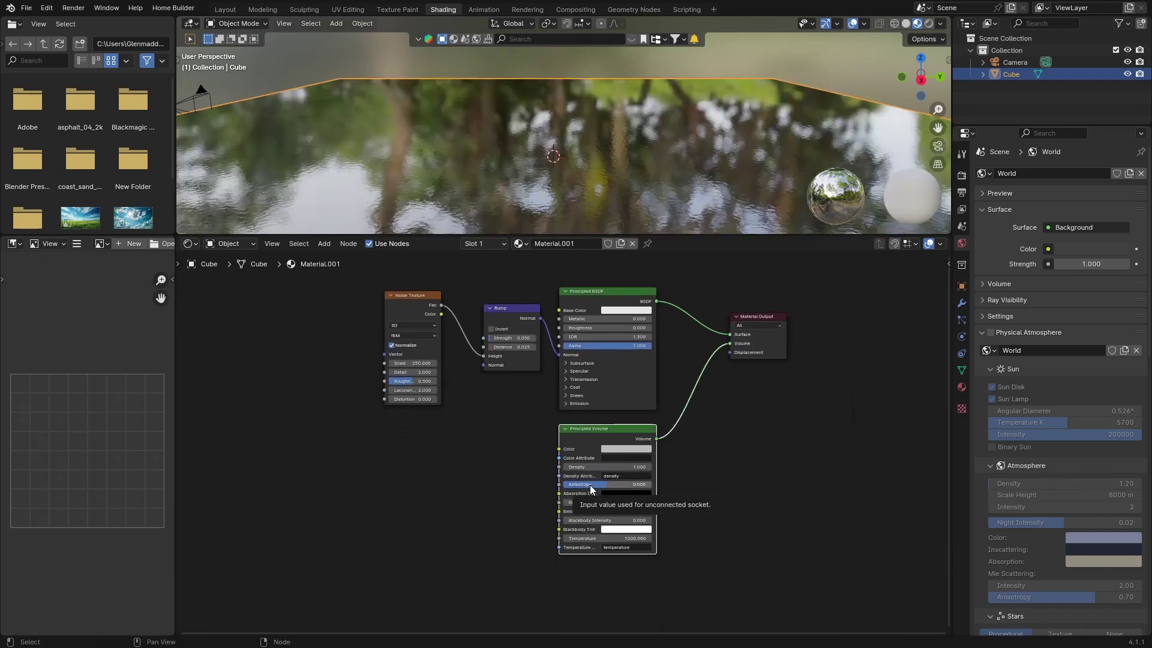
- Raise the Principled Volume's anisotropy to about 0.136 and inspect the slab from a lower angle
left_click_drag(605, 485, 613, 485)
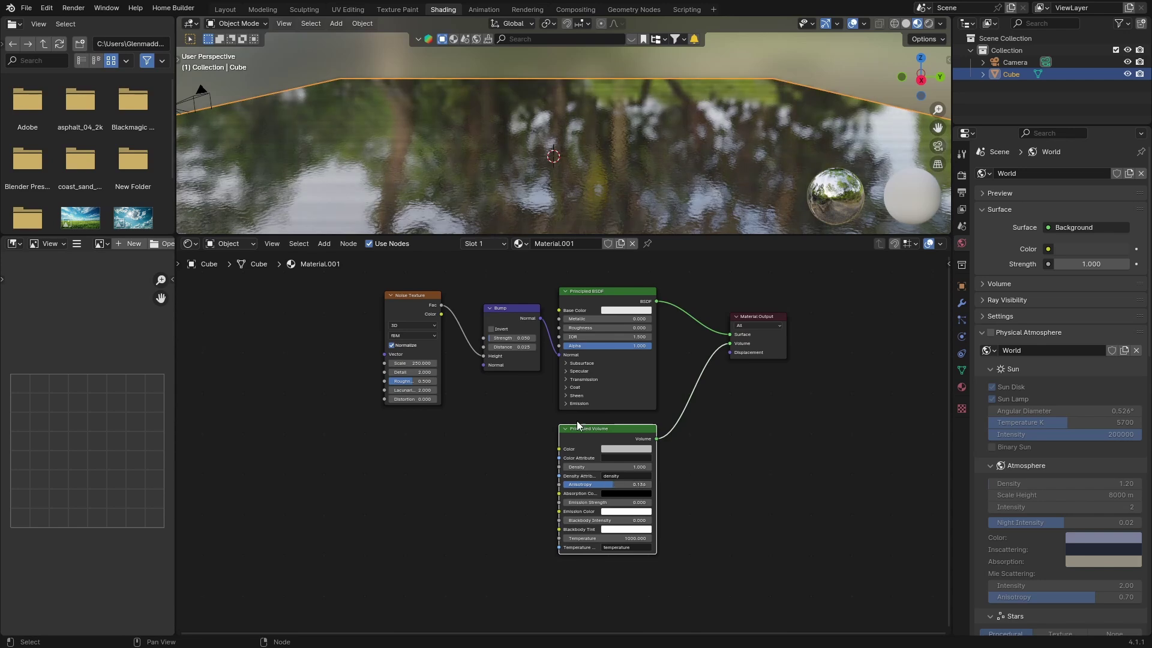
scroll(520, 499, "up", 2)
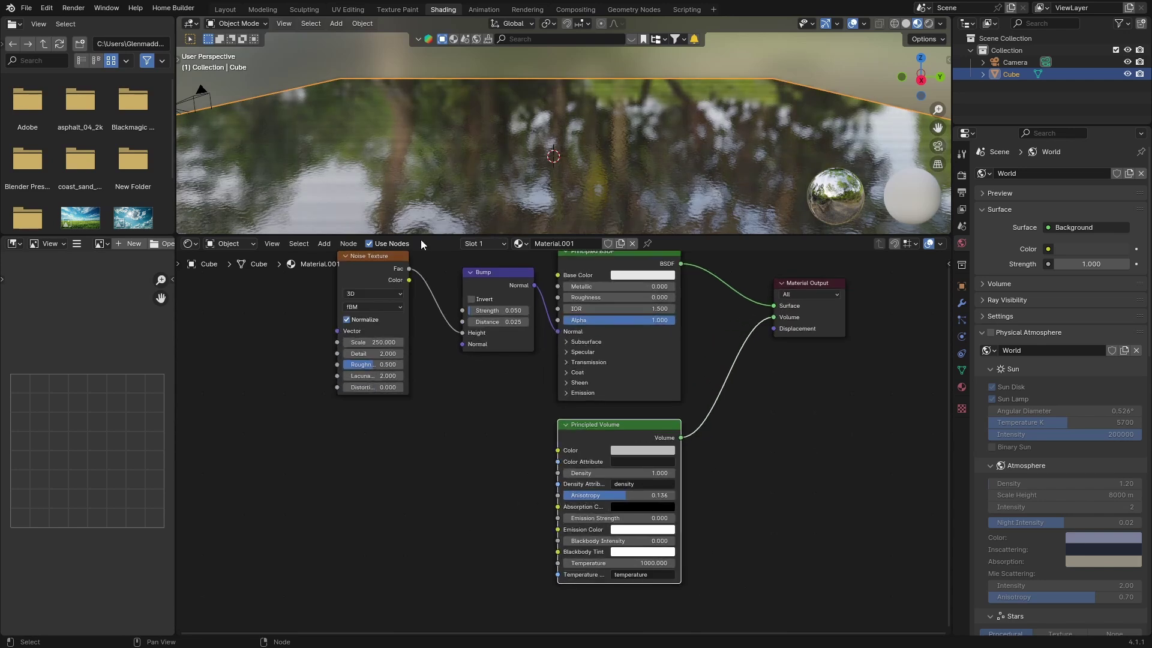
middle_click_drag(379, 201, 416, 204)
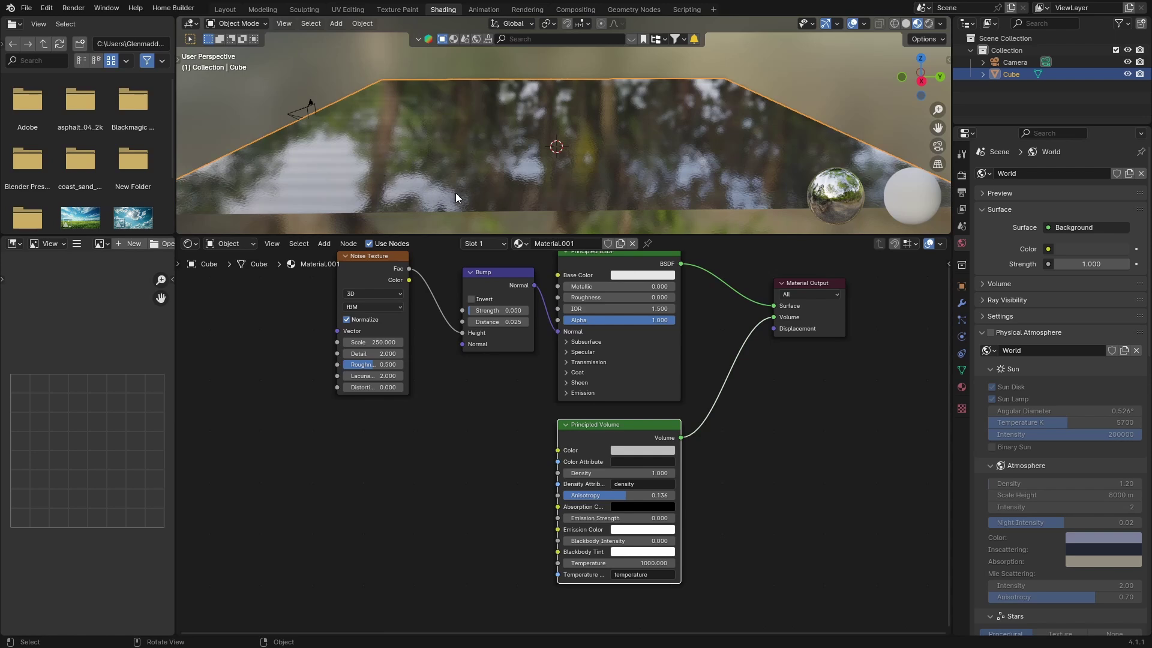
middle_click_drag(515, 193, 461, 186)
middle_click_drag(516, 190, 516, 190)
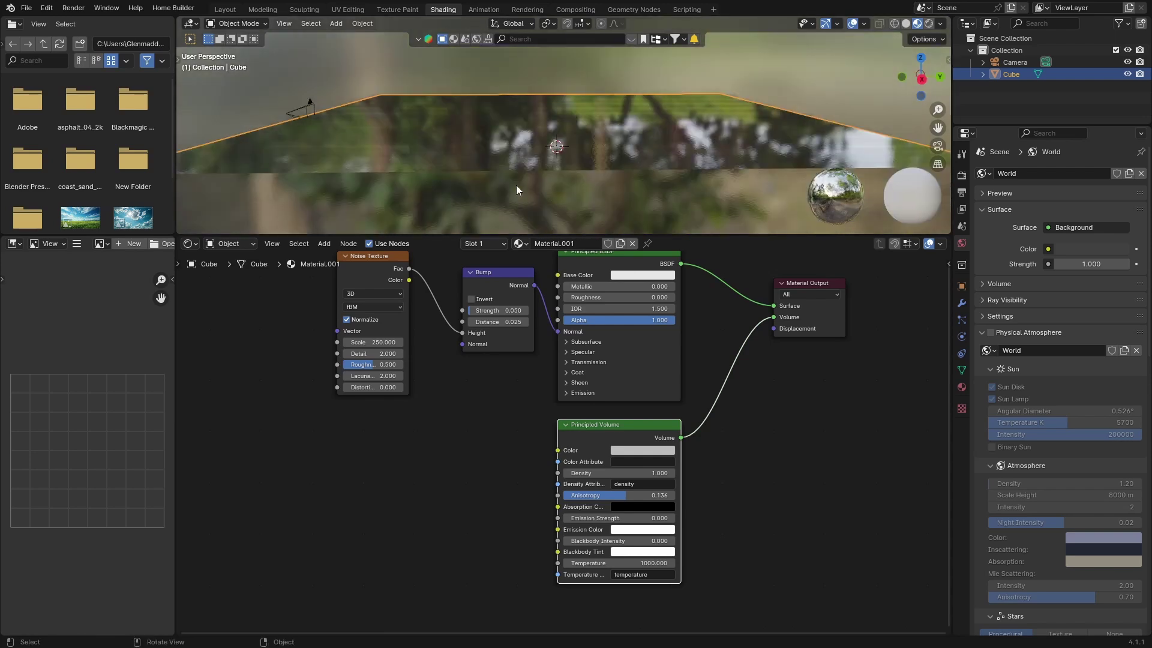
- Move the Material Output farther from the shaders and disconnect the Principled BSDF from its Surface input
scroll(490, 465, "down", 1)
middle_click_drag(485, 459, 478, 481)
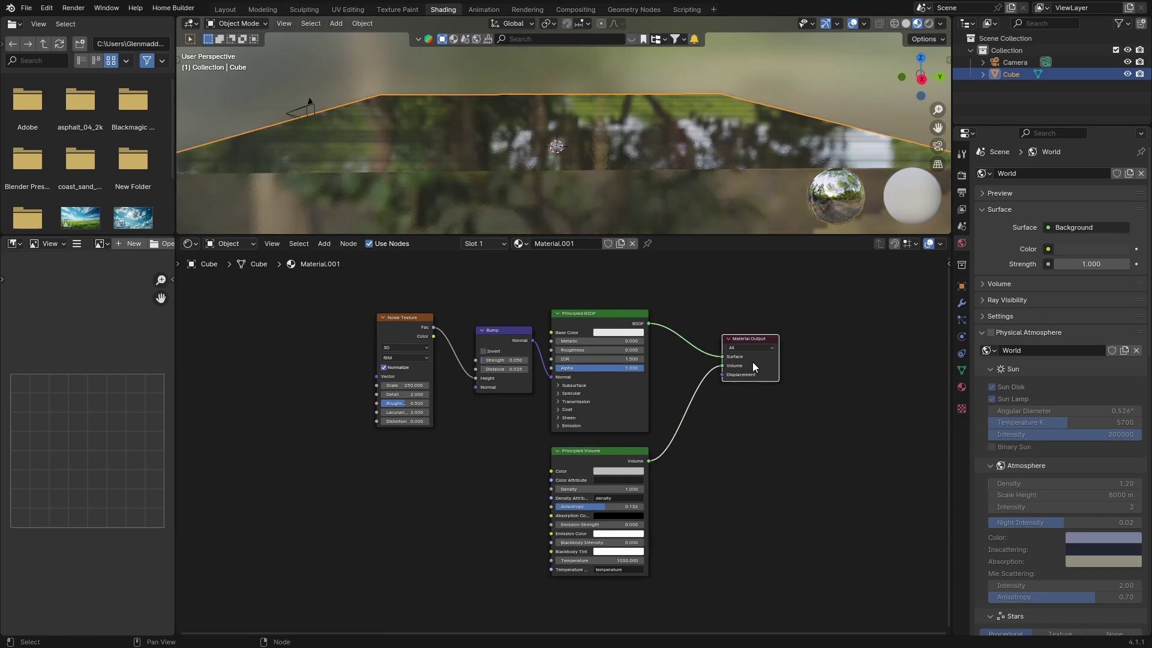
left_click_drag(752, 361, 688, 341)
- Add a Mix Shader node before the Material Output and connect its Shader output to the Surface input
key("shift+a")
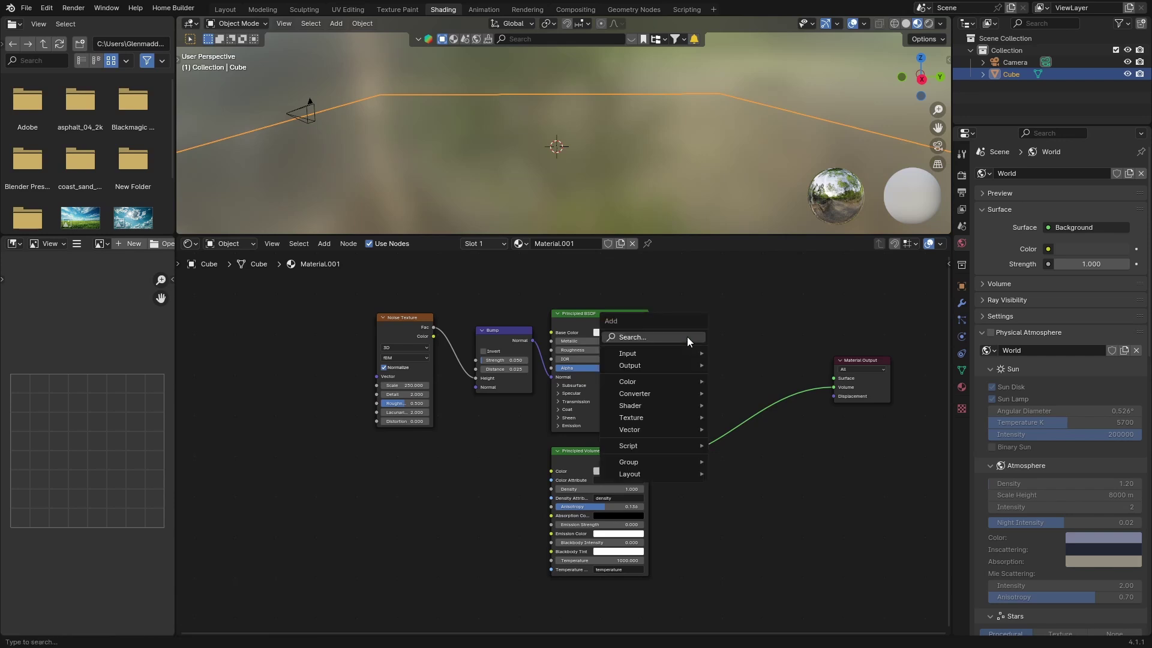
left_click(688, 337)
type("mix")
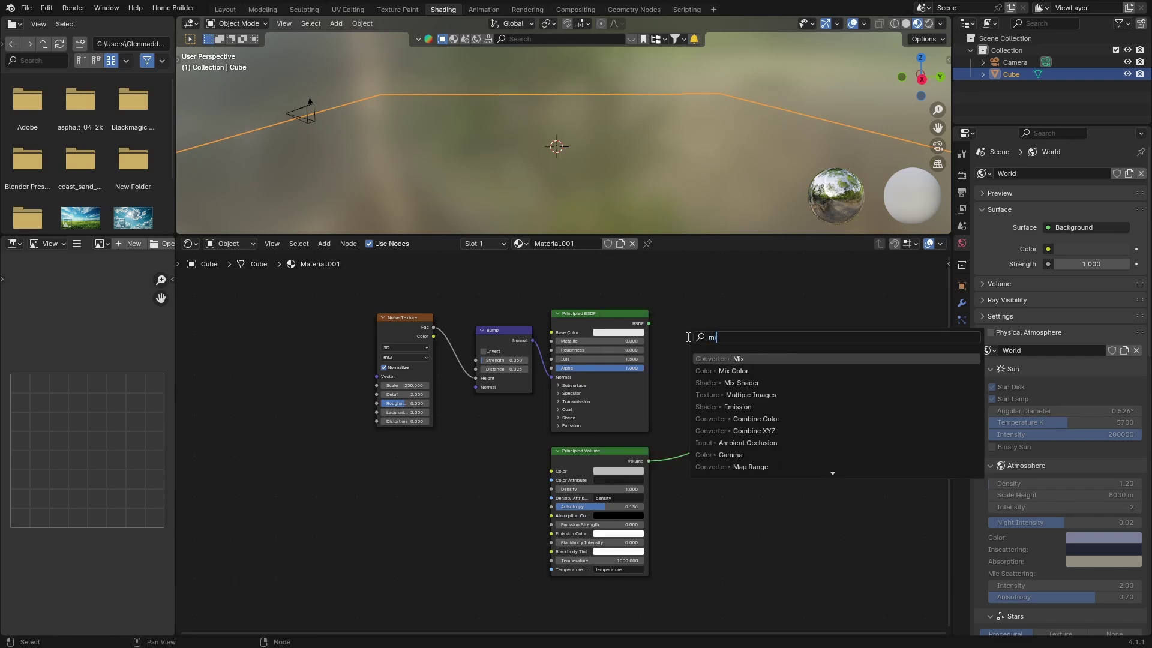
key("Down")
key("Down")
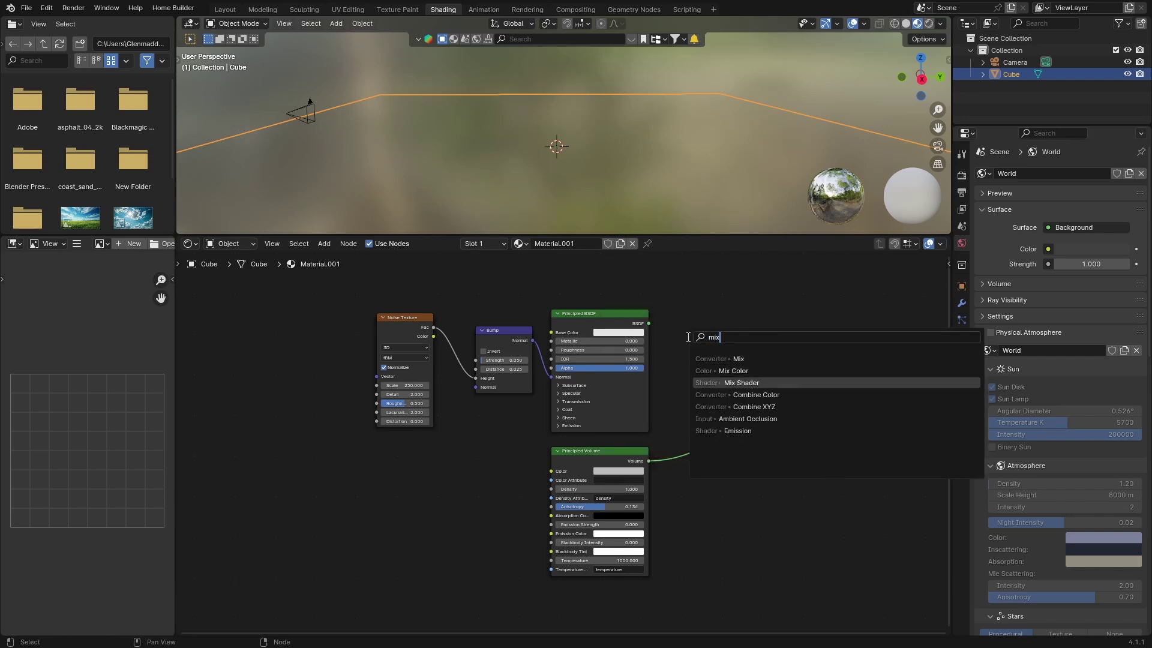
key("Return")
left_click(736, 332)
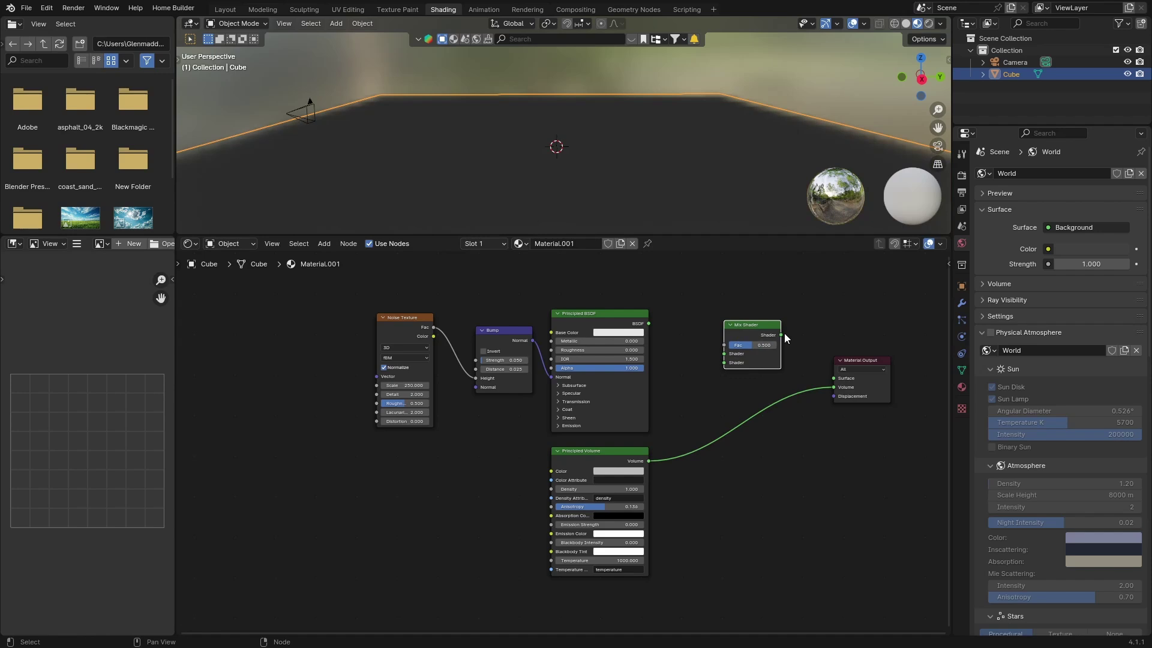
left_click_drag(781, 334, 833, 378)
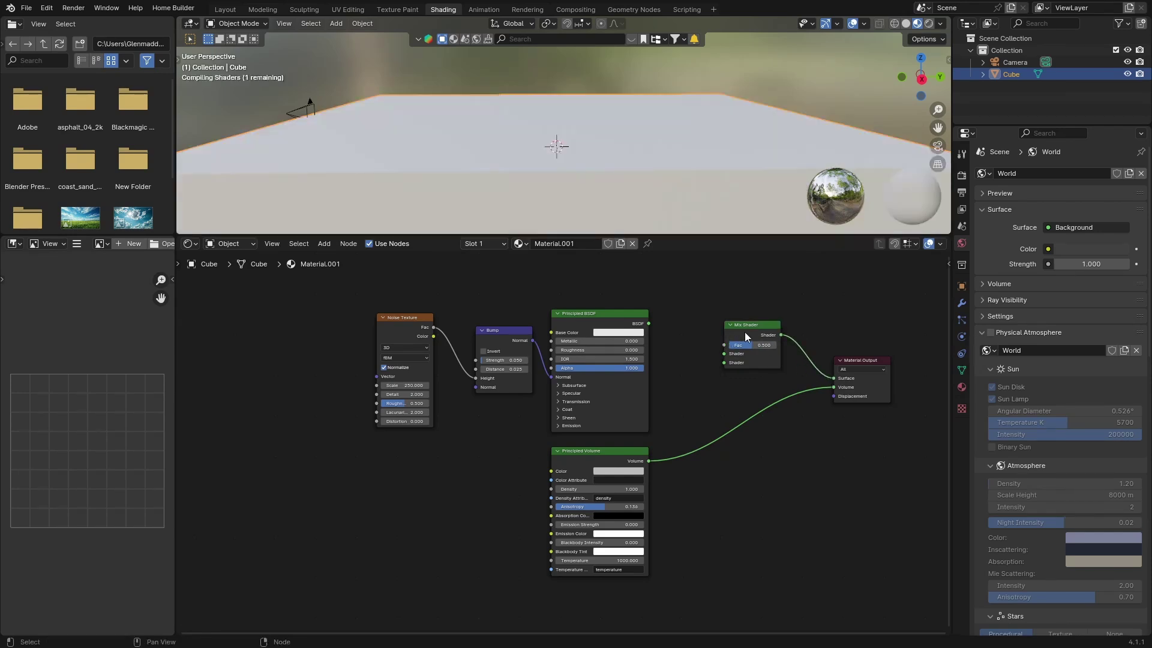
- Spread the Noise Texture, Bump and Principled BSDF nodes away from the Mix Shader to make room between them
left_click_drag(744, 332, 750, 334)
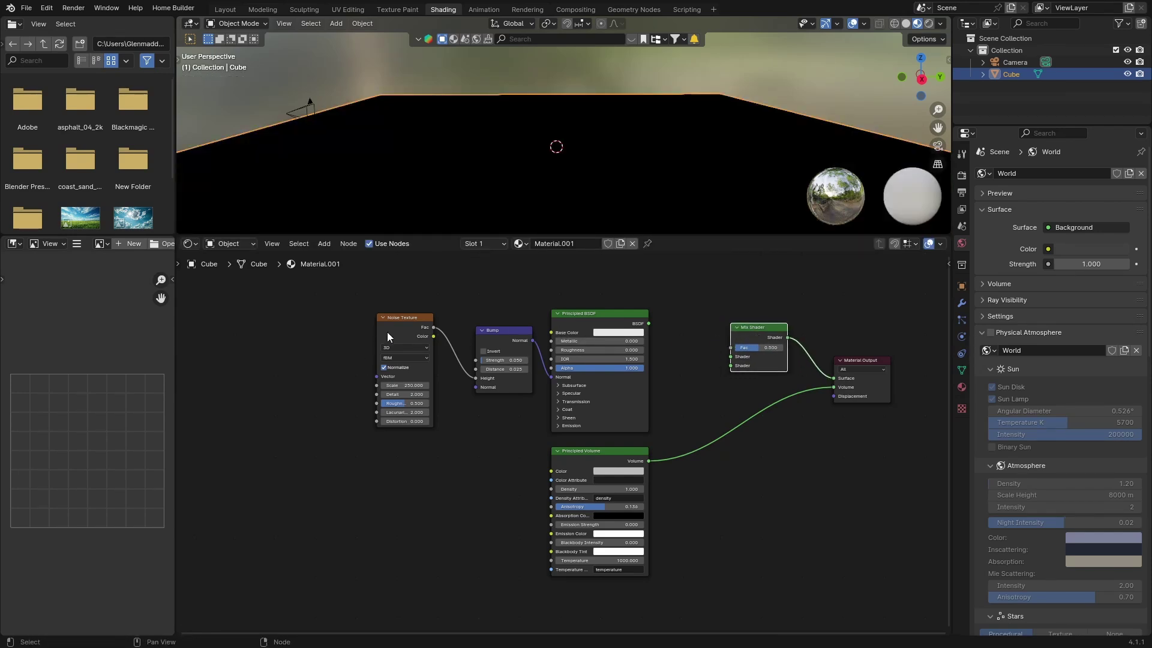
left_click_drag(387, 333, 266, 323)
left_click_drag(473, 337, 333, 331)
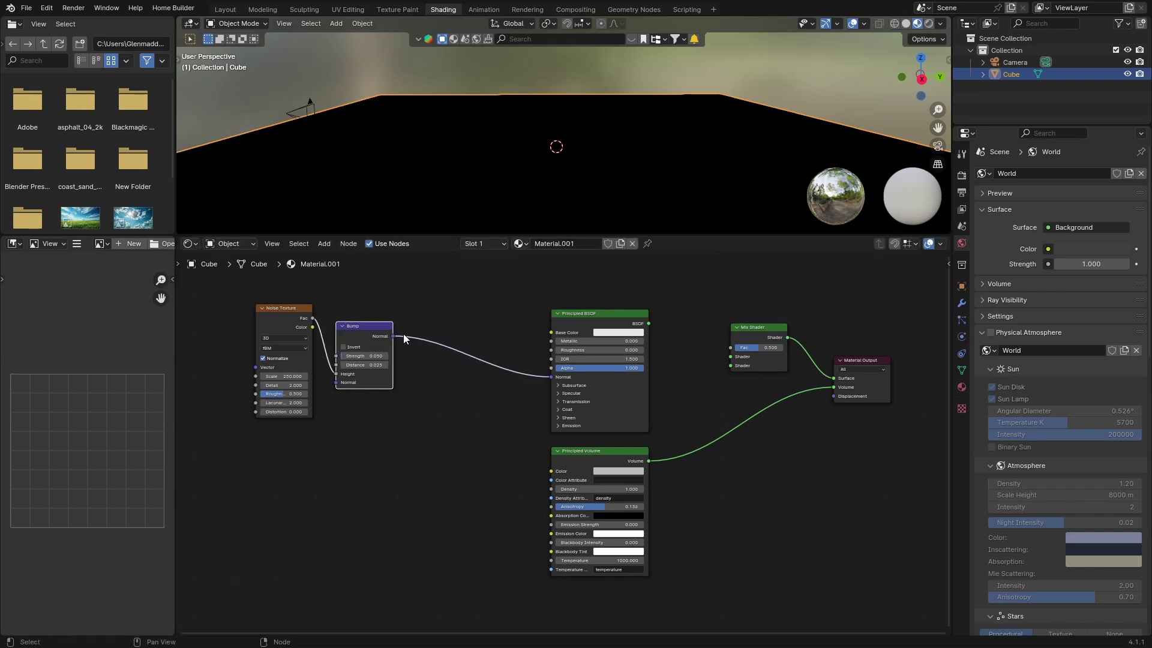
left_click_drag(564, 327, 423, 324)
- Add a Transparent BSDF node above the Principled Volume and connect it to the Mix Shader's first Shader input
key("shift+a")
type("t")
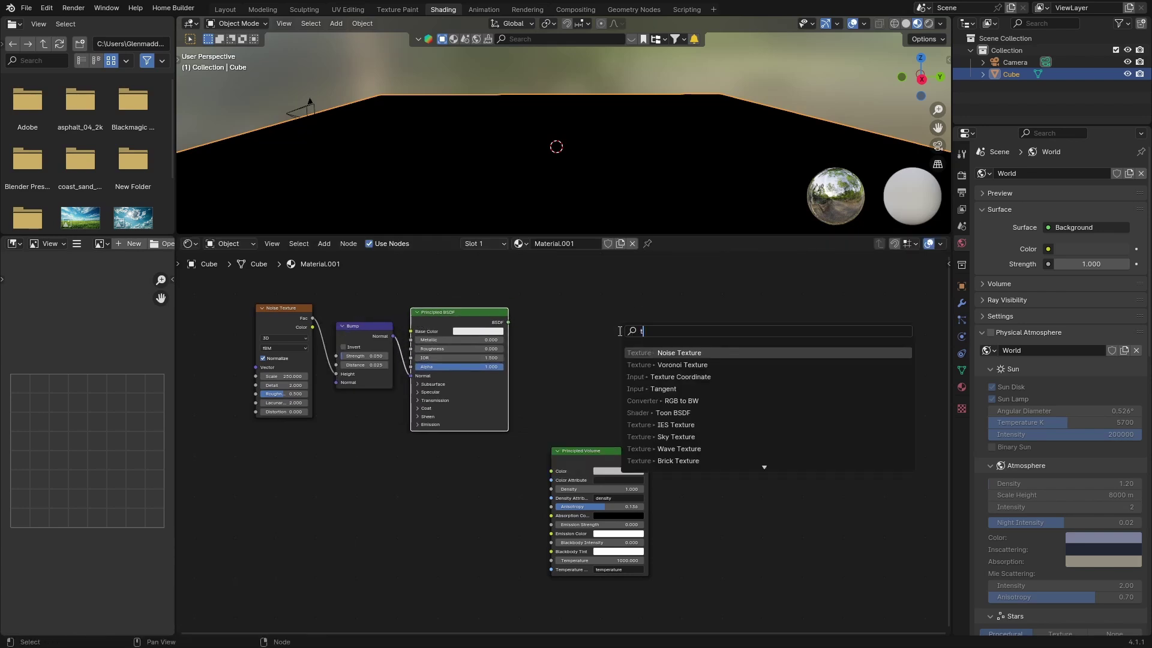
type("ran")
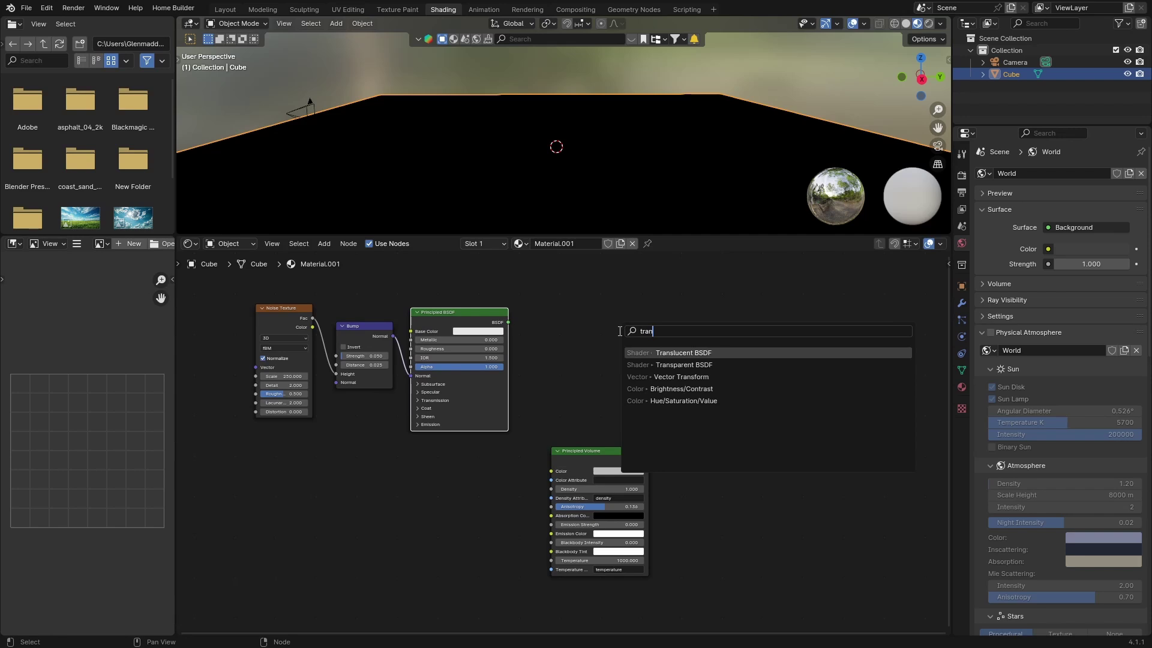
key("Down")
key("Return")
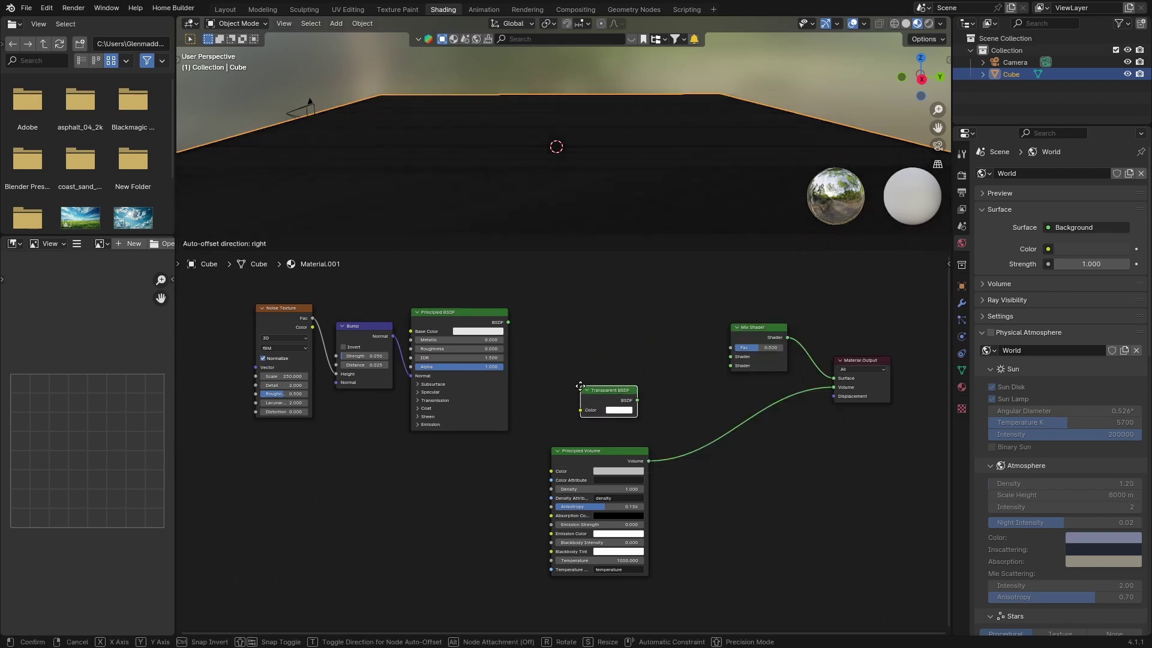
left_click(581, 387)
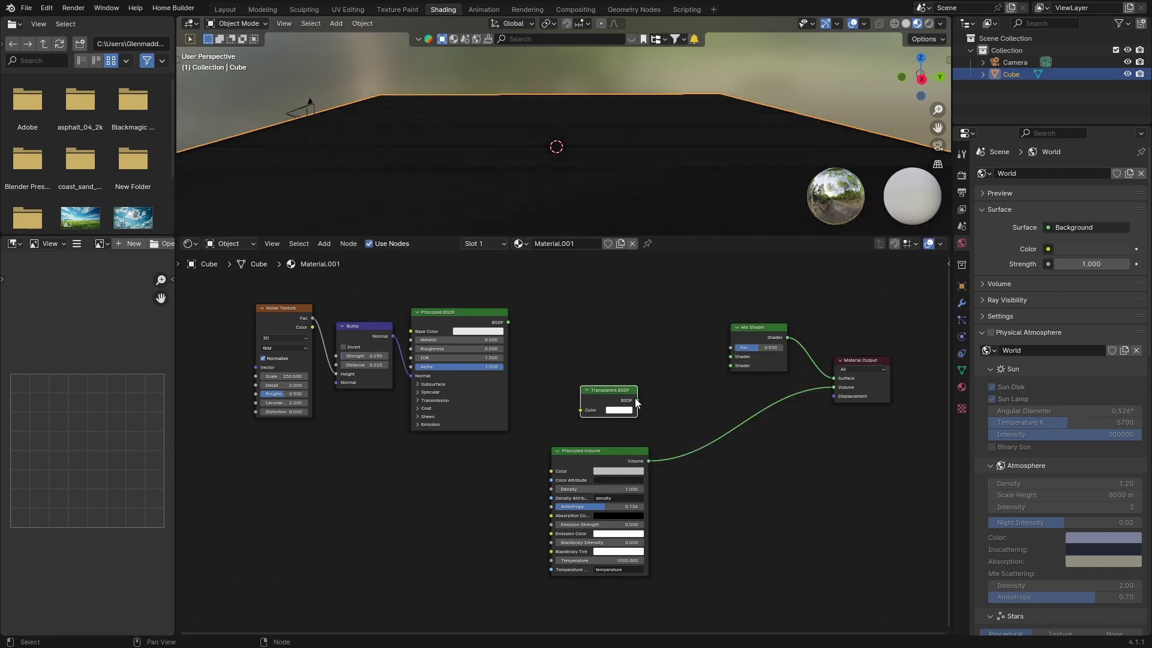
left_click_drag(637, 400, 723, 356)
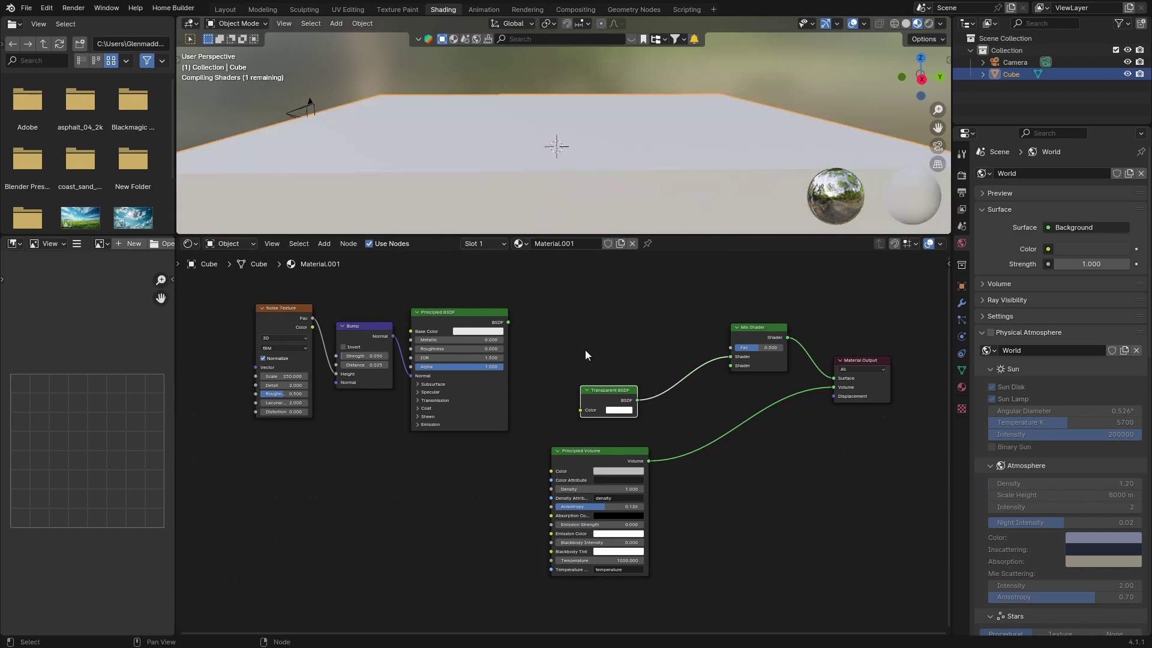
- Connect the Principled BSDF's BSDF output to the Mix Shader's second Shader input
left_click_drag(508, 322, 723, 367)
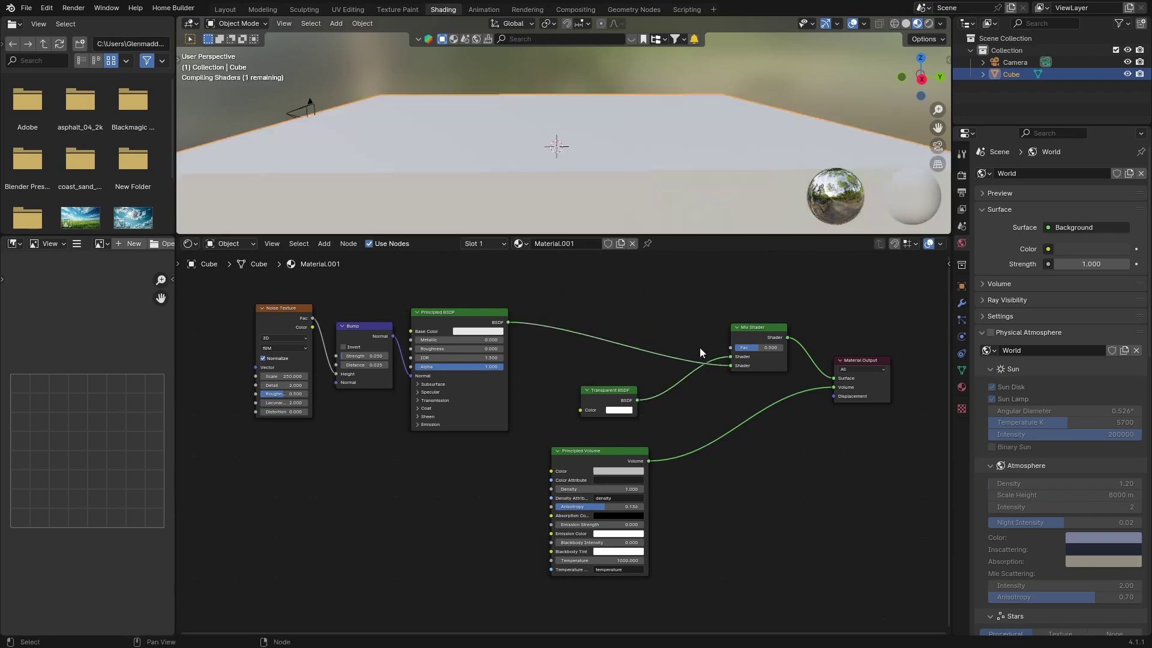
- Add a Light Path node above the Transparent BSDF and connect its Is Camera Ray output to the Mix Shader's Fac input
scroll(711, 492, "down", 1)
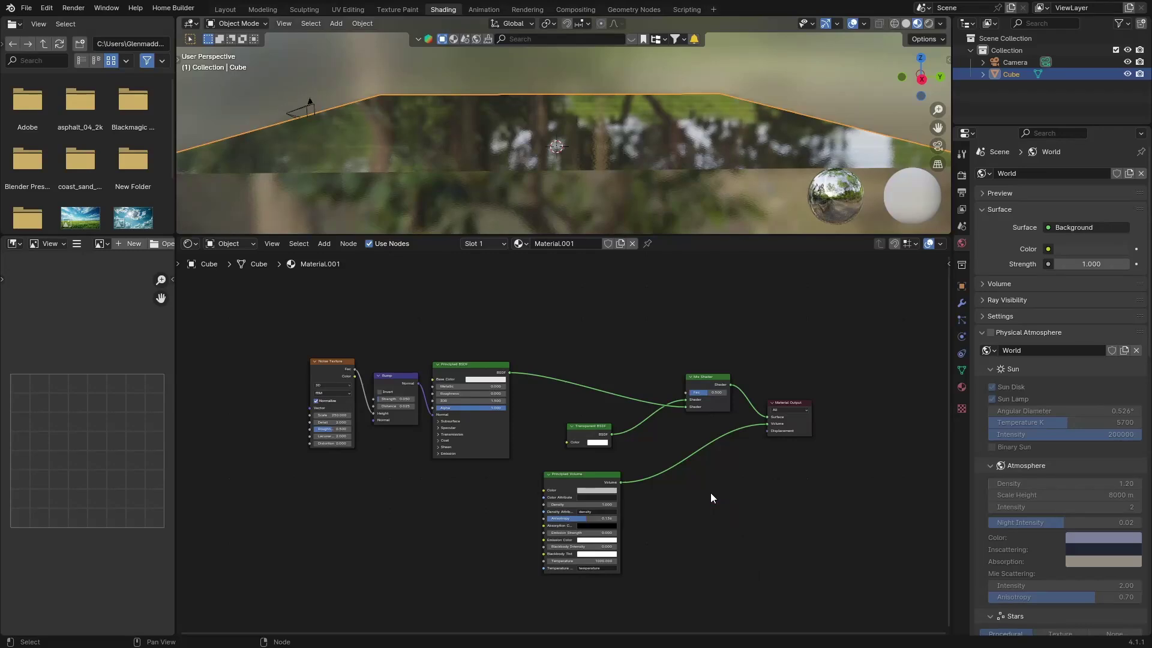
key("shift+a")
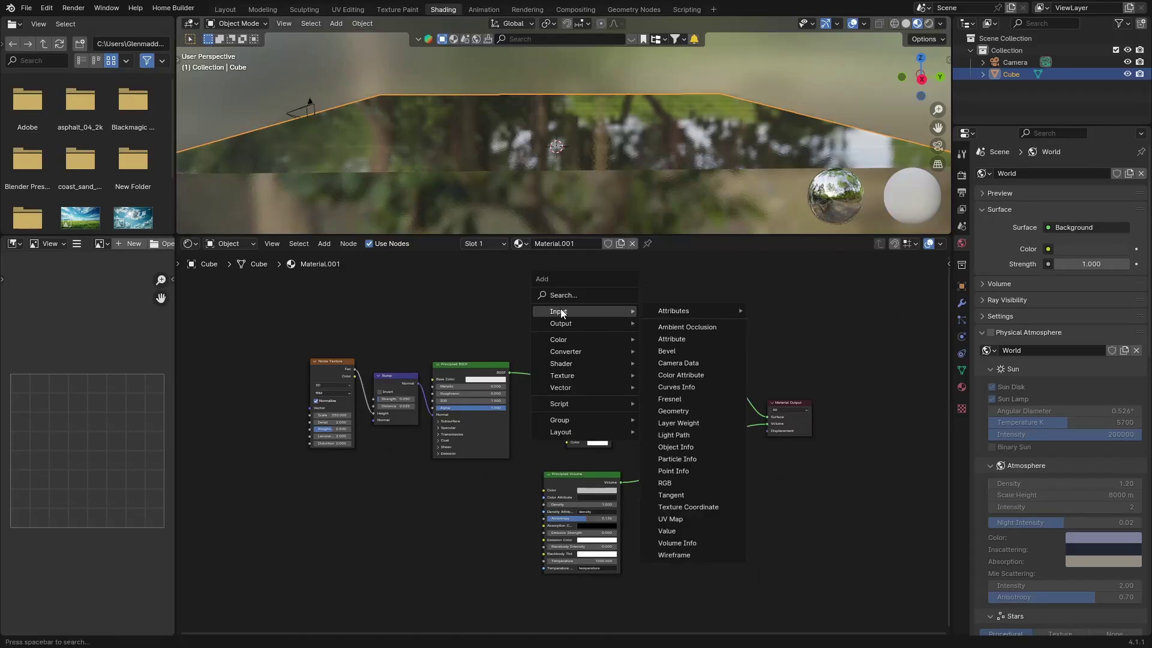
left_click(567, 294)
type("lif")
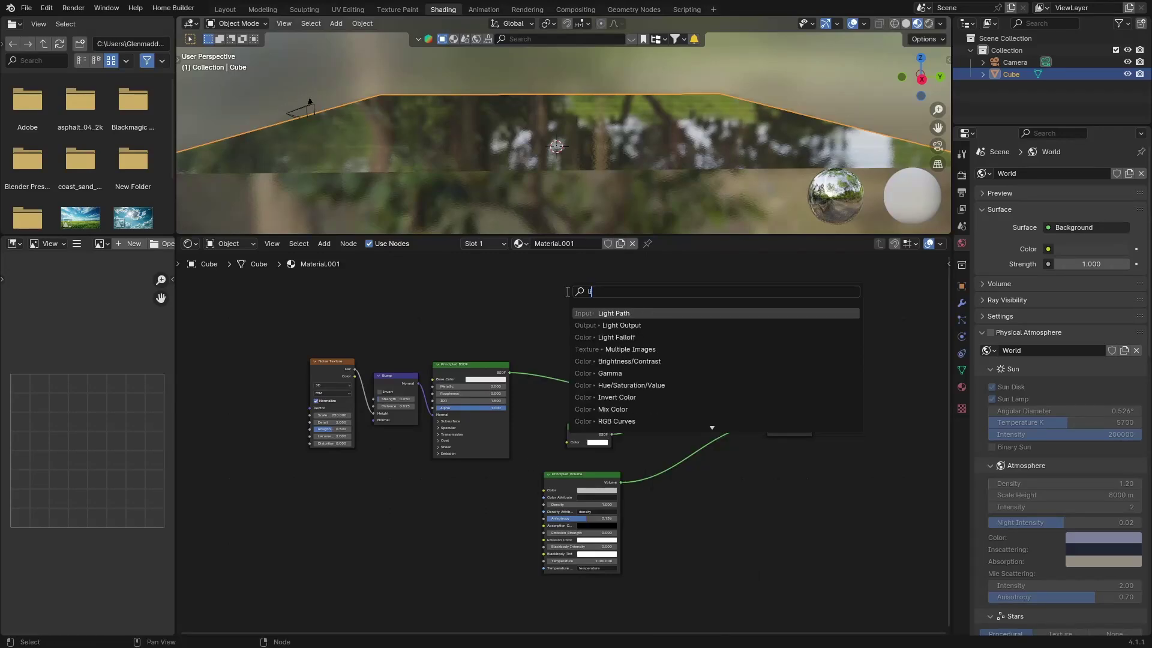
key("BackSpace")
key("BackSpace")
key("Return")
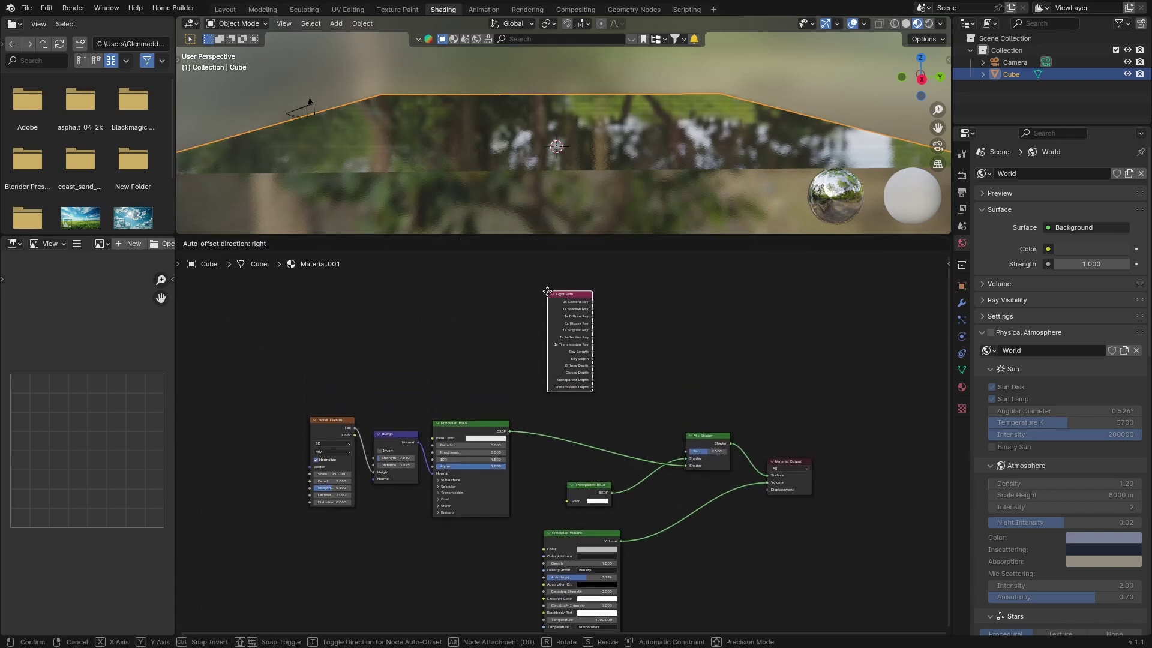
left_click(548, 301)
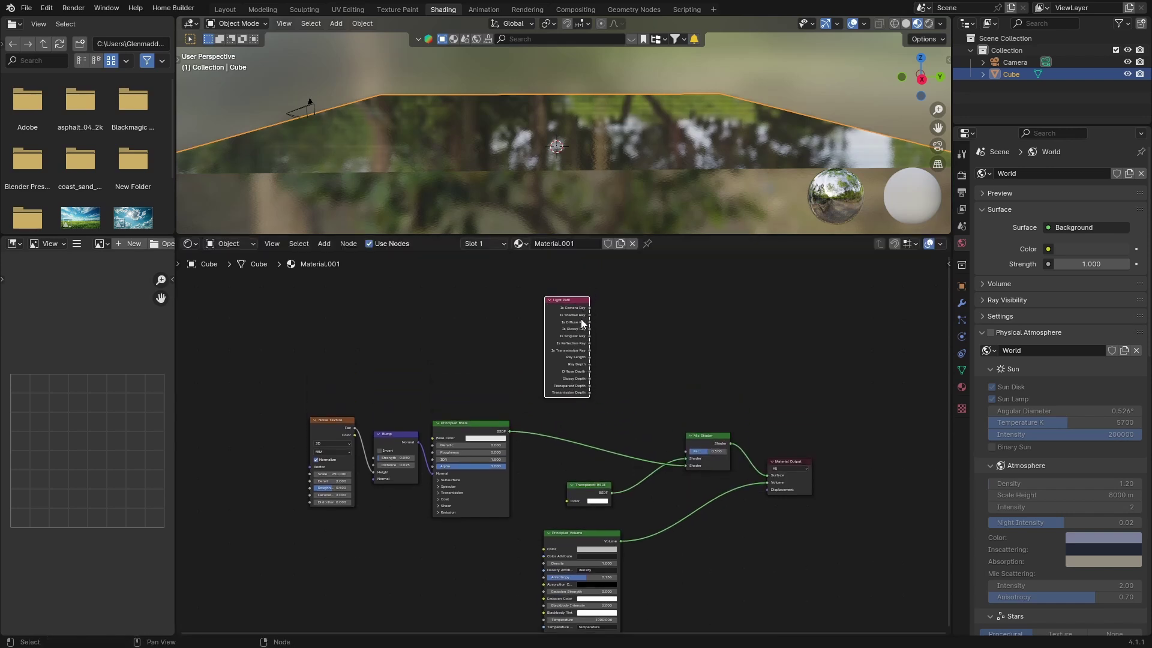
scroll(482, 325, "up", 1)
left_click_drag(594, 285, 707, 453)
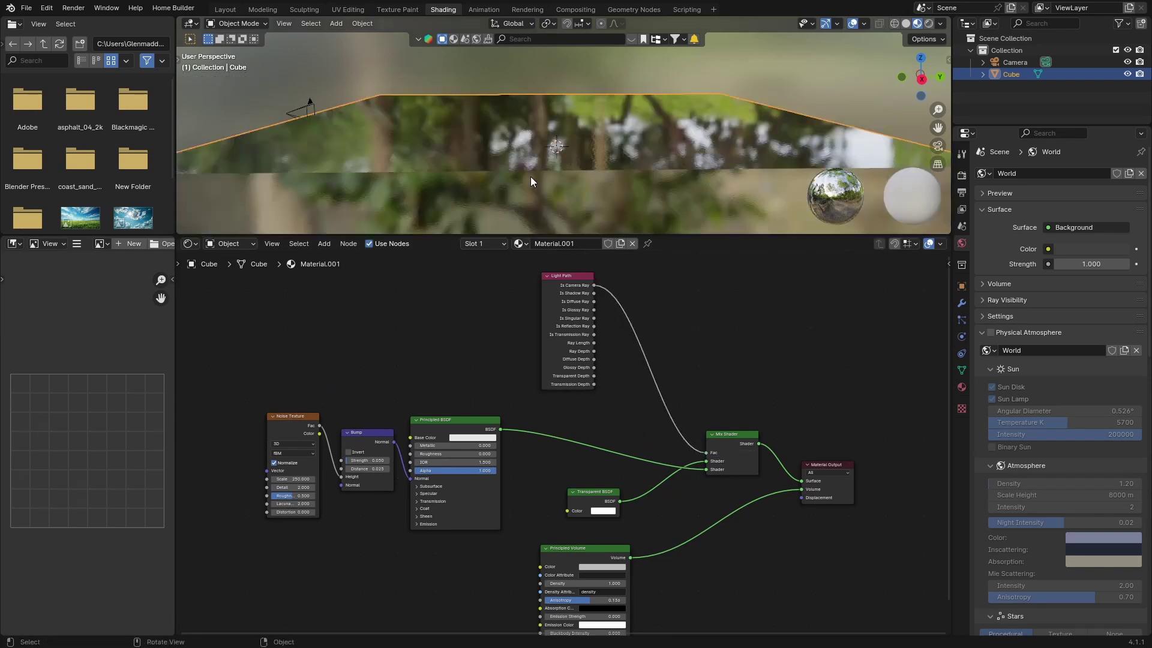
middle_click_drag(531, 176, 425, 168)
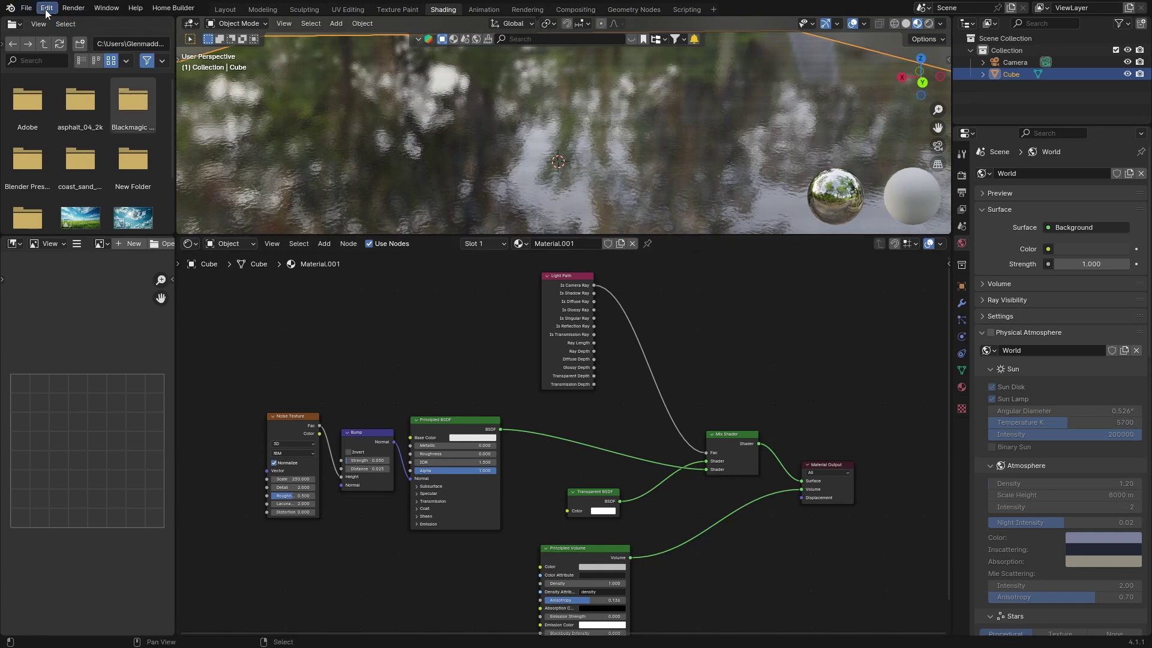
- Switch to the Layout workspace, hide the slab, and add a plane scaled up into a large ground surface
left_click(225, 9)
middle_click_drag(245, 433, 275, 430)
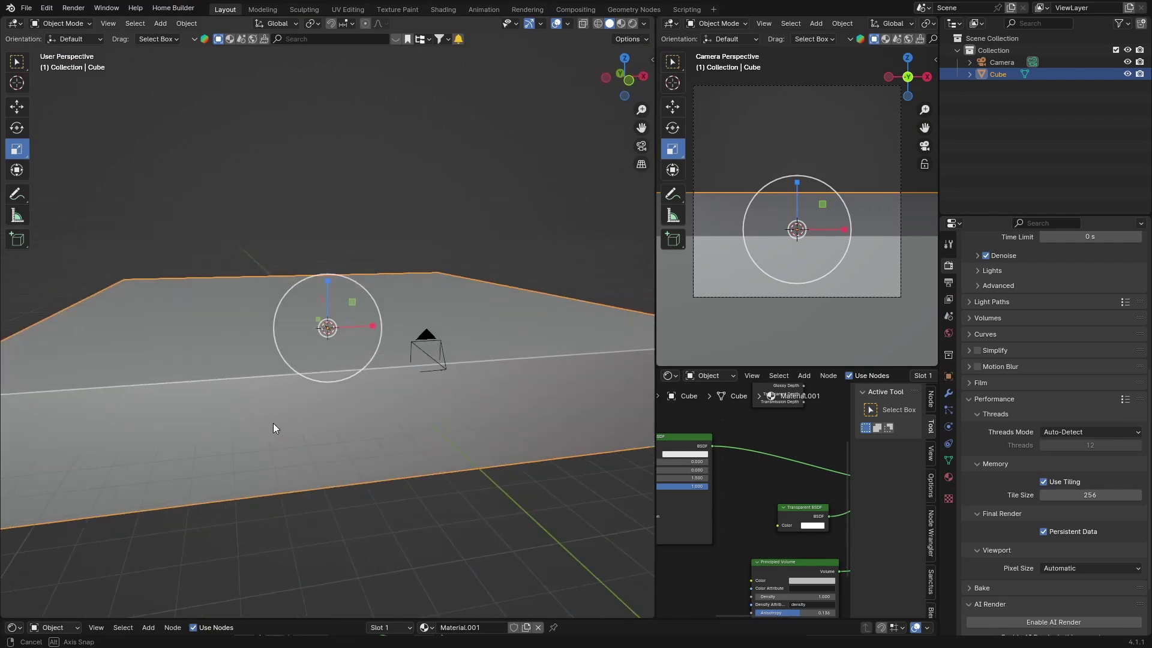
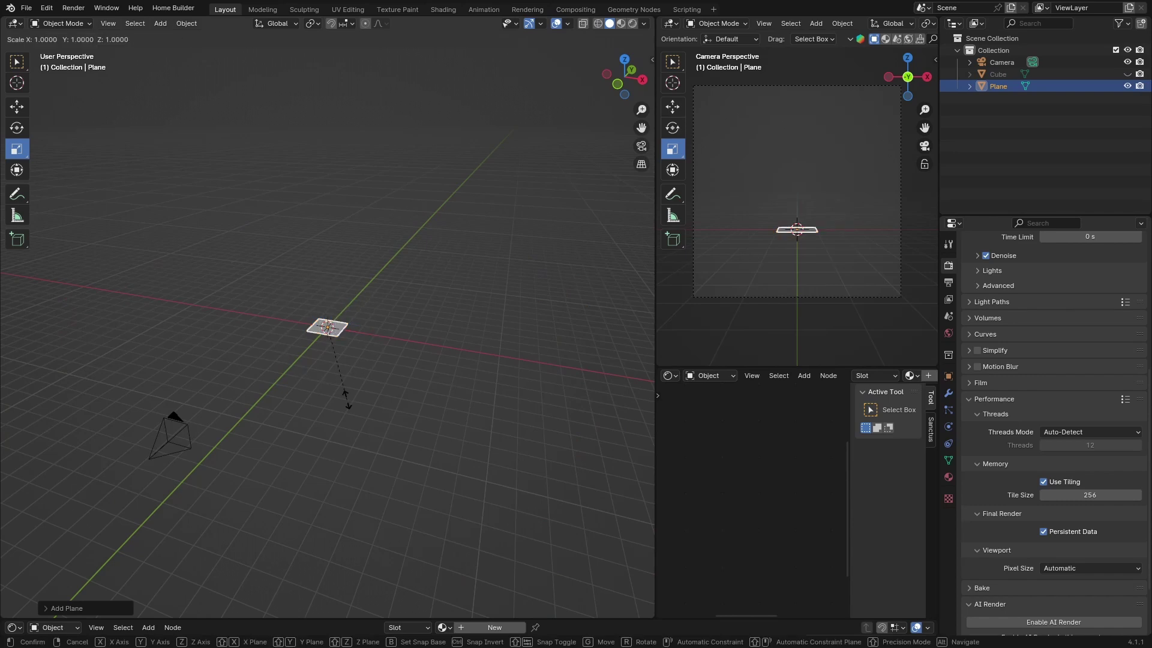
left_click(40, 279)
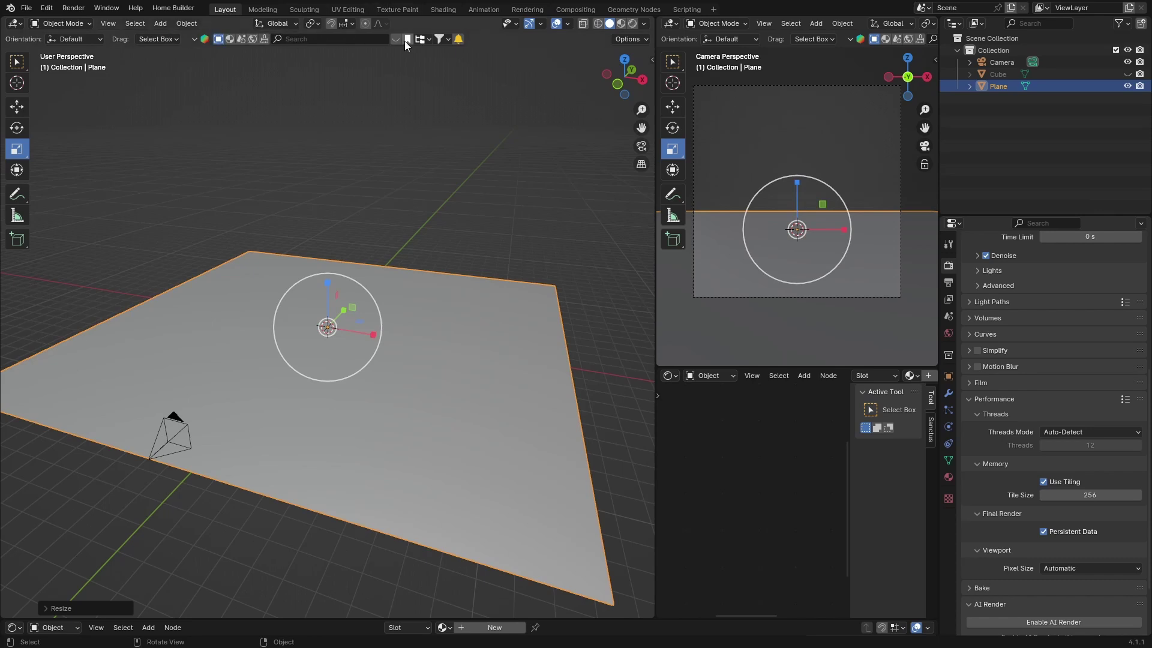
- Subdivide the whole plane in Edit Mode with 100 cuts
key("Tab")
right_click(185, 314)
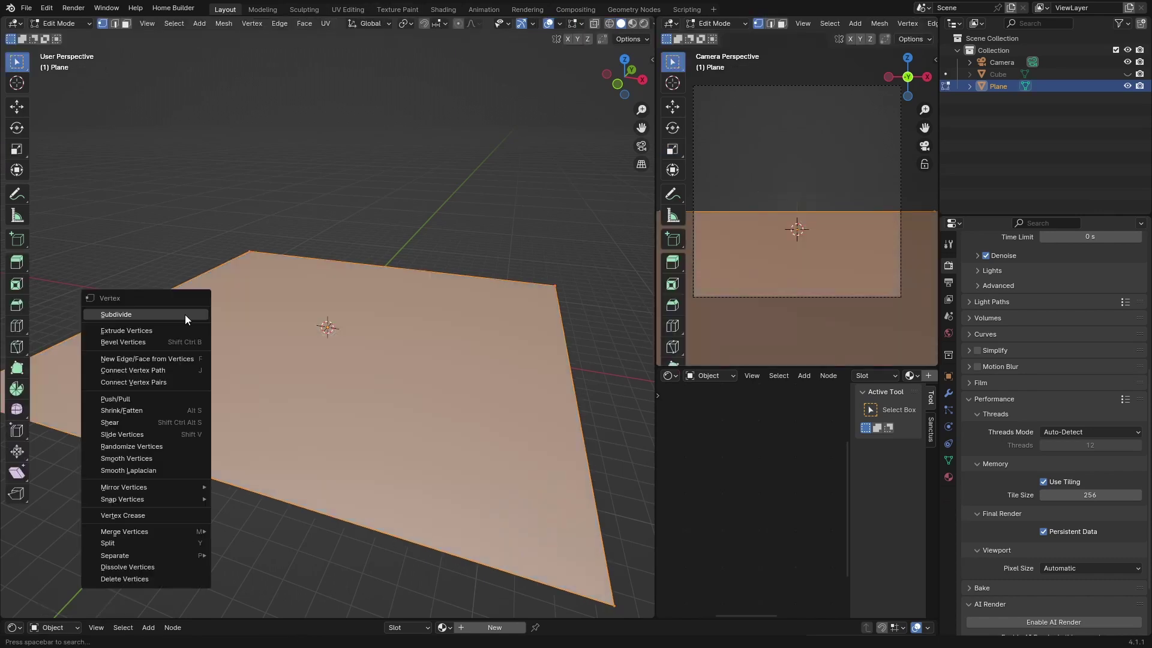
left_click(184, 314)
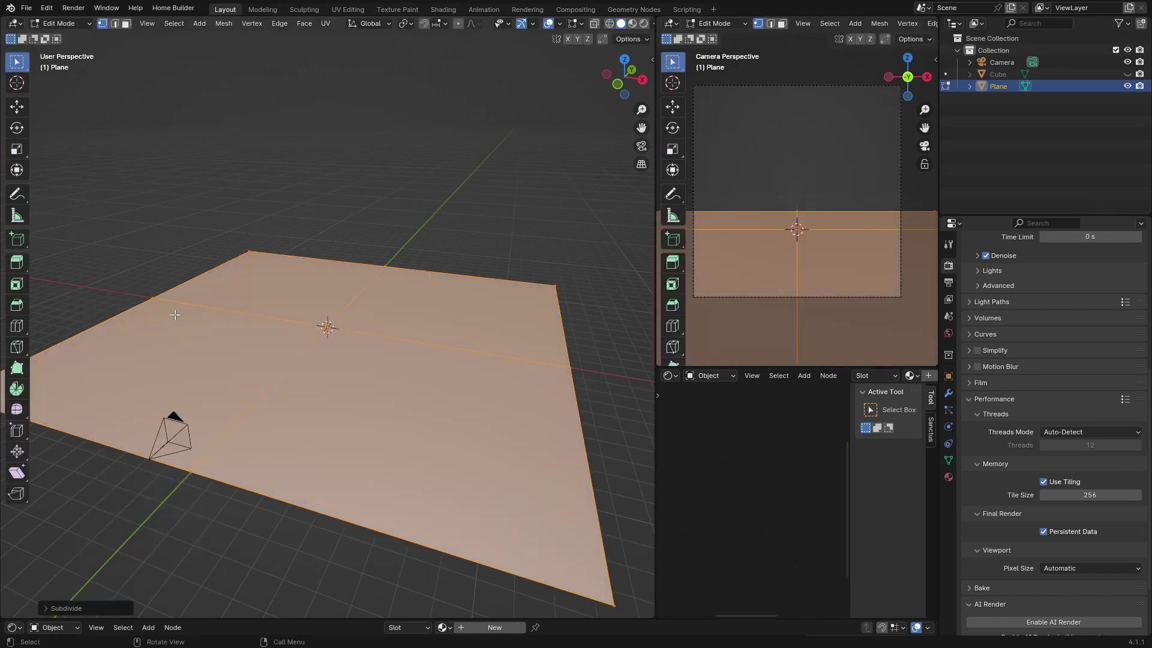
left_click(48, 607)
left_click(175, 525)
type("100")
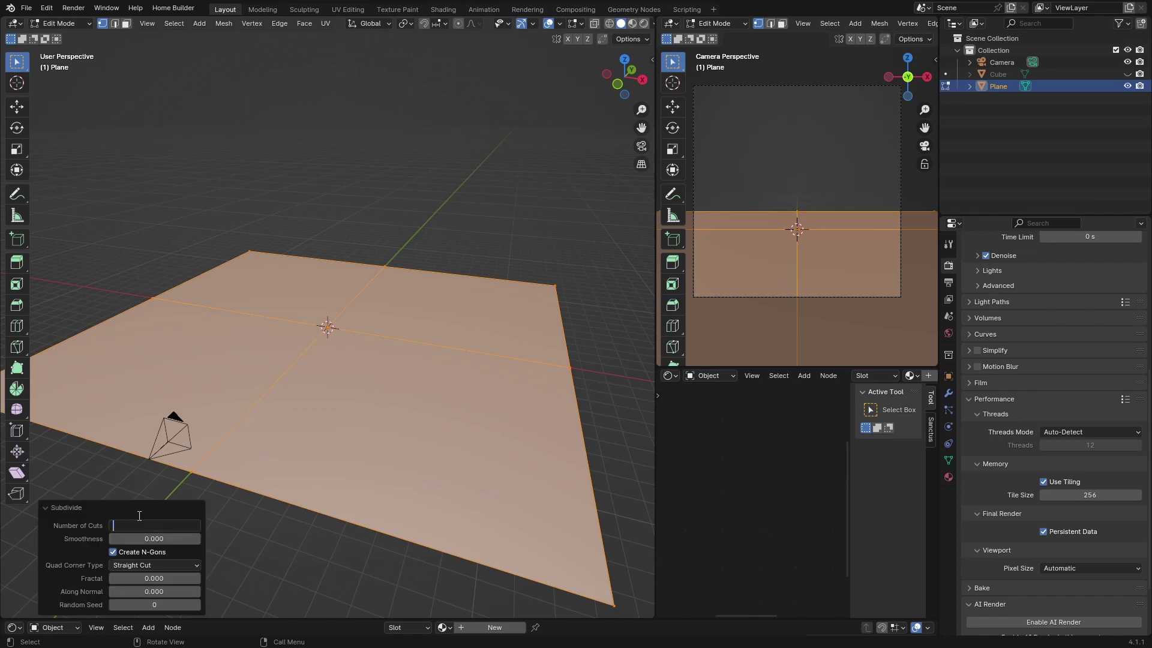
key("Return")
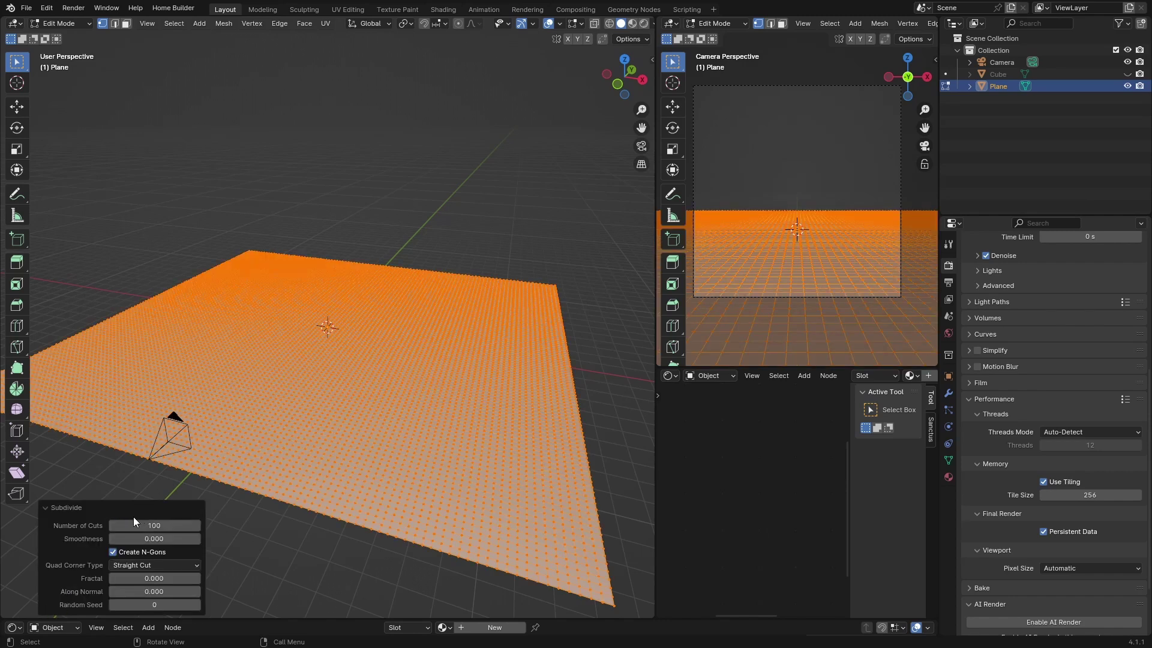
- Raise a hill about 1.1 m high left of the plane's centre using Smooth proportional editing with an influence of about 4.2 m
left_click(473, 22)
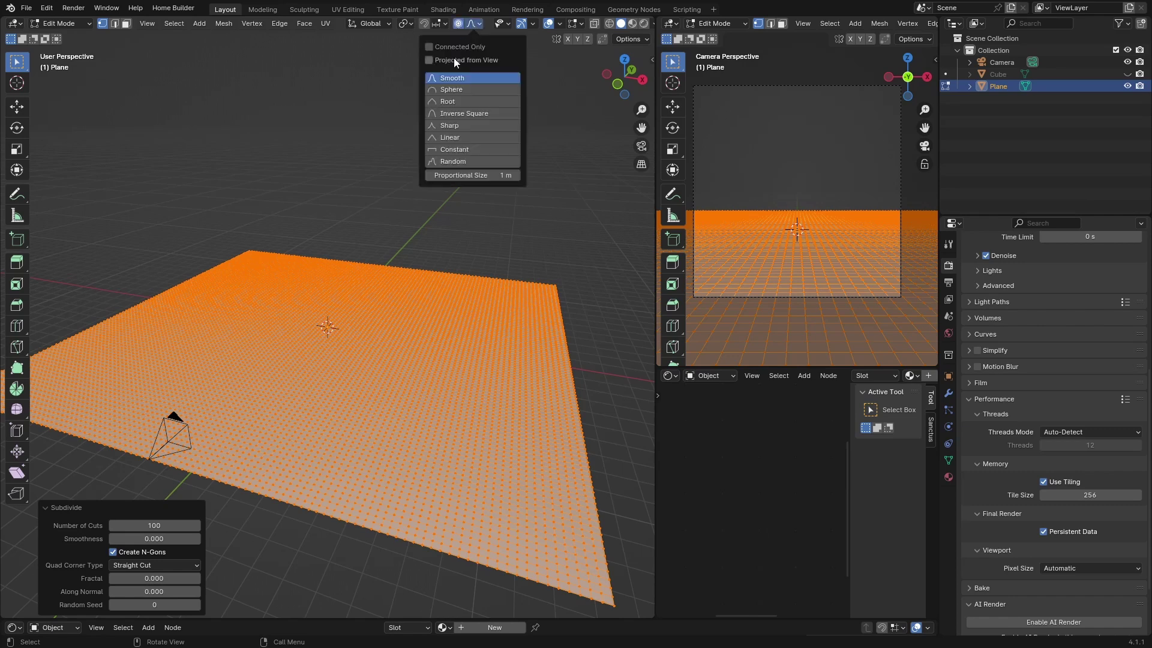
left_click(442, 93)
left_click(260, 328)
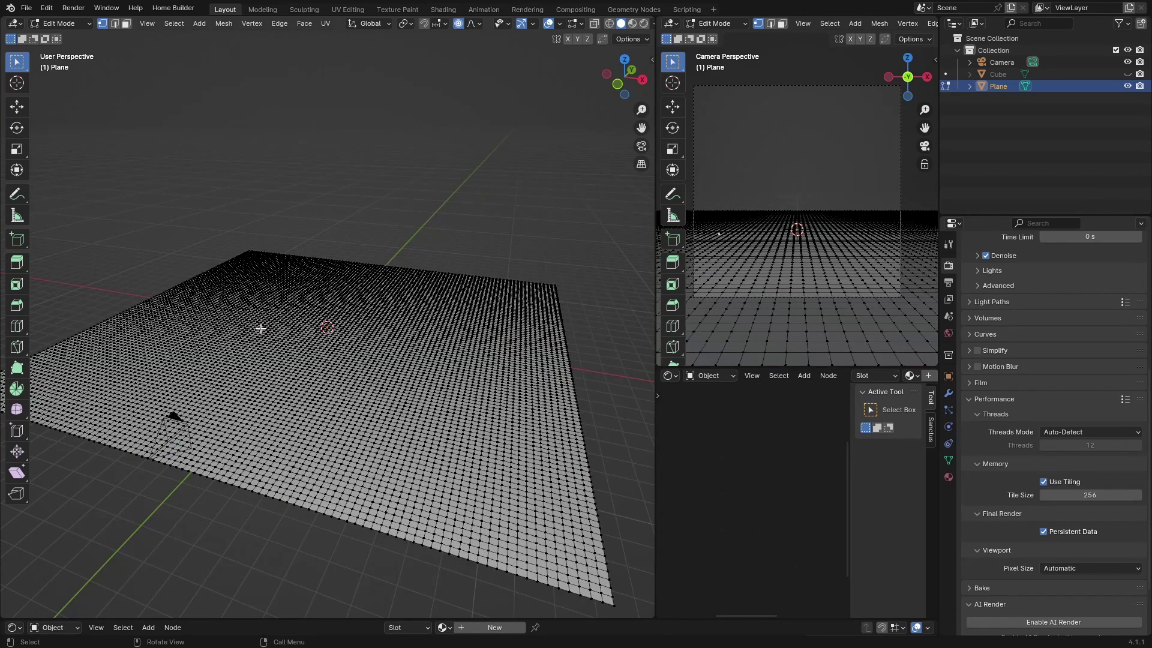
key("g")
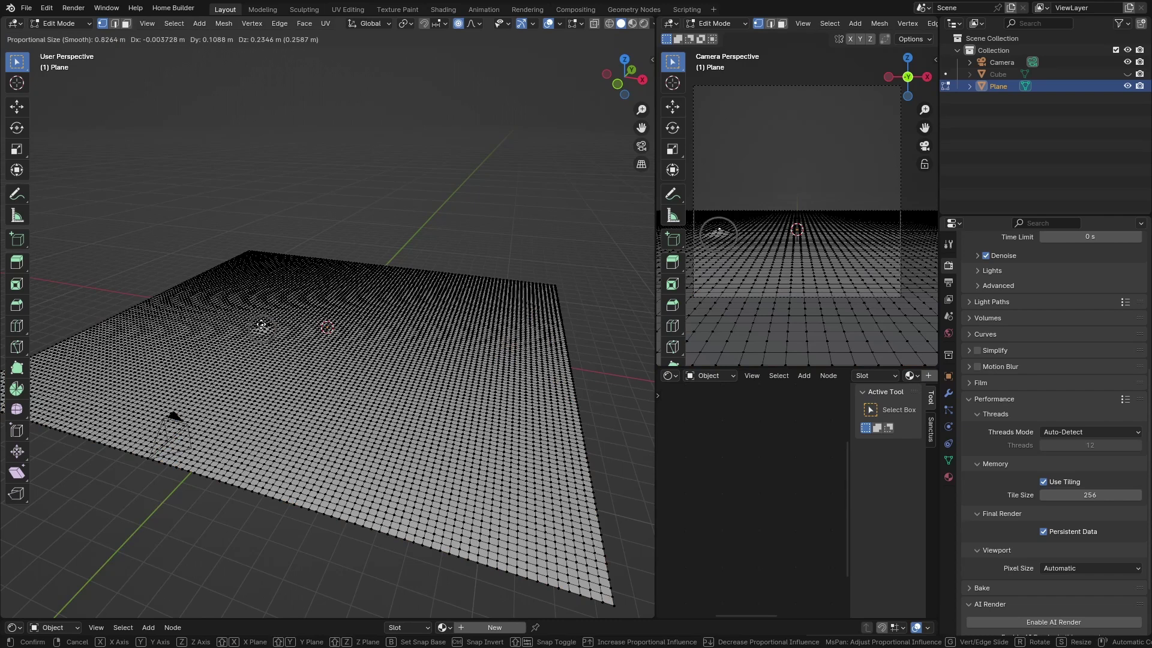
scroll(262, 321, "down", 15)
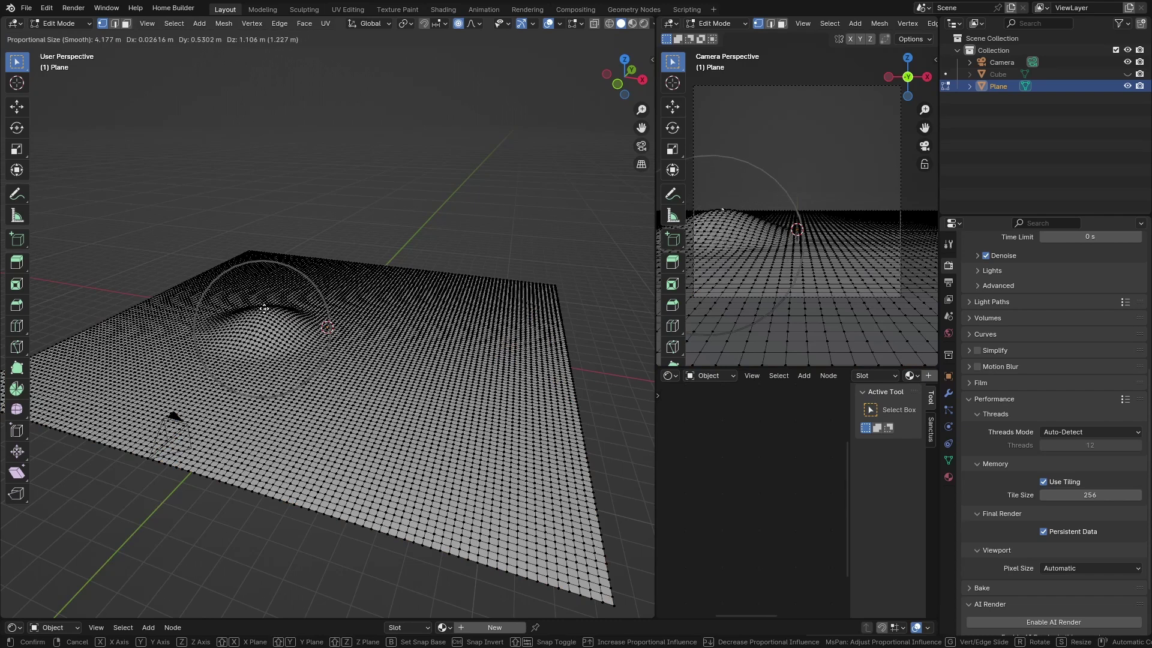
left_click(264, 309)
- Raise a second, broader hill about 1 m high right of the plane's centre, with a proportional size of 7.4 m
middle_click_drag(264, 389, 357, 343)
left_click(381, 340)
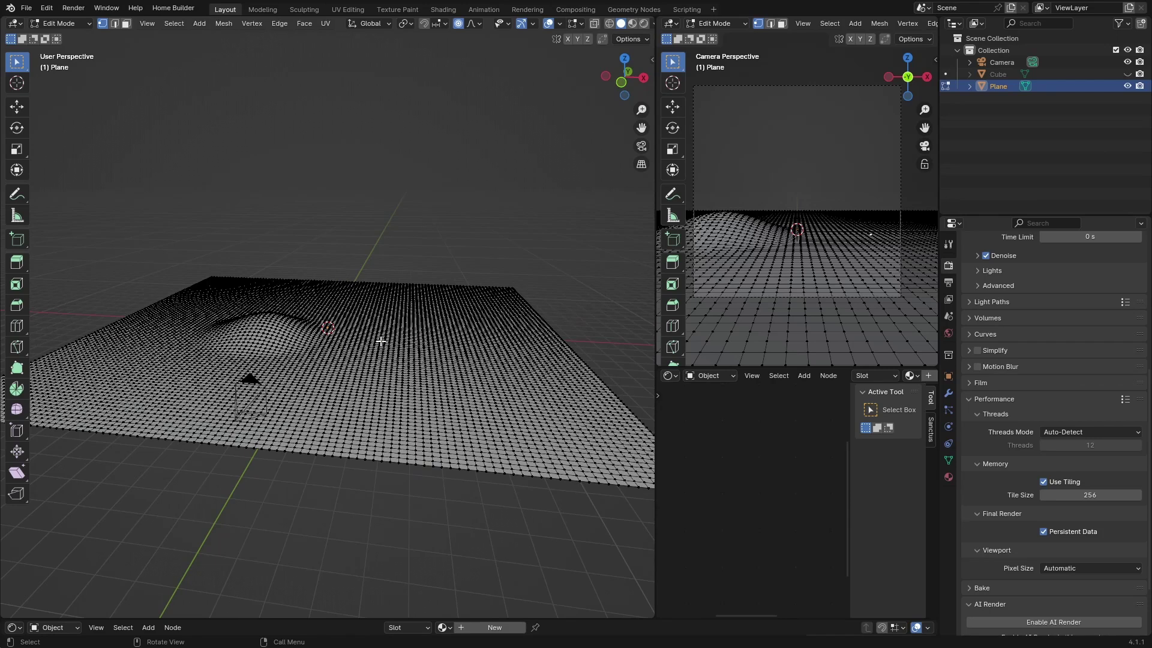
key("g")
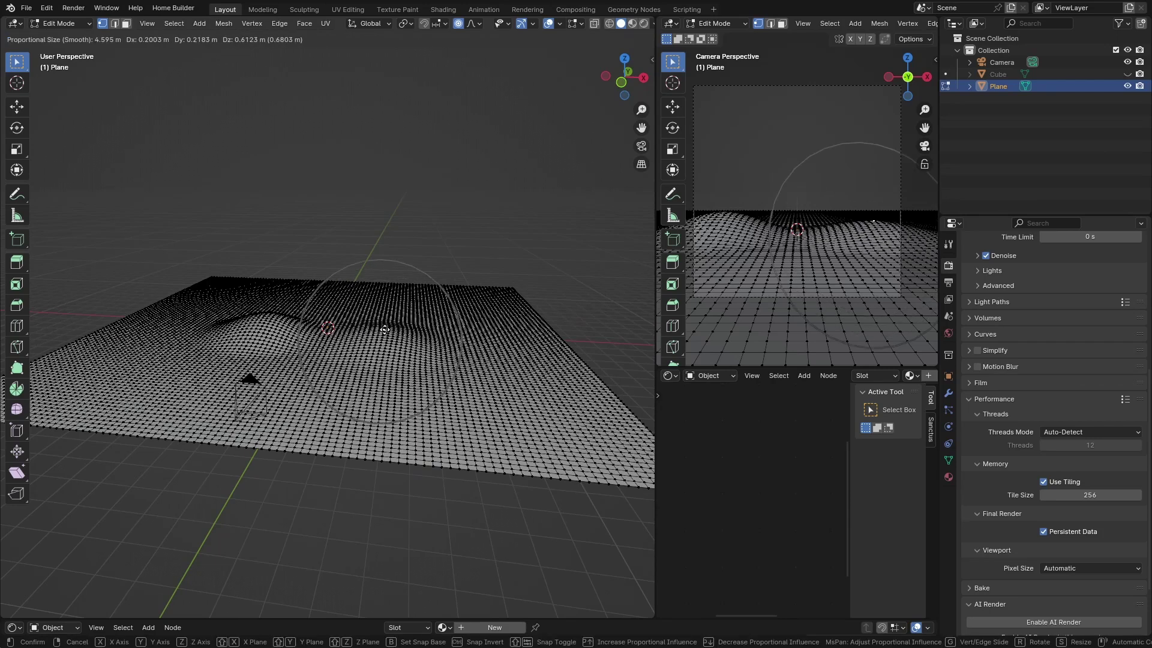
scroll(384, 329, "down", 5)
left_click(387, 322)
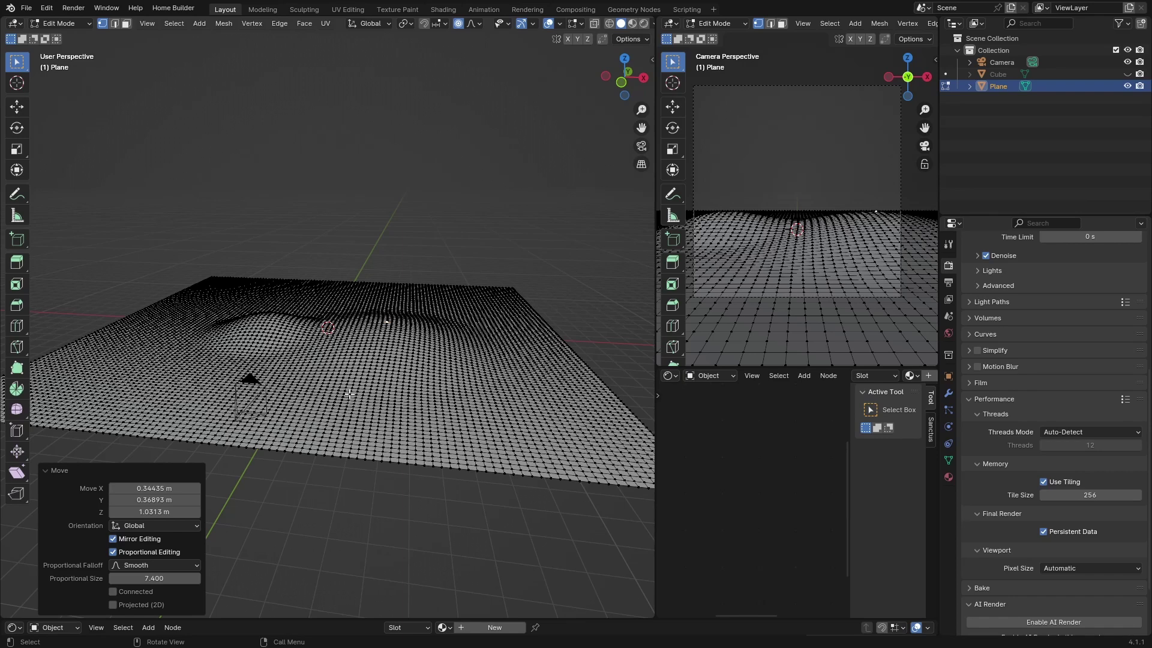
- Lower the terrain between the camera and the two hills by about 0.7 m with Smooth proportional editing
left_click(298, 381)
key("g")
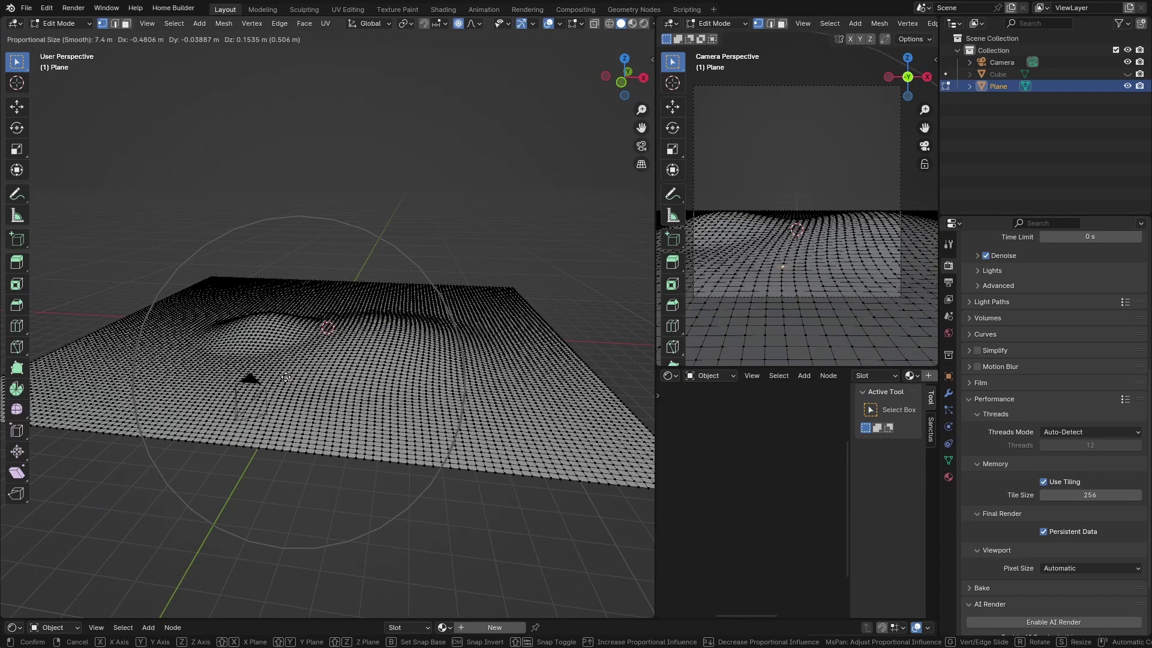
left_click(294, 397)
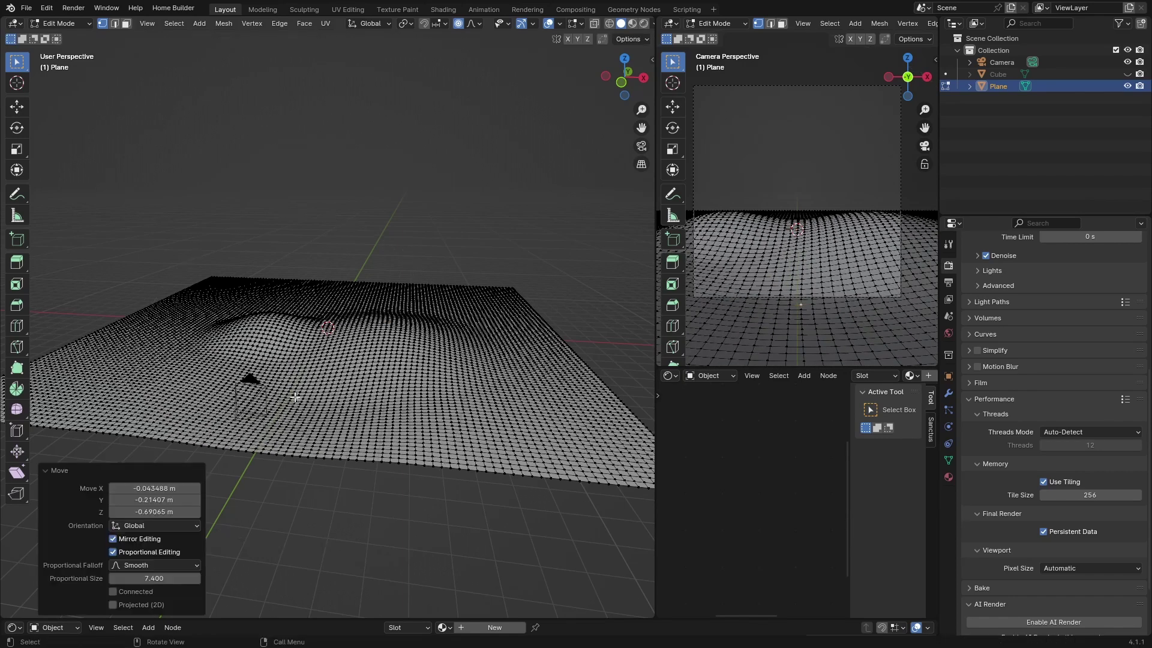
- Raise a third hill about 1.25 m high behind the other two and return the plane to Object Mode
mouse_move(257, 334)
middle_mouse_down()
mouse_move(281, 342)
mouse_move(247, 339)
middle_mouse_up()
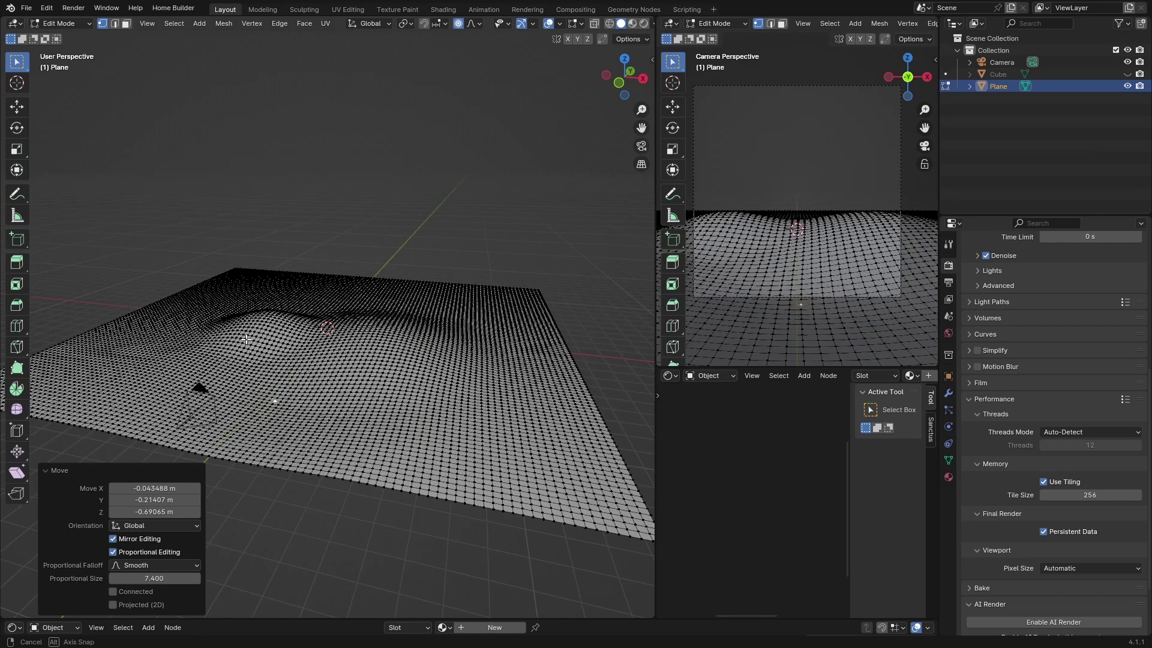
left_click(364, 304)
key("g")
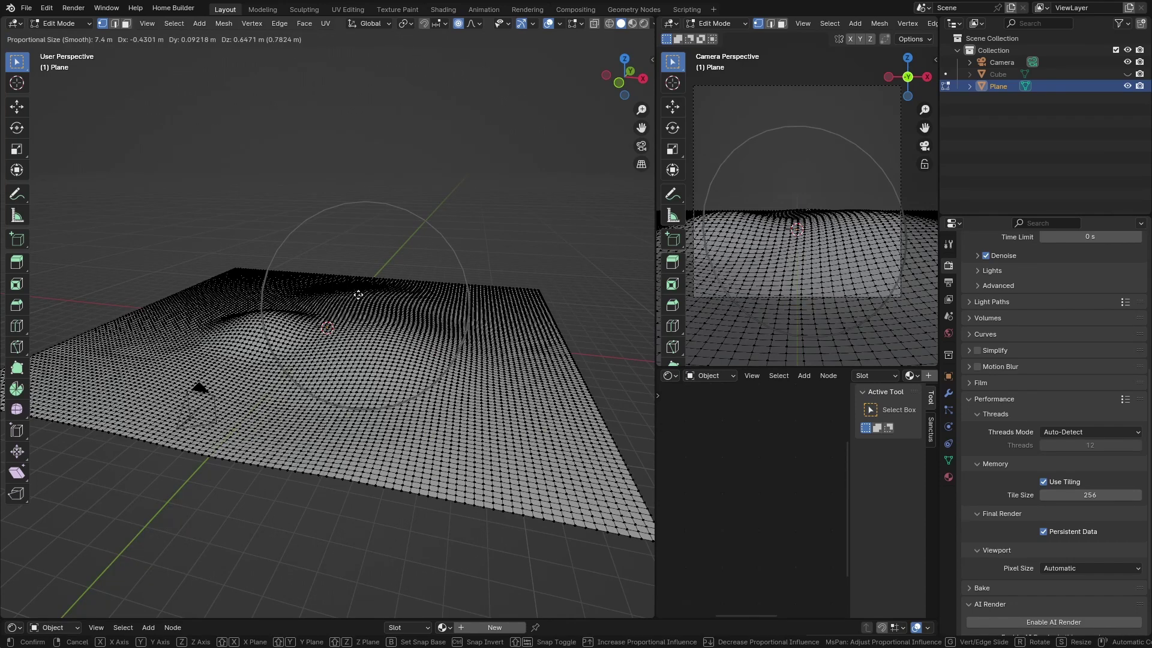
left_click(358, 286)
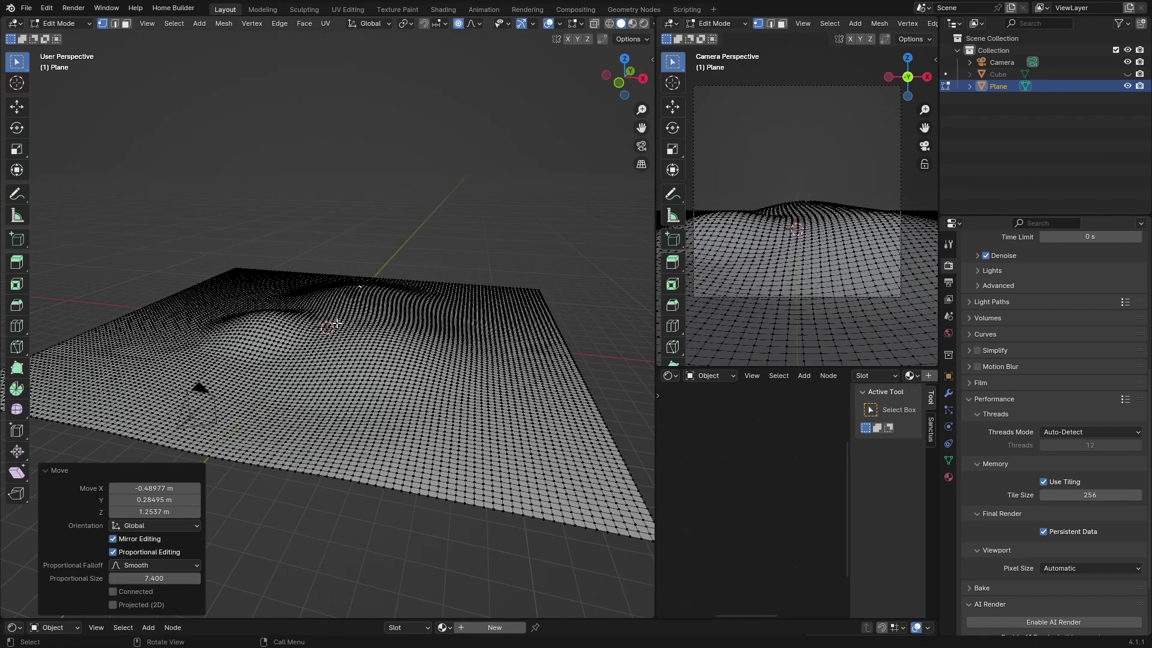
middle_click_drag(337, 324, 264, 315)
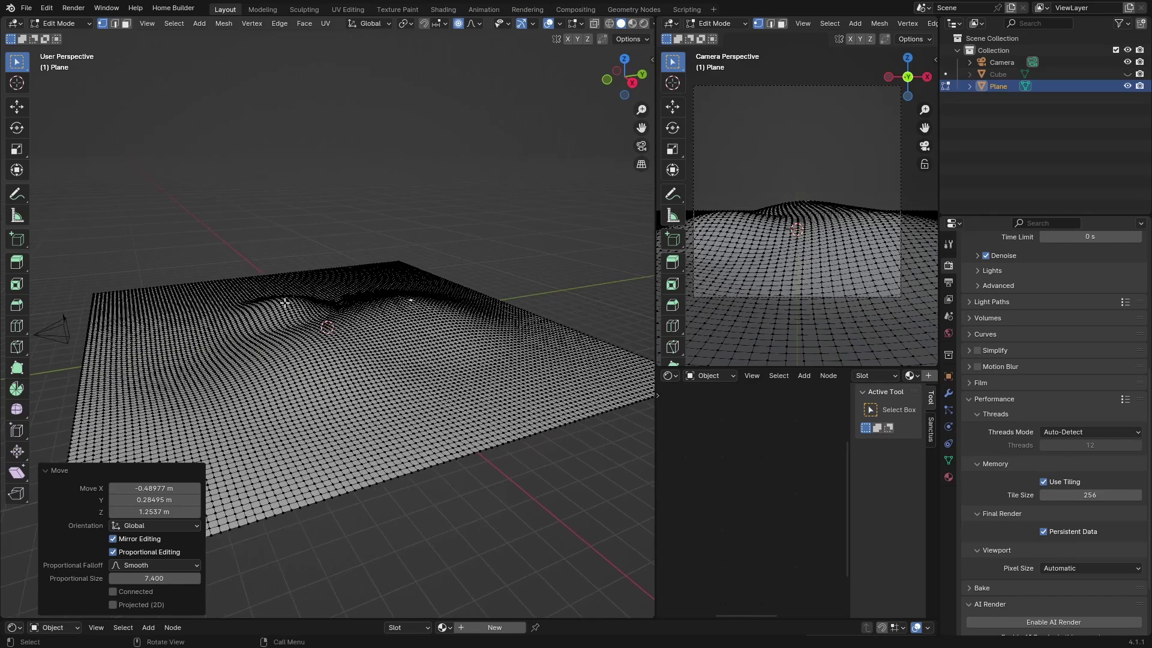
key("Tab")
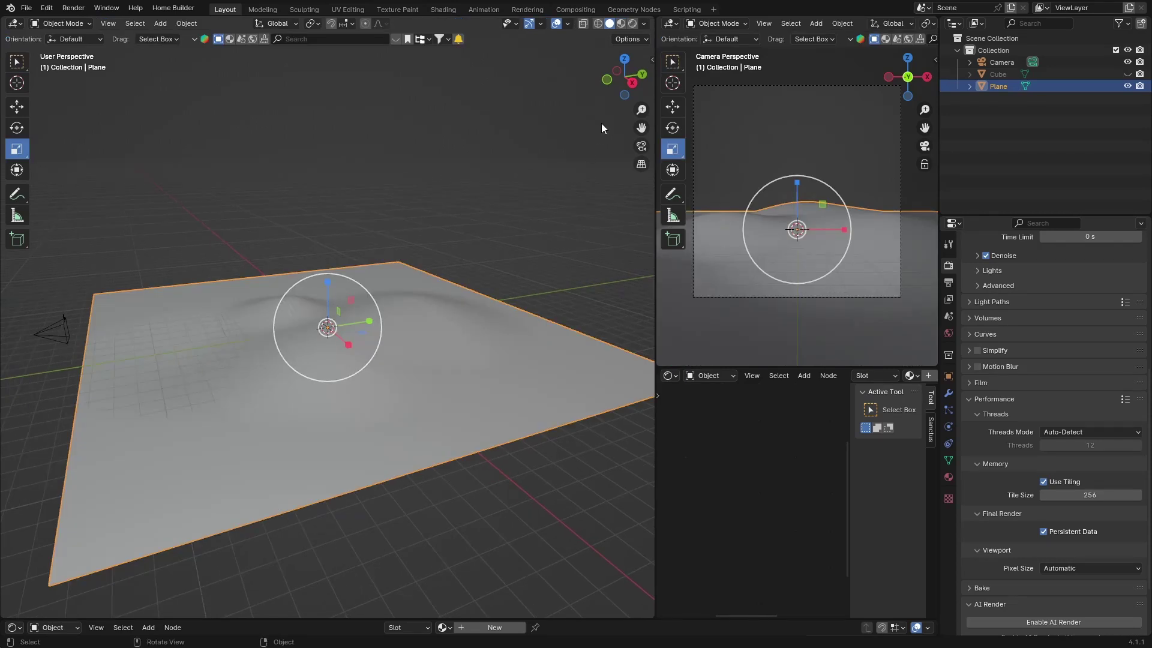
- Scatter the botaniq grass asset pps_Grass_With-flowers_D_spring-summer over the plane with its base material included, and deselect the plane
left_click(651, 58)
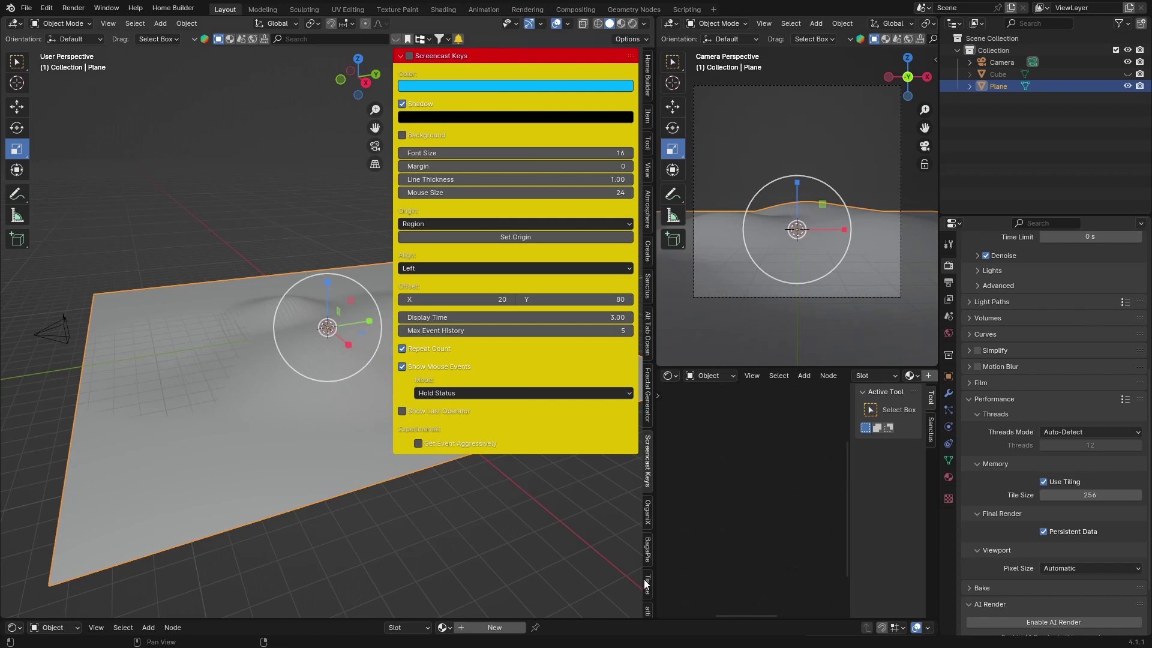
scroll(645, 576, "down", 8)
scroll(644, 574, "down", 6)
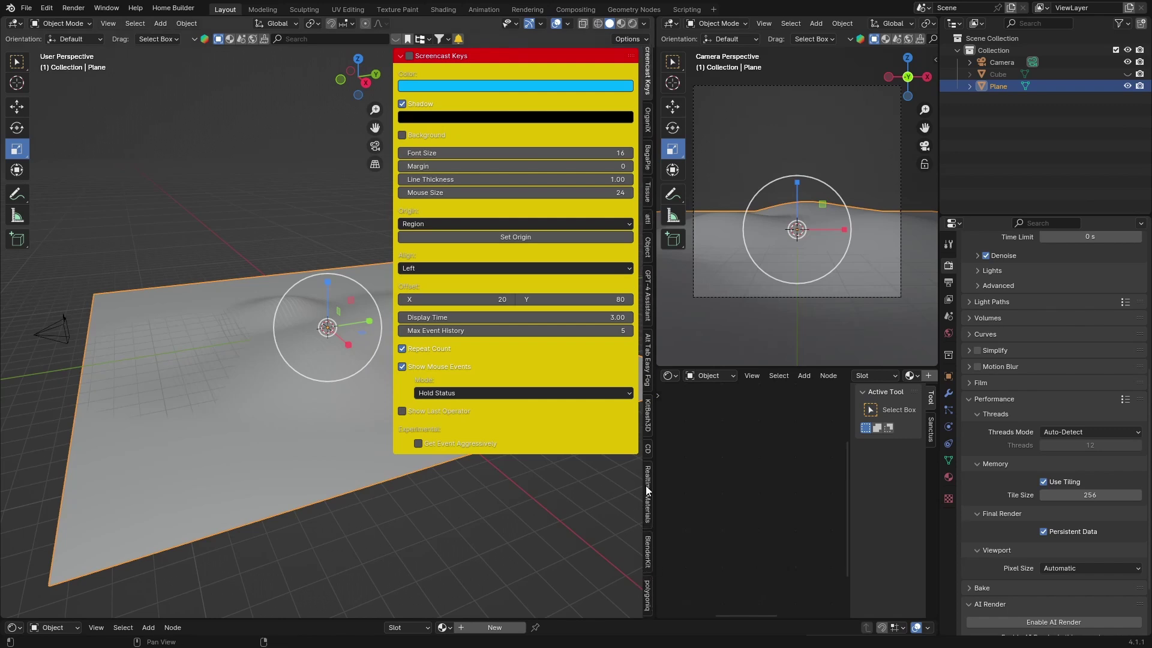
left_click(648, 601)
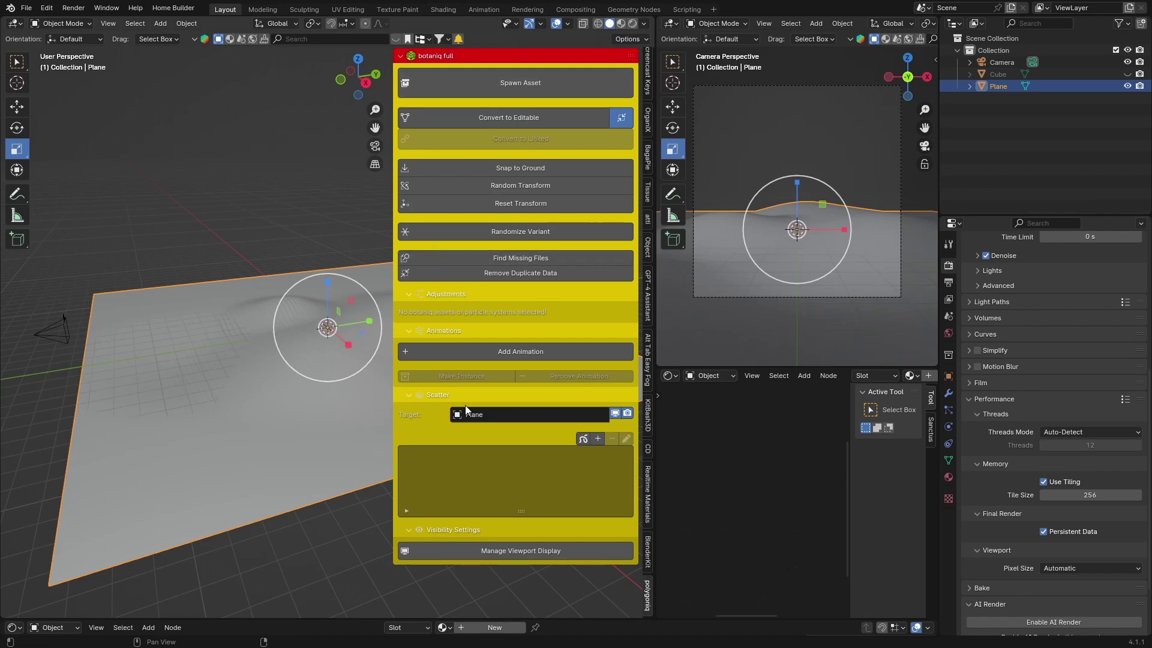
left_click(598, 440)
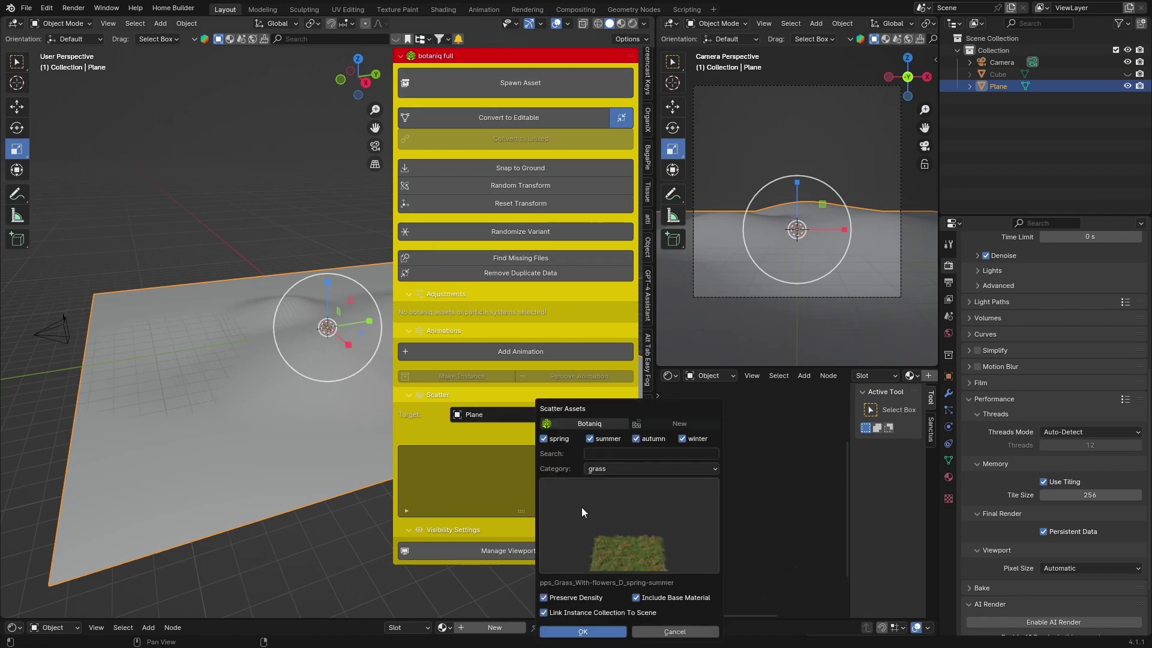
left_click(581, 506)
left_click(1101, 372)
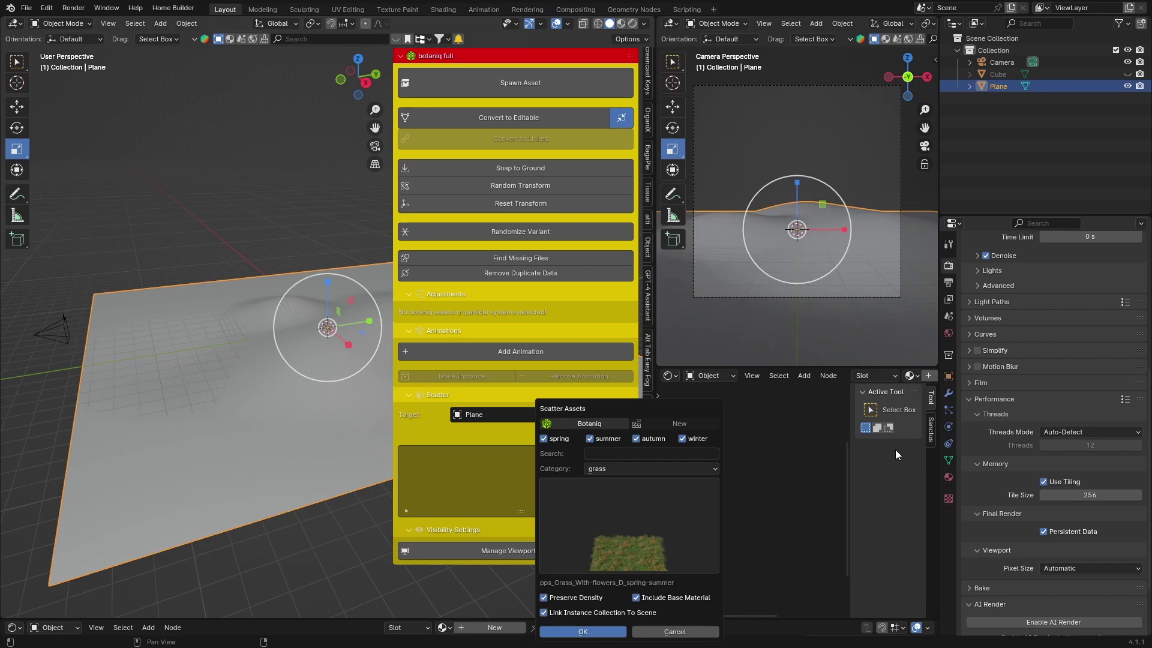
left_click(570, 631)
left_click(180, 179)
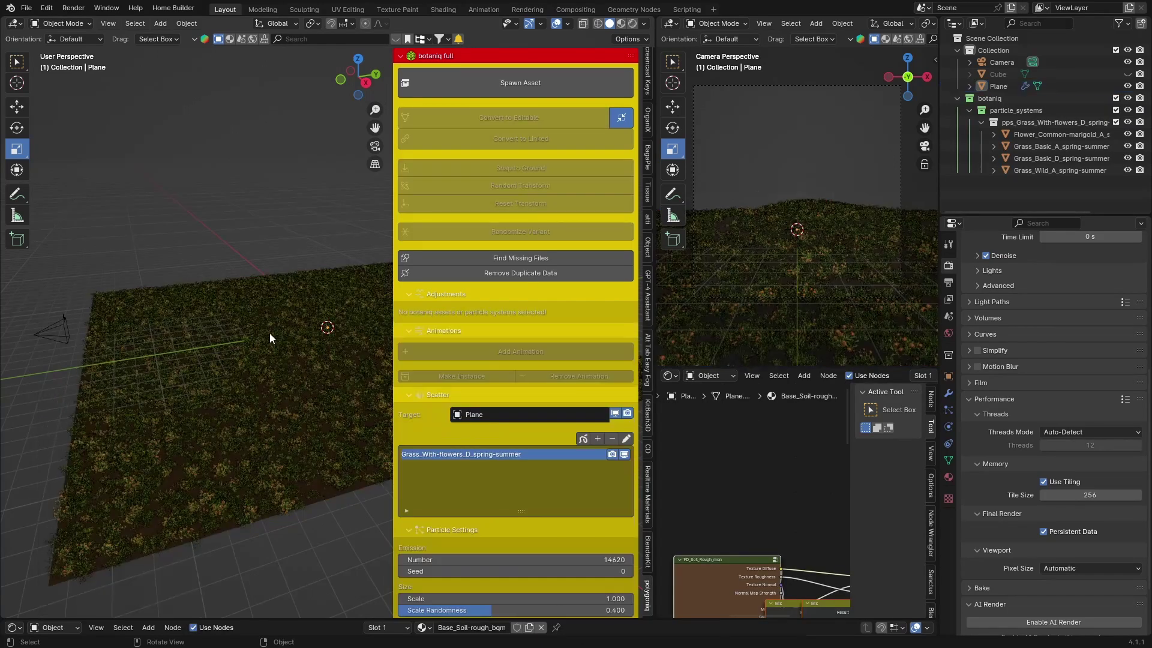
- Unhide the water slab cube and, in right orthographic view, lower it about 1.83 m along Z beneath the hills
key("n")
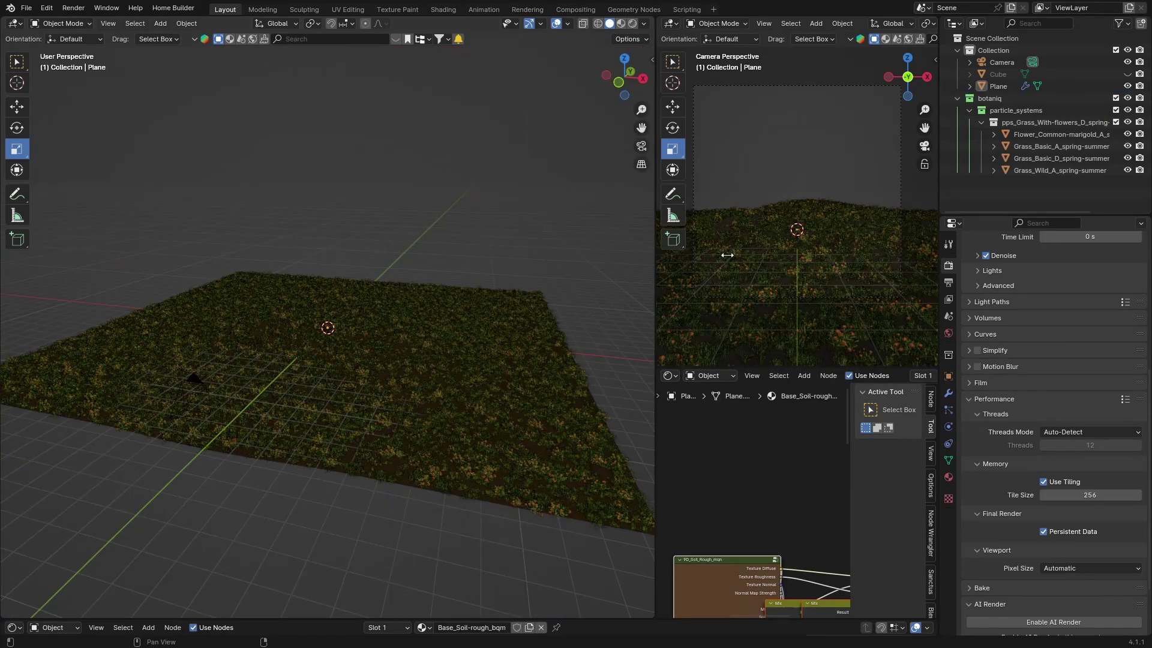
left_click(1124, 74)
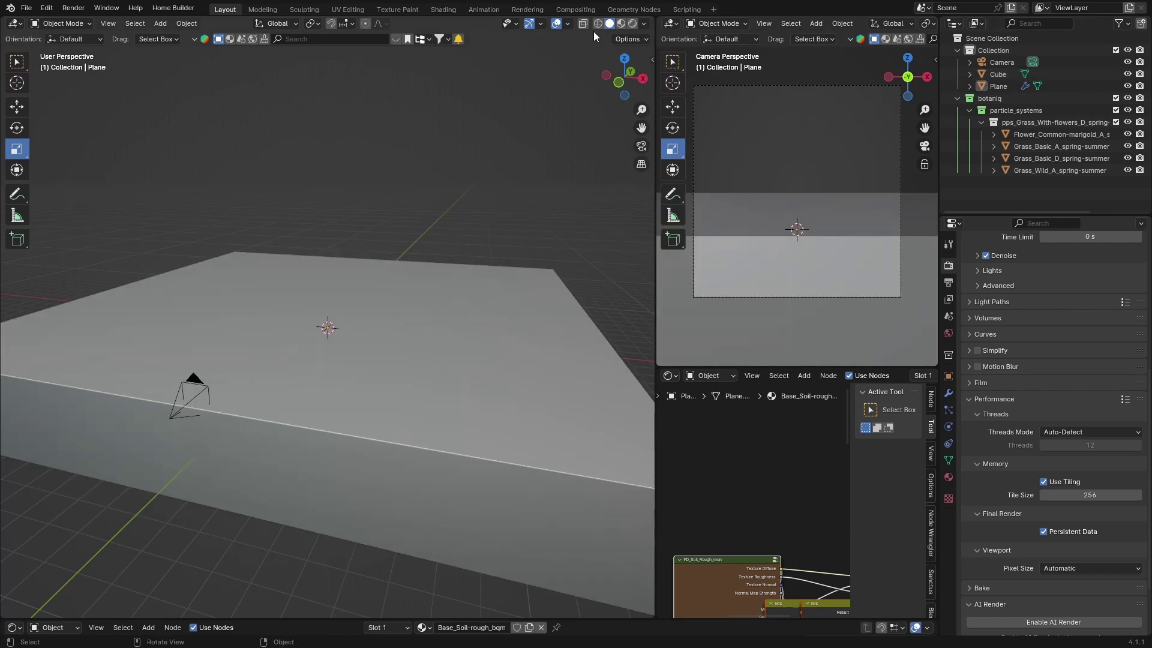
left_click(643, 79)
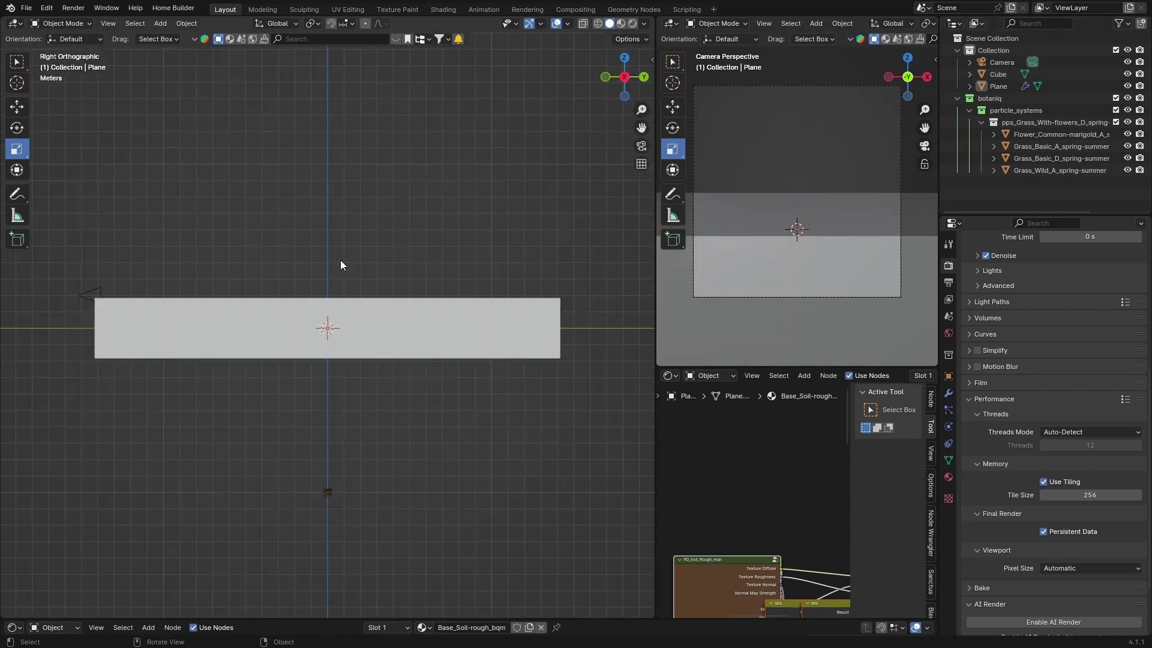
left_click(260, 346)
key("g")
key("y")
key("z")
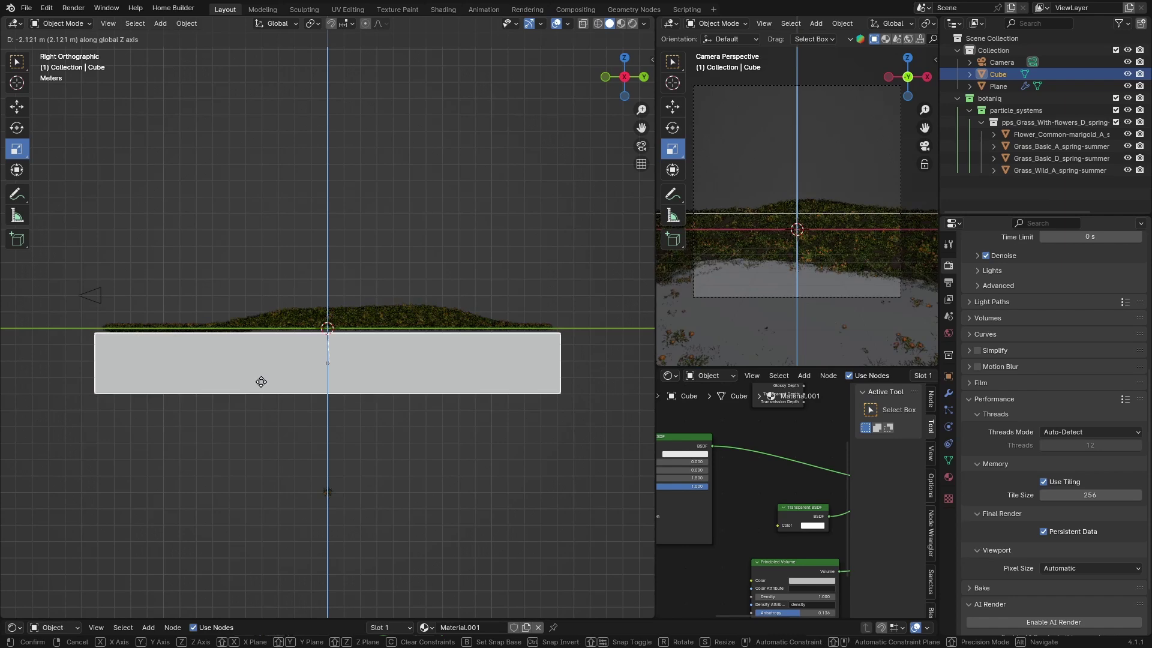
left_click(261, 378)
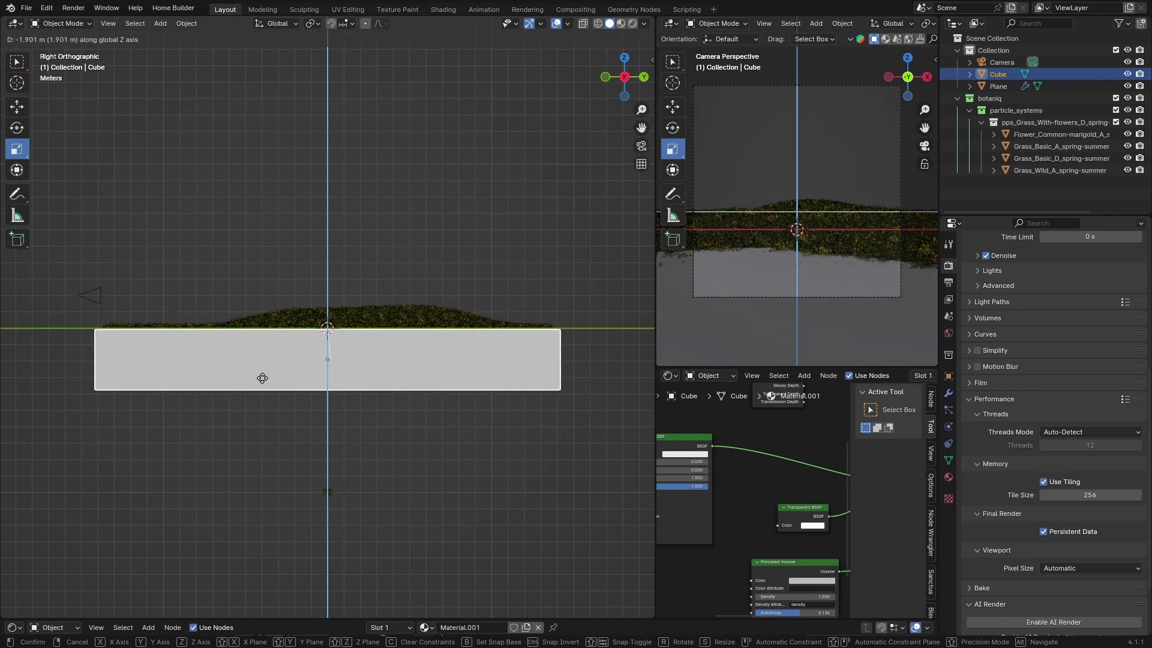
middle_click_drag(261, 378, 240, 235)
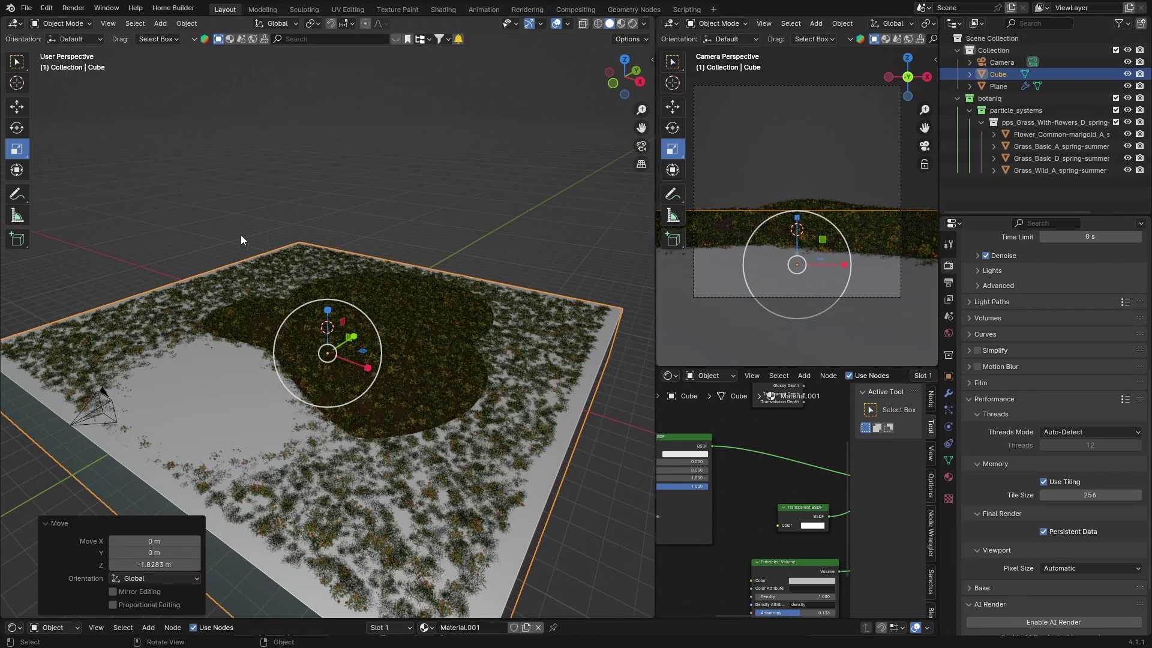
left_click(300, 174)
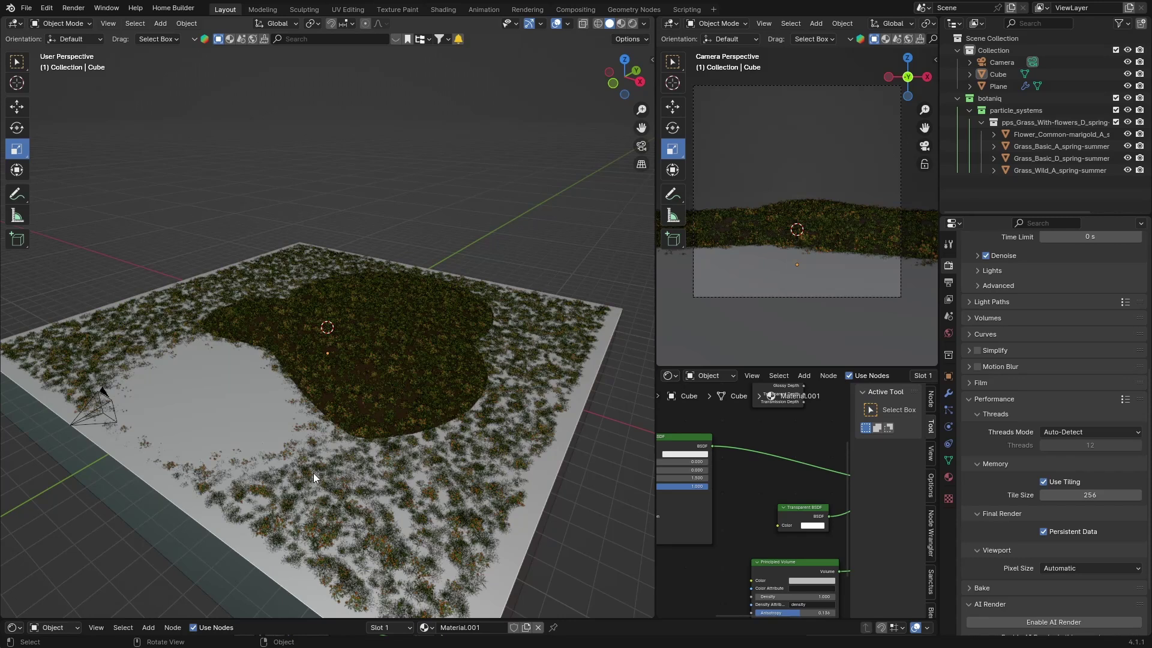
- Switch the main viewport to Rendered shading and light it with the scene world
left_click(630, 24)
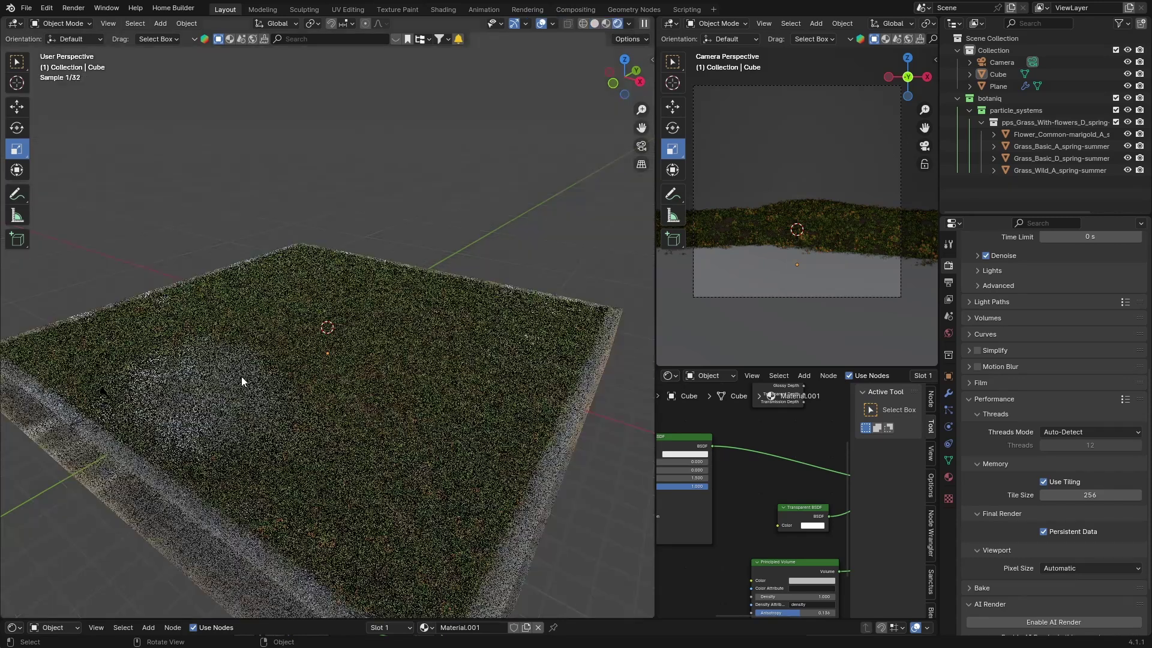
middle_click_drag(200, 404, 242, 376)
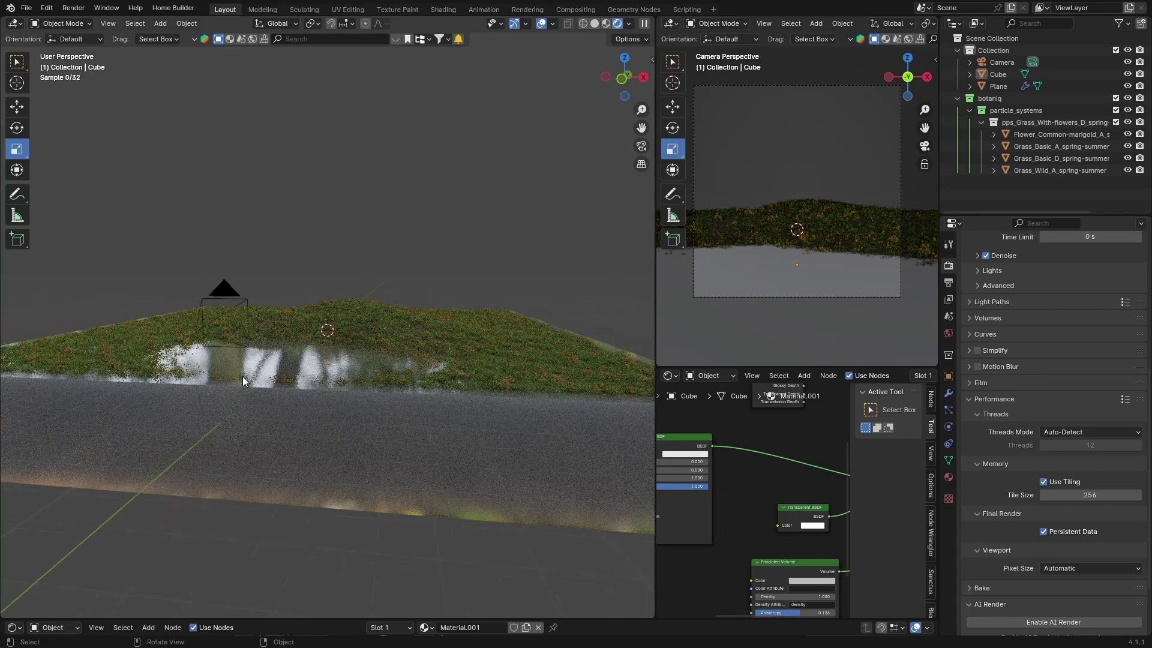
scroll(242, 376, "up", 3)
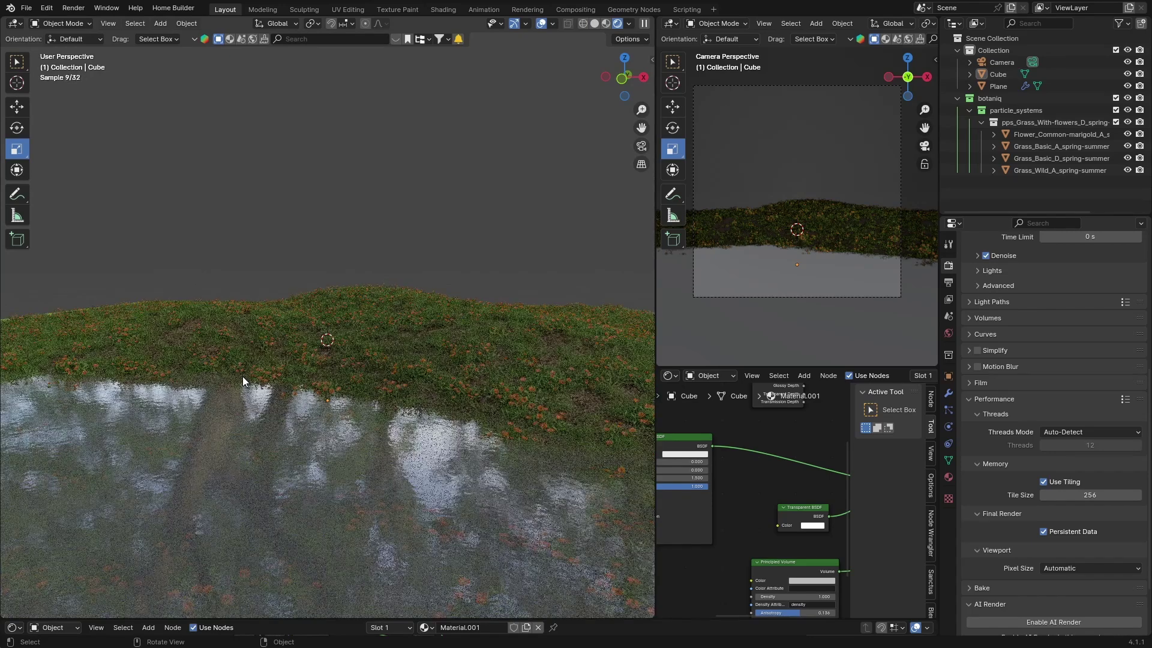
left_click(628, 23)
left_click(561, 136)
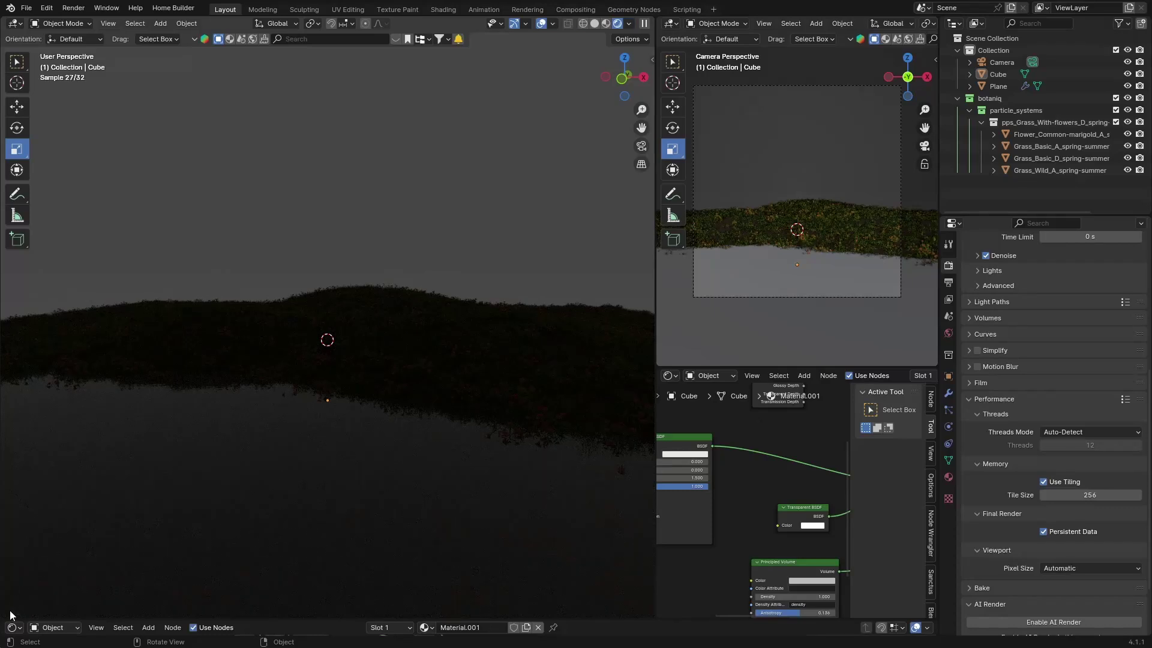
- Turn the collapsed lower editor into an Asset Browser and enlarge it enough to show the asset thumbnails
left_click(13, 628)
left_click(385, 548)
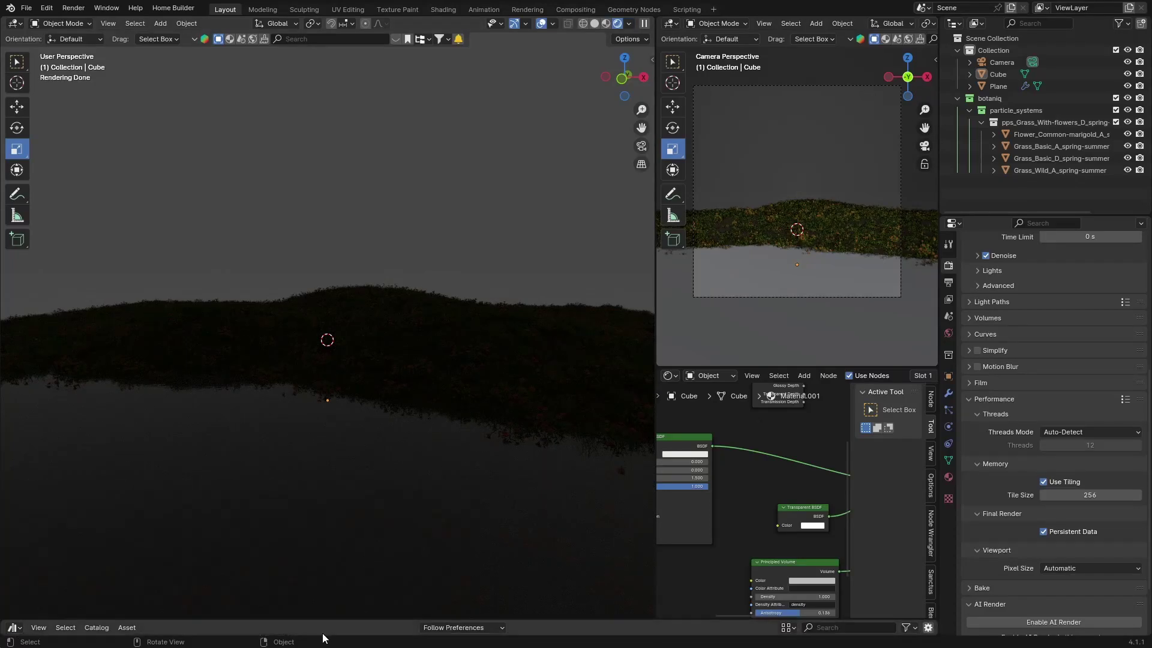
left_click_drag(326, 620, 336, 432)
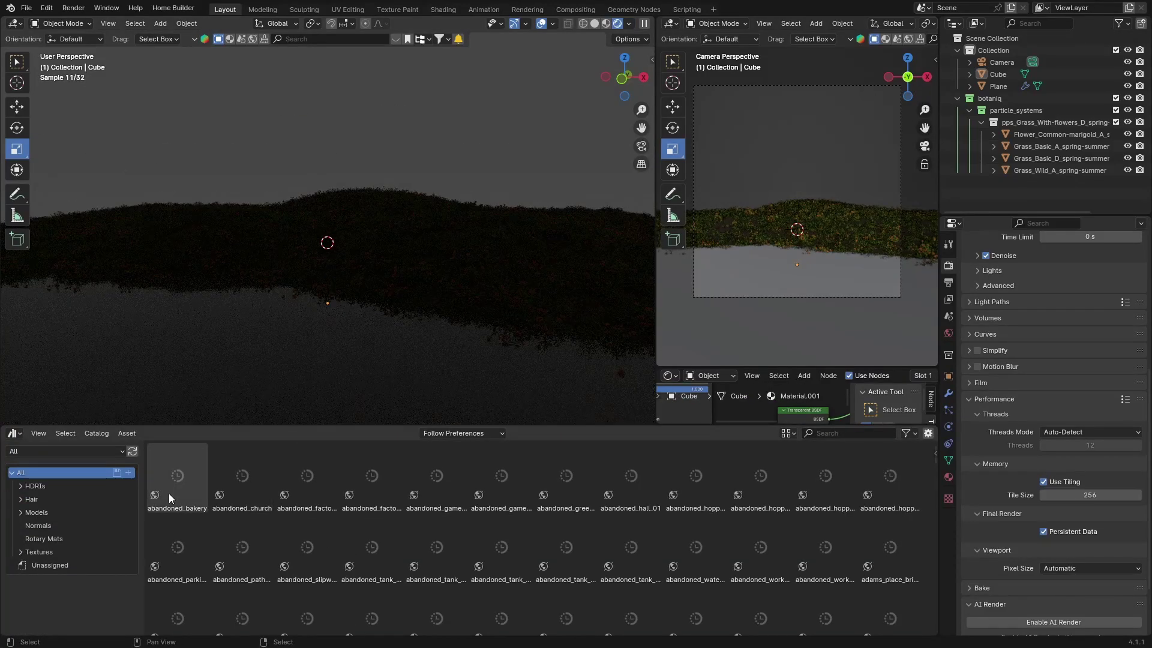
- Try the abandoned_church HDRI asset as the world background, and replace it with the HDRI whose name starts with abandoned_path
left_click_drag(234, 471, 221, 232)
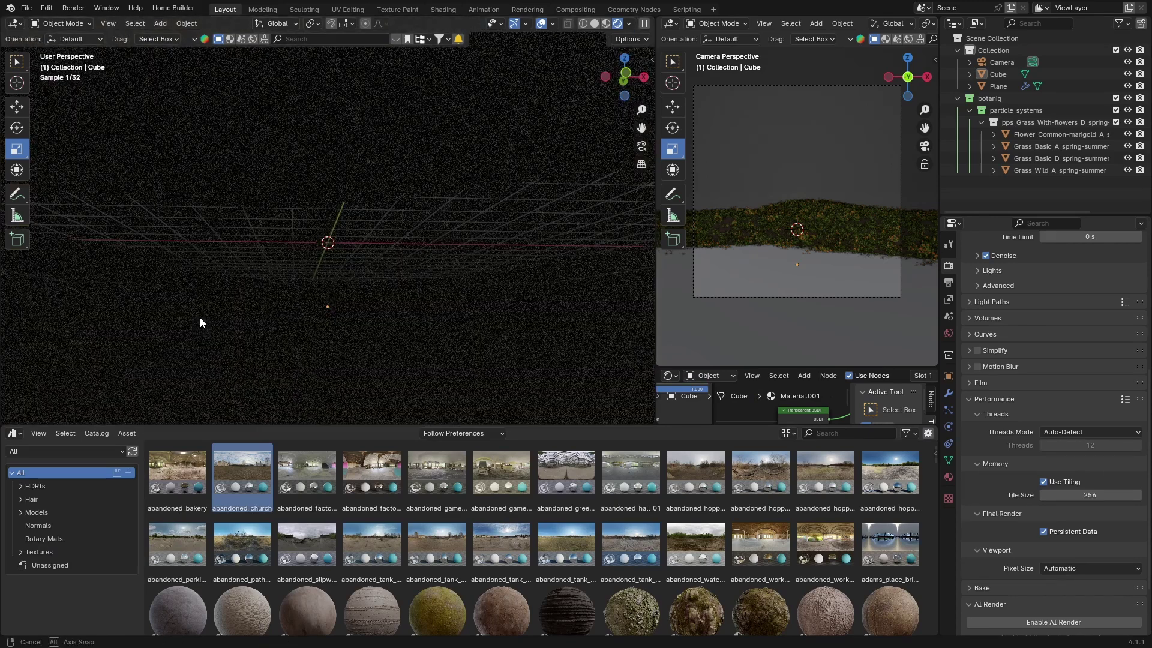
middle_click_drag(199, 318, 185, 341)
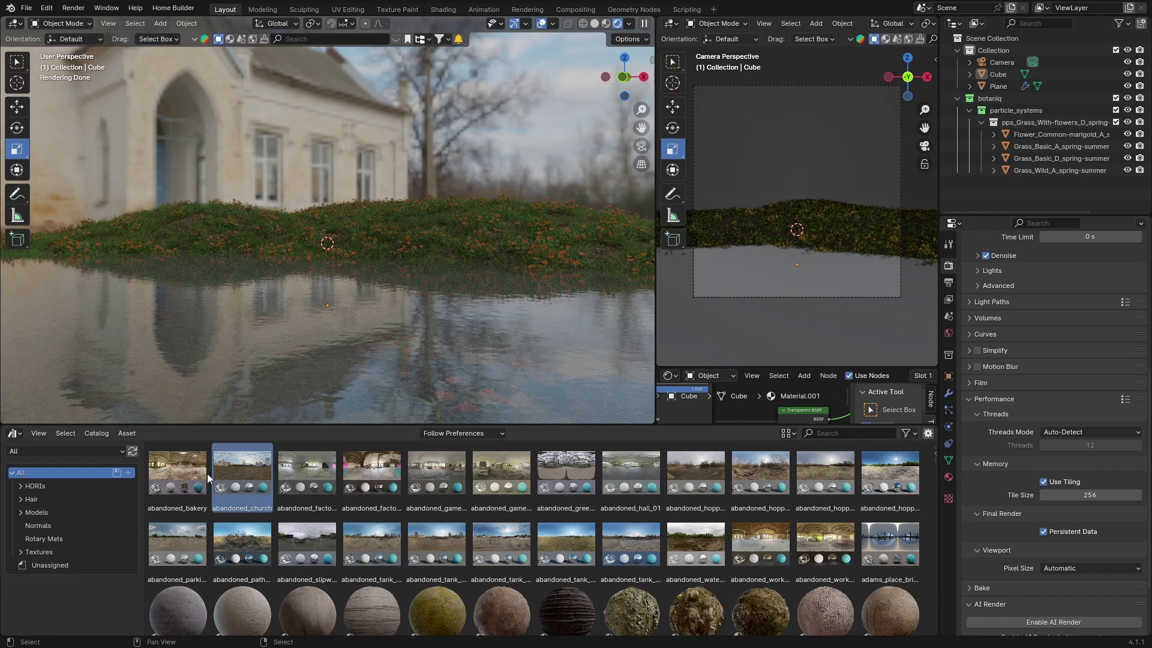
left_click_drag(253, 533, 325, 287)
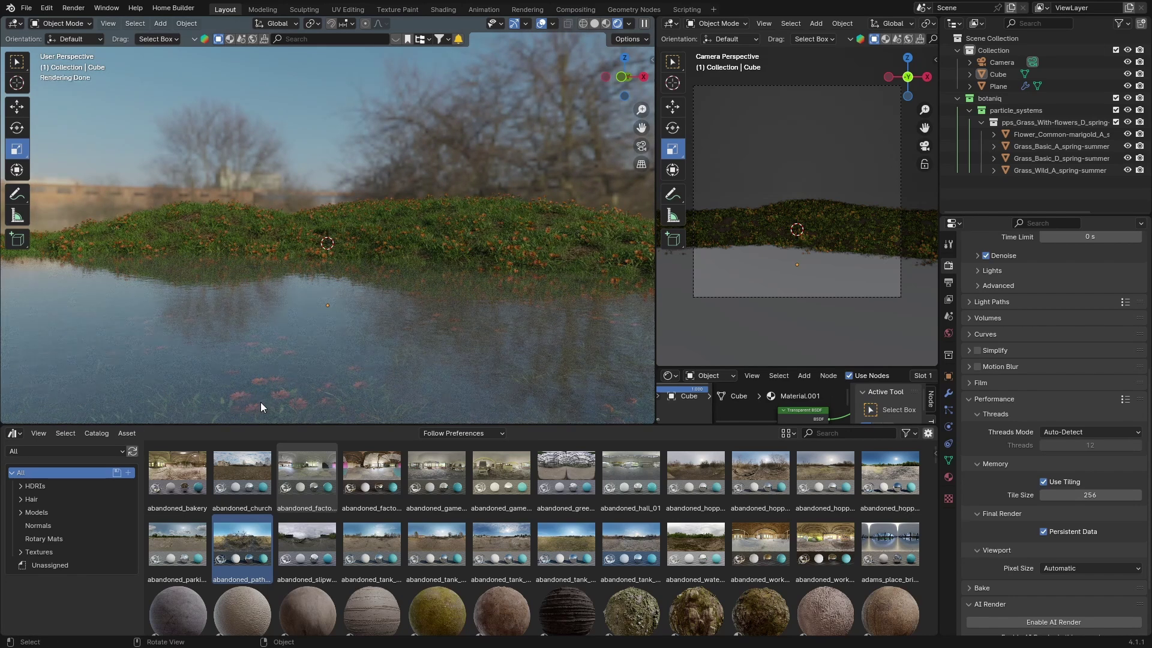
middle_click_drag(260, 402, 260, 398)
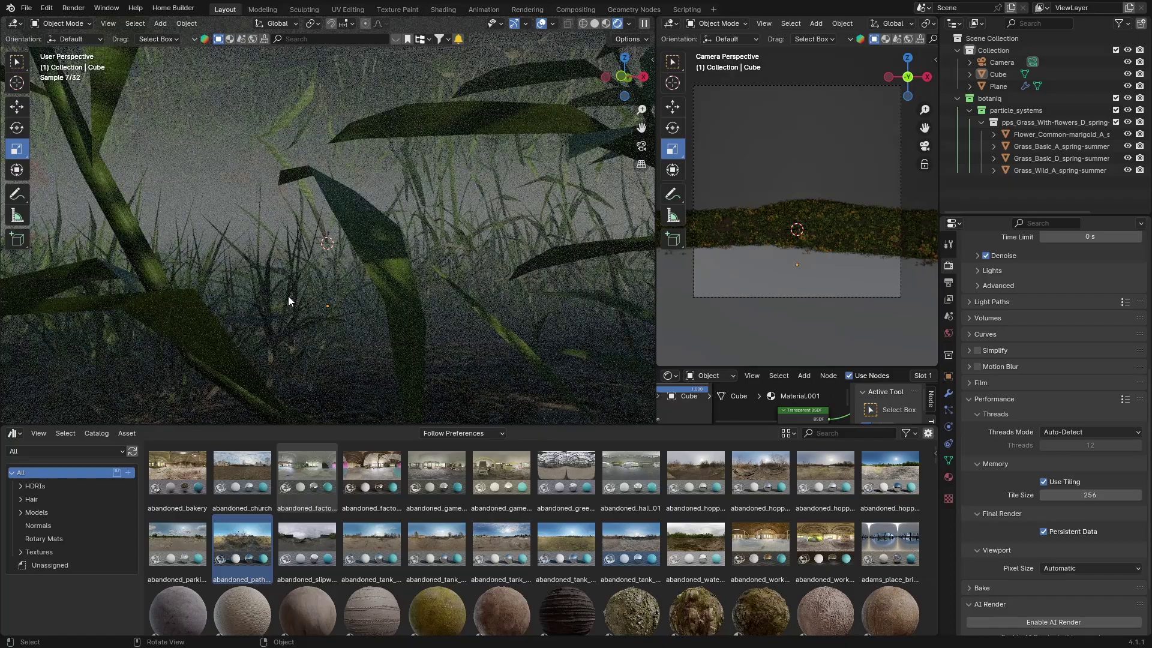
- Examine the rendered grass and shoreline up close and shrink the Asset Browser to enlarge the 3D viewport
mouse_move(289, 297)
middle_mouse_down()
mouse_move(177, 300)
mouse_move(281, 305)
mouse_move(287, 315)
mouse_move(290, 304)
middle_mouse_up()
scroll(287, 310, "up", 2)
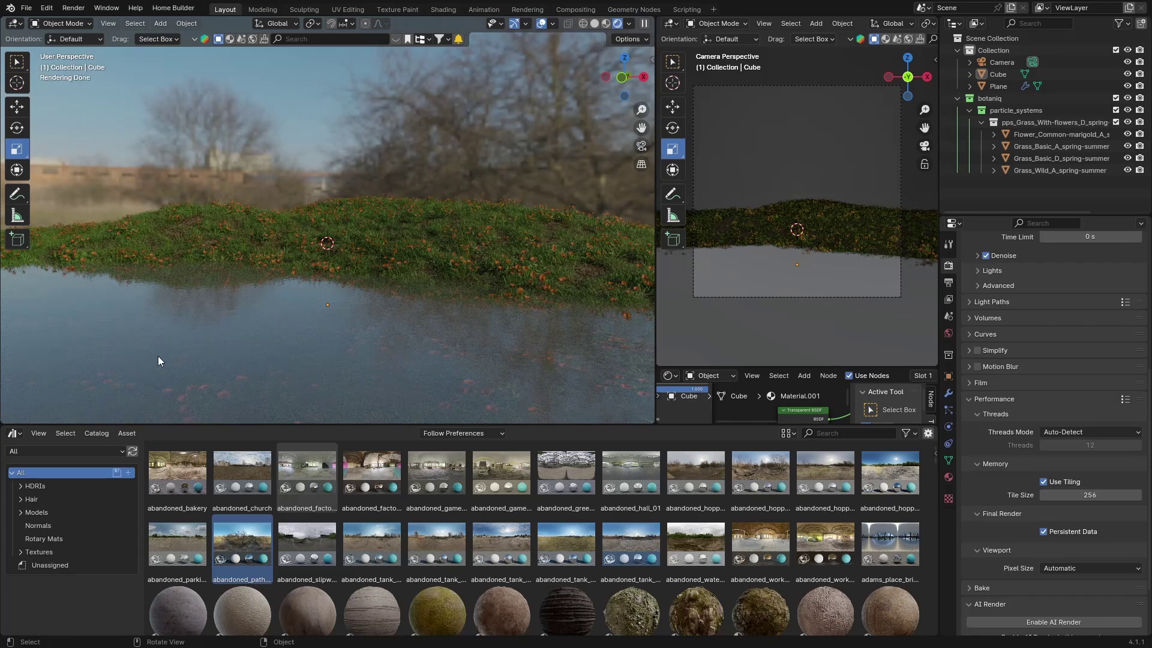
scroll(210, 366, "up", 3)
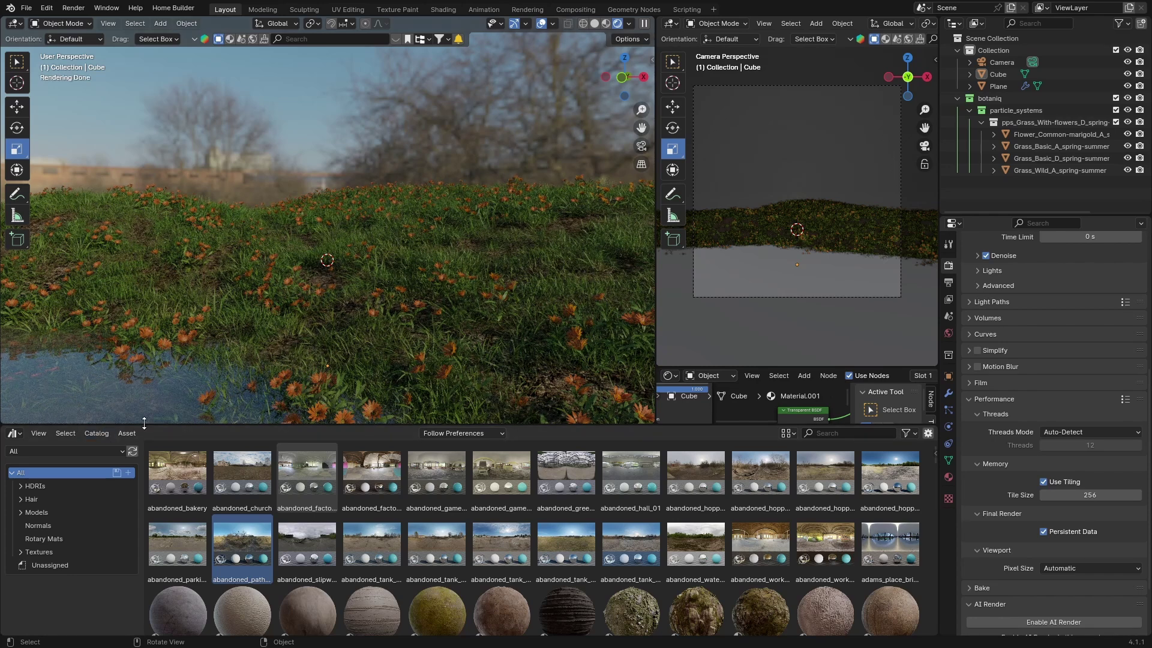
left_click_drag(114, 427, 126, 583)
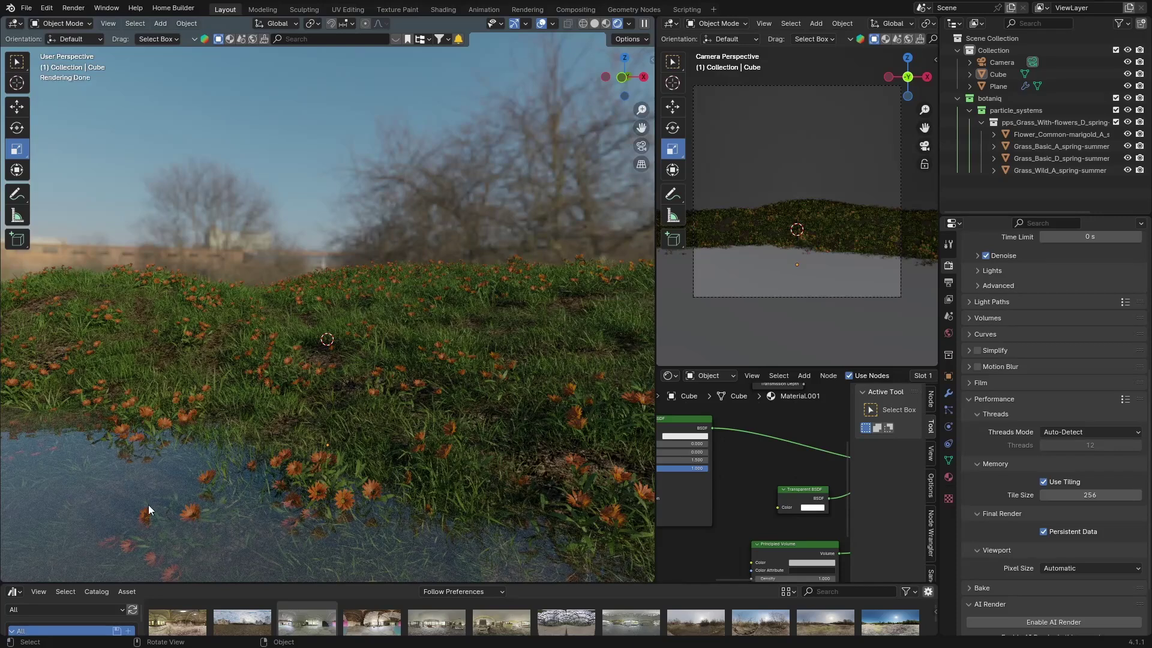
- Try a light blue colour on the water material's surface shader, and restore it to white
left_click(684, 436)
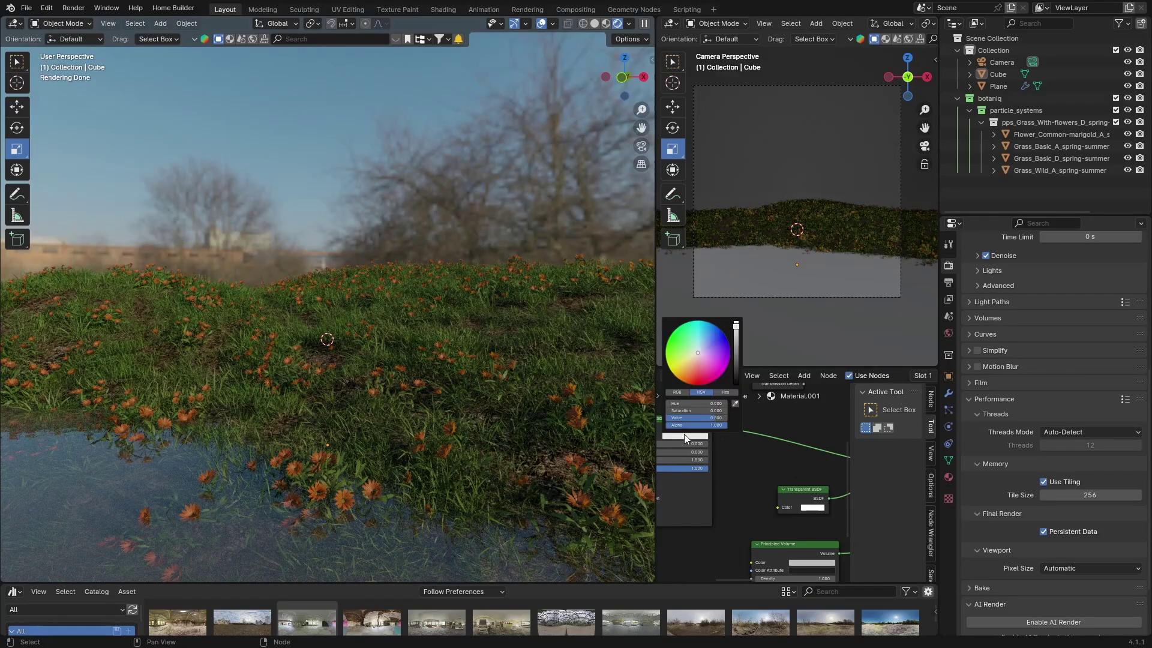
left_click(704, 341)
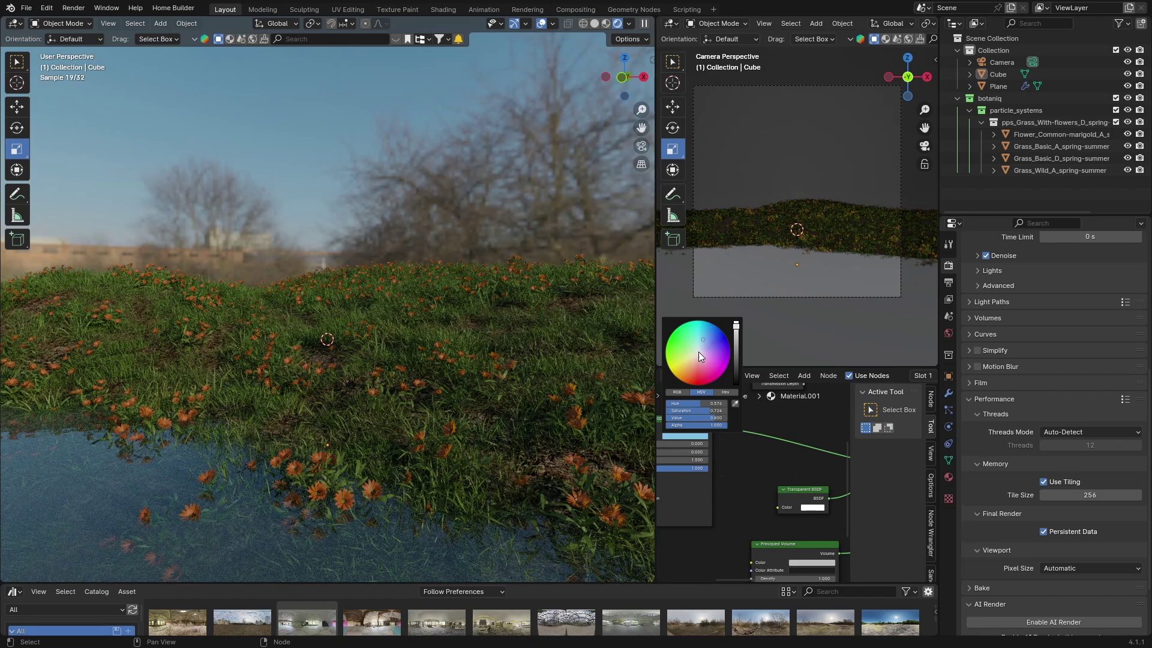
left_click(698, 352)
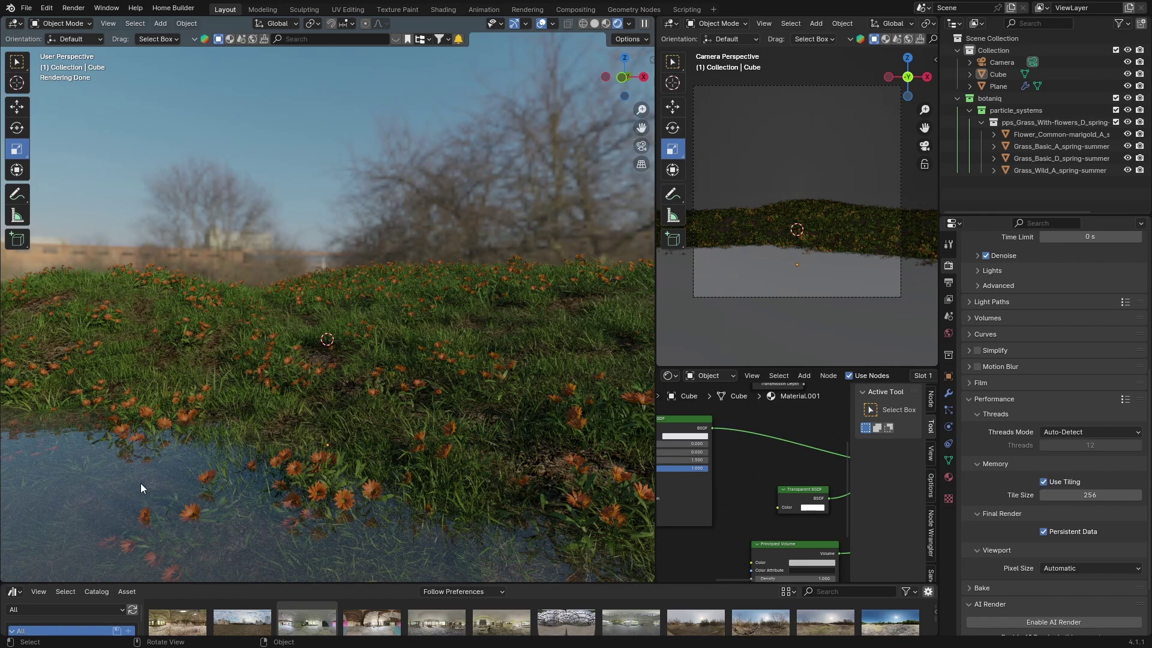
middle_click_drag(193, 456, 207, 446)
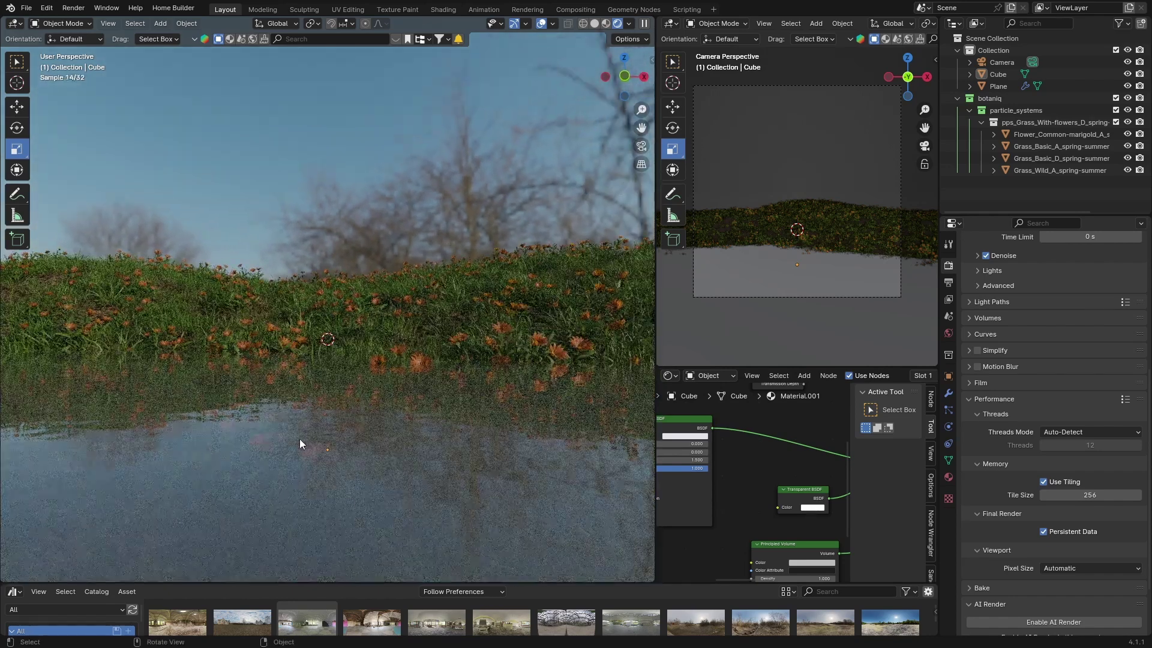